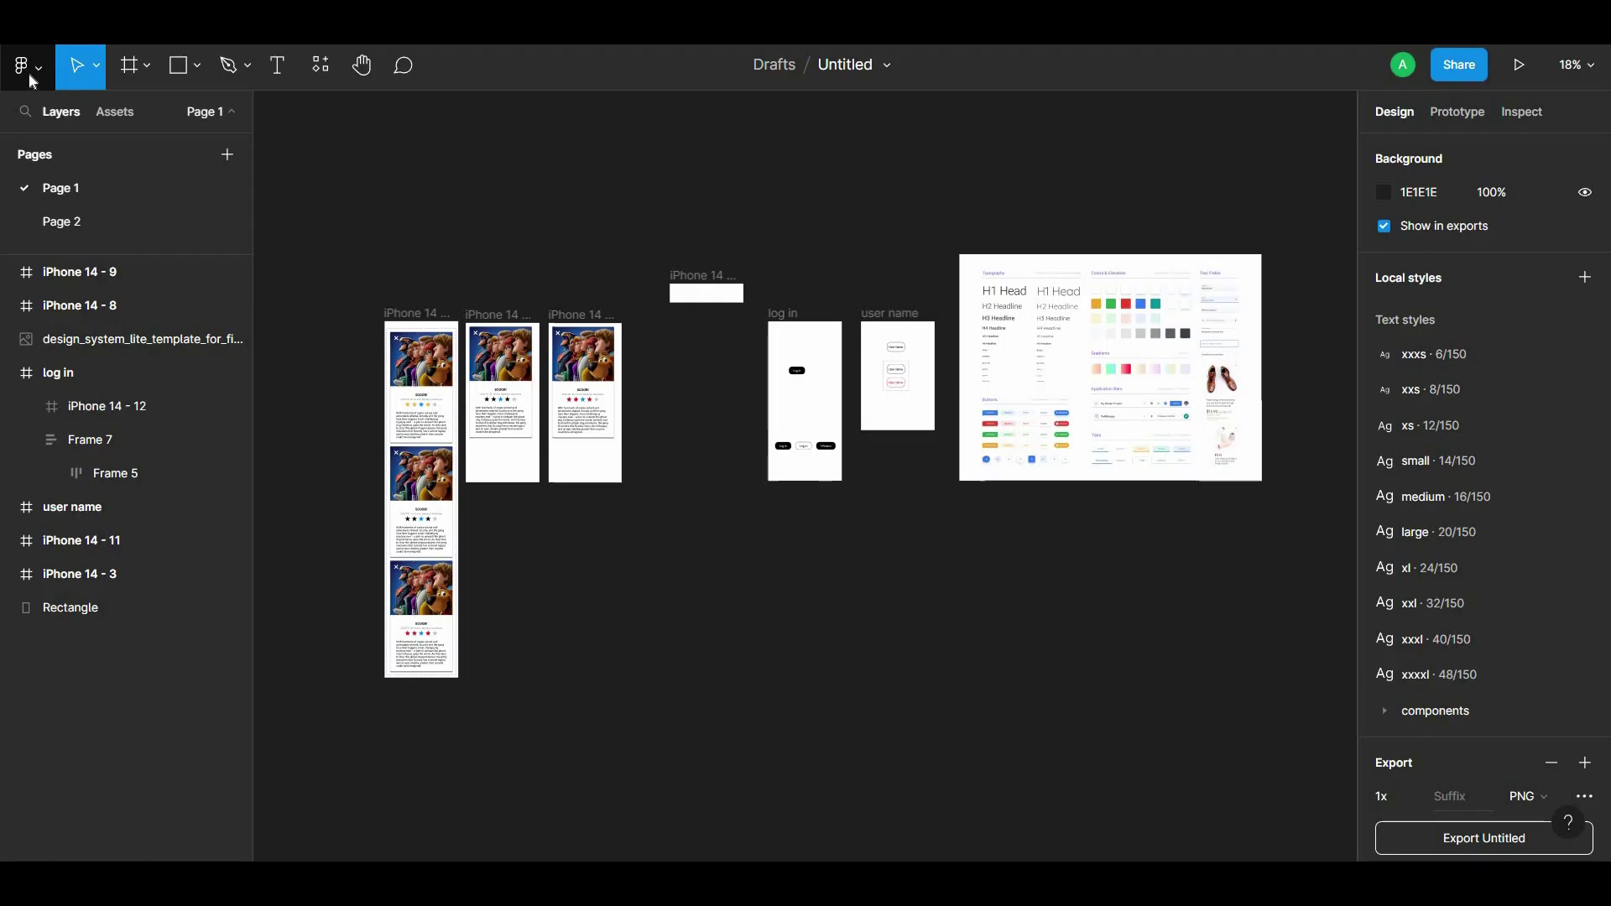
Step: Save a local copy of the file, then start a new version-history entry
left_click(31, 81)
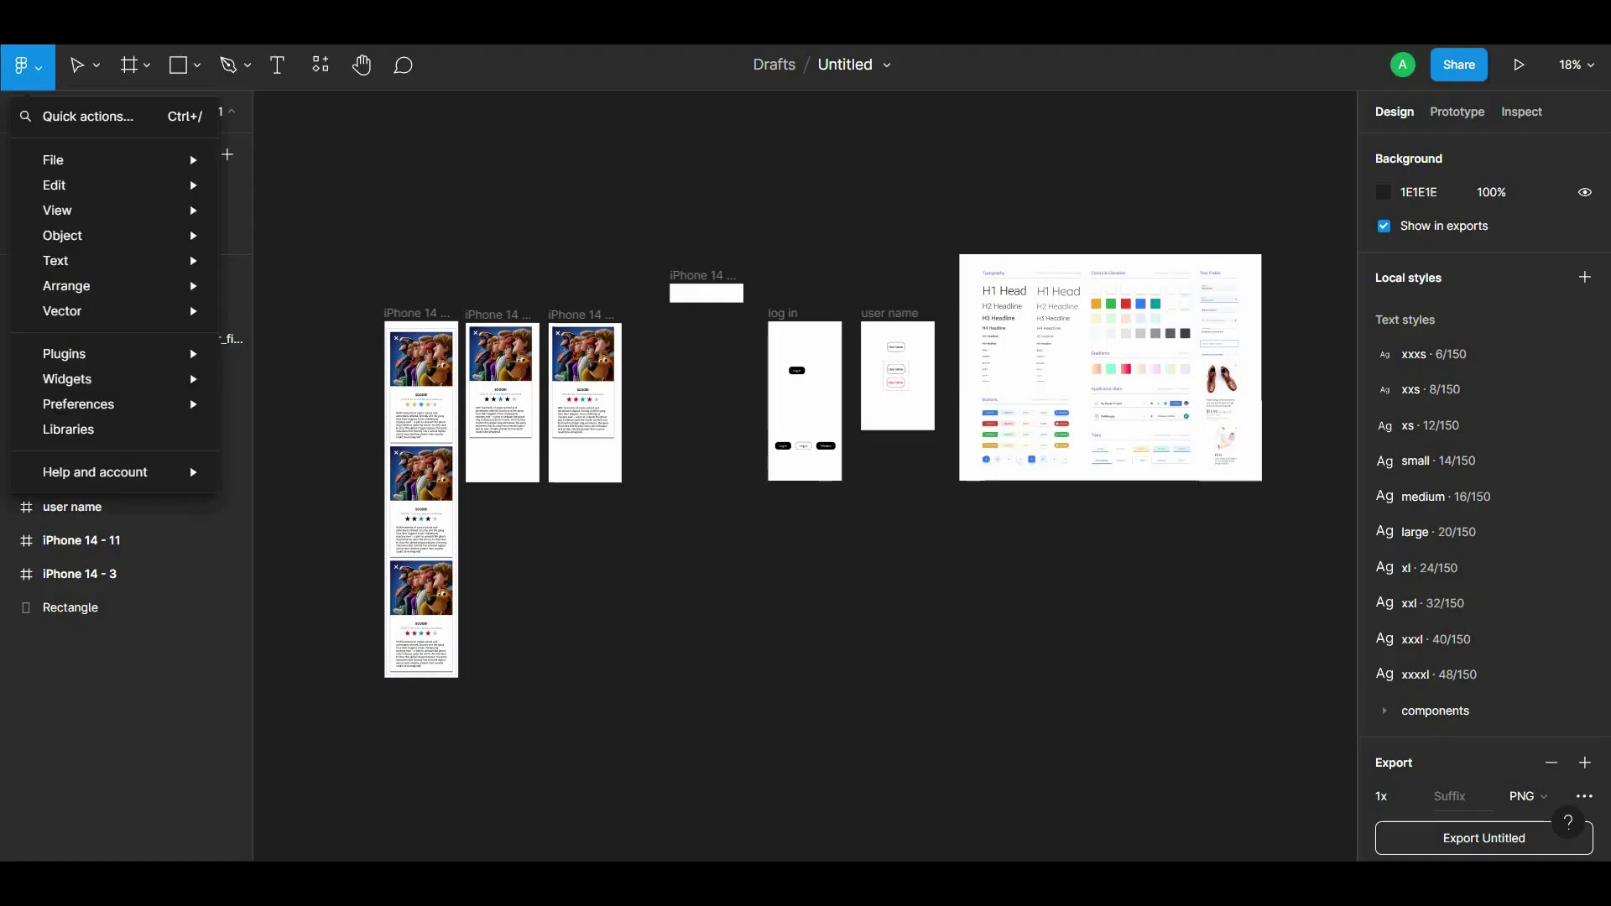
mouse_move(53, 159)
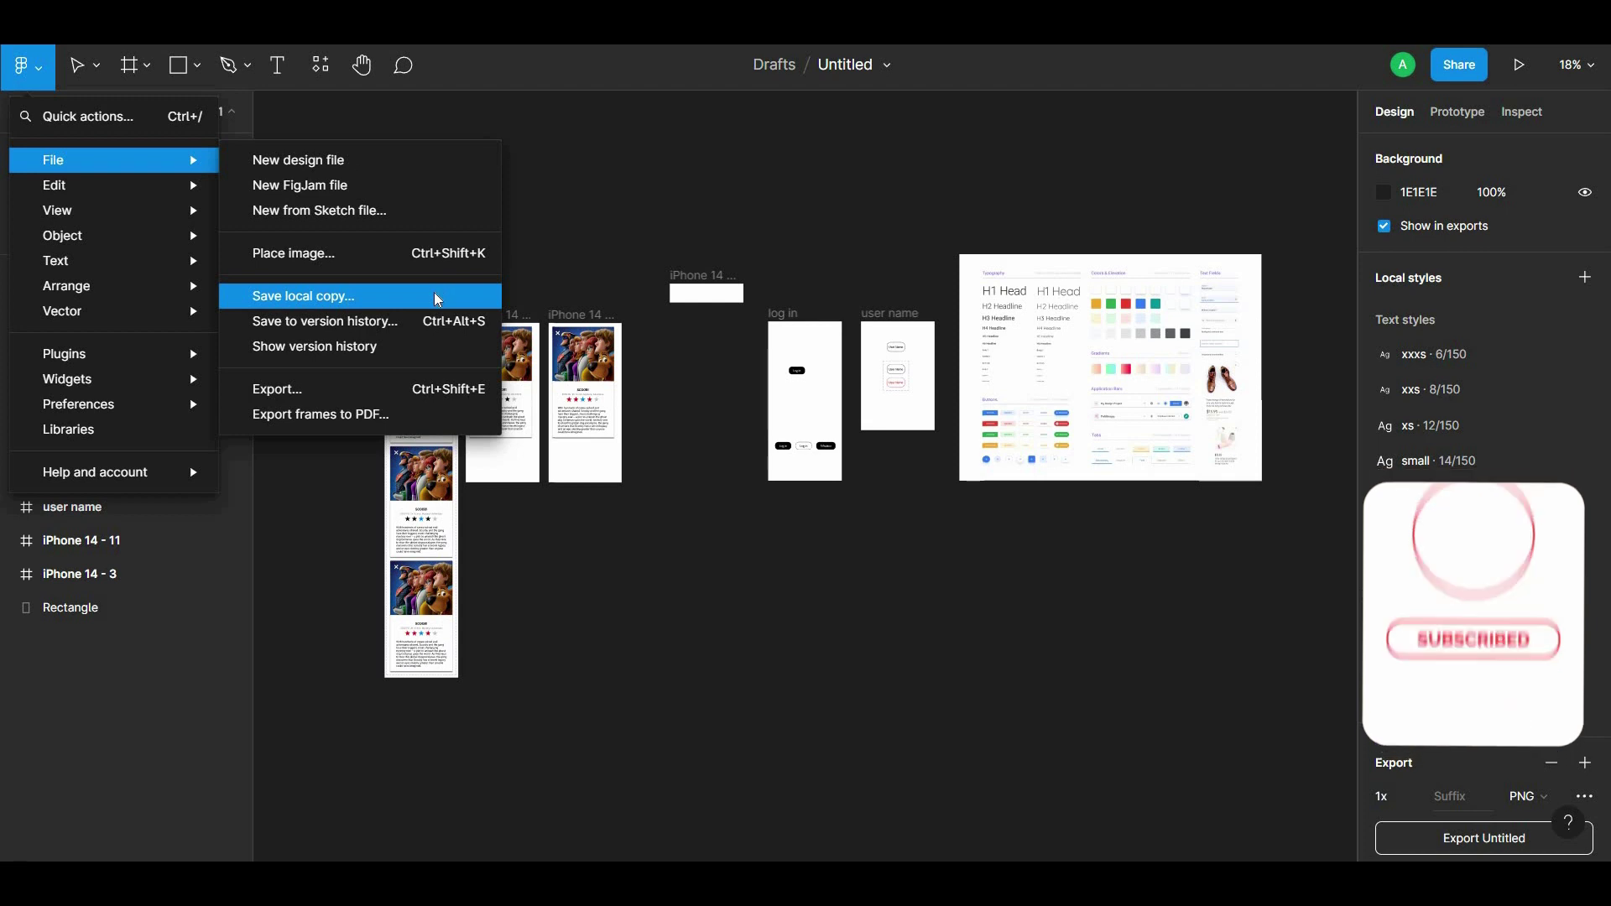
left_click(437, 294)
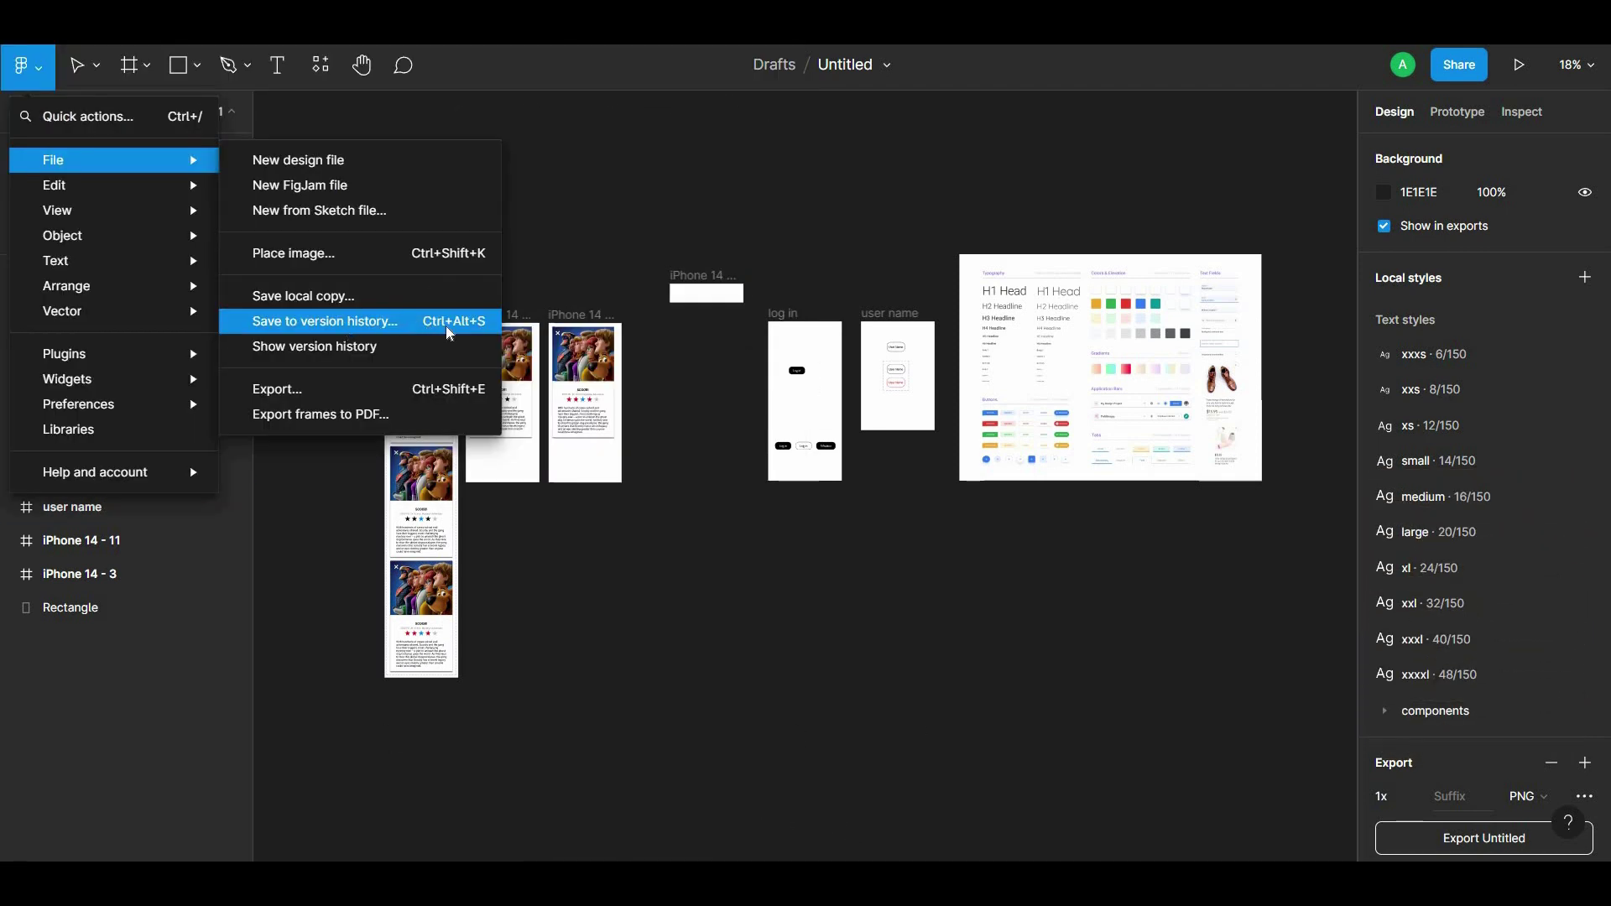
left_click(449, 332)
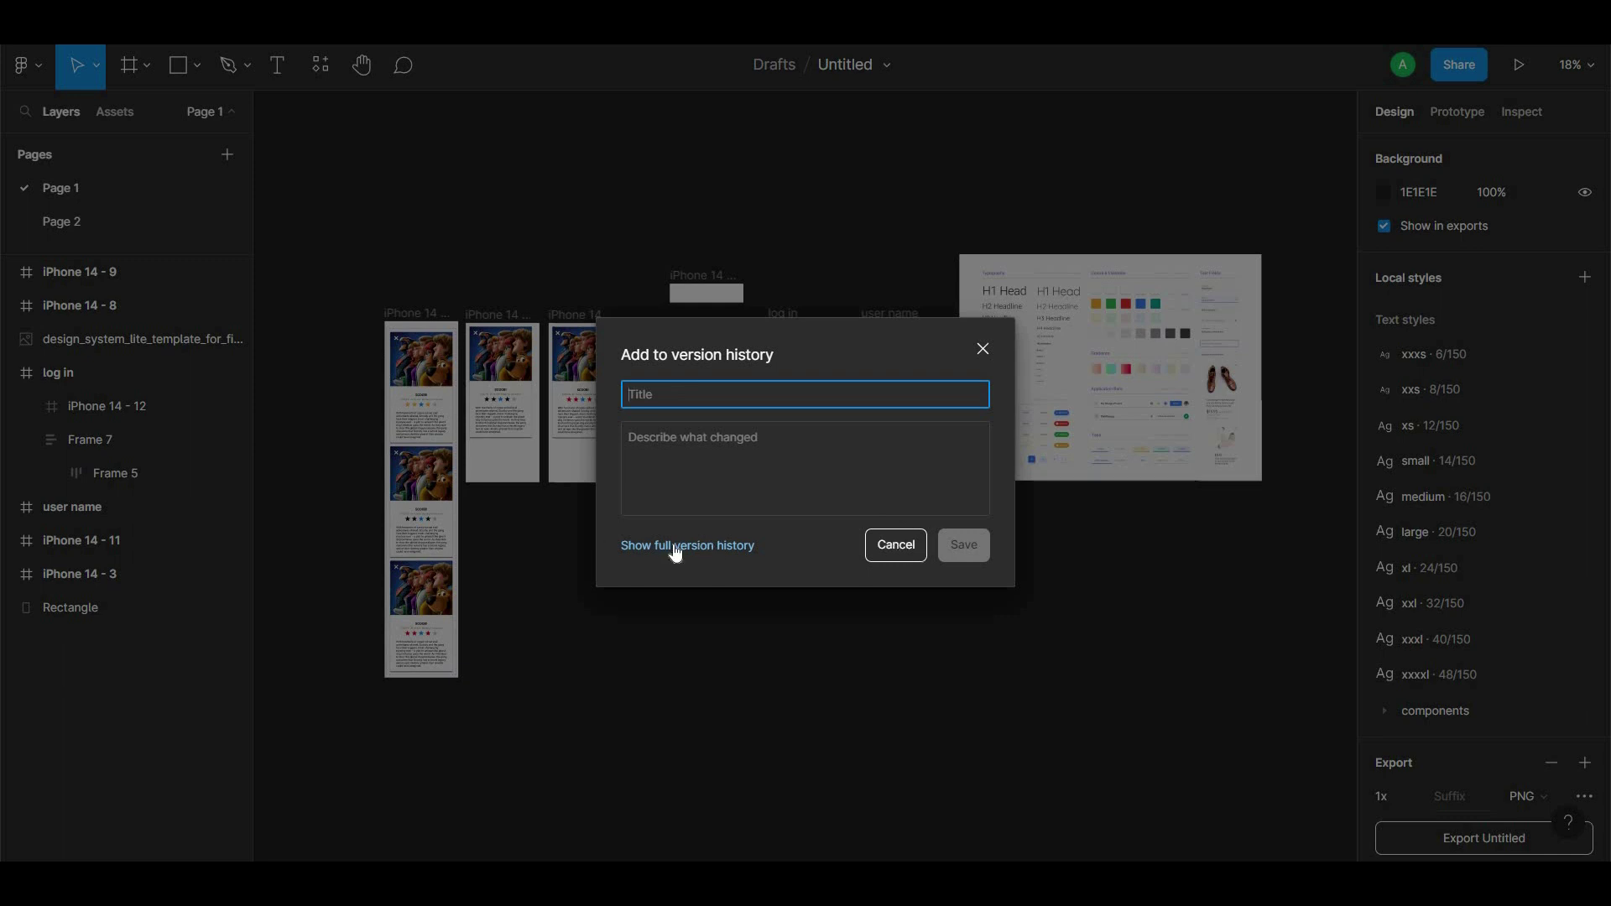
Step: Show the full version history and scroll through the current and five autosave versions
left_click(717, 547)
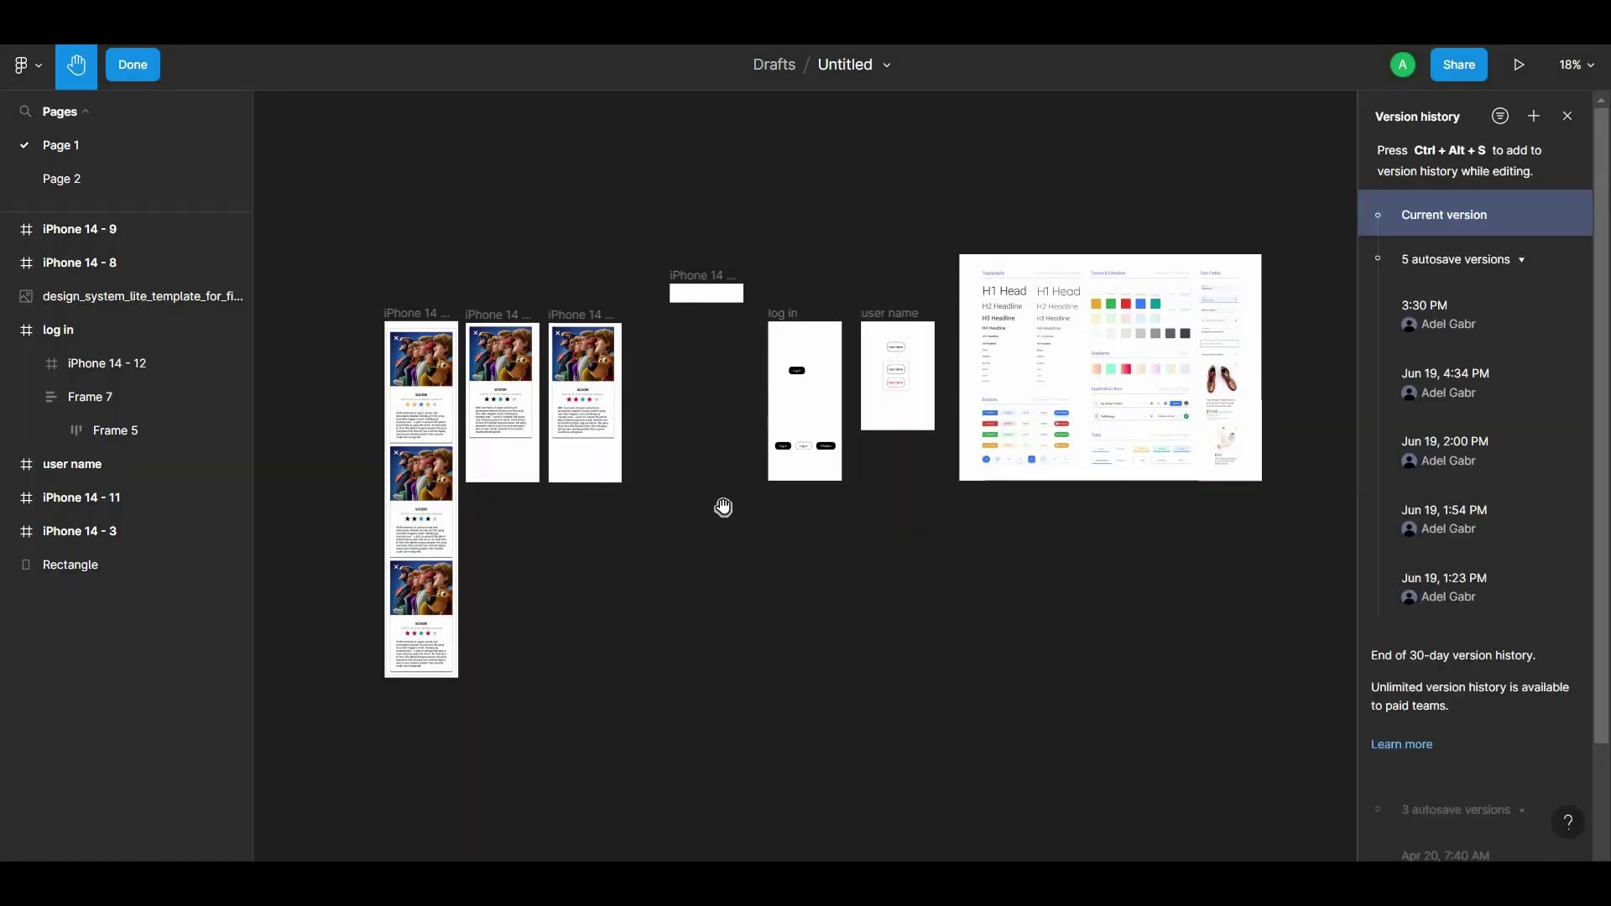
scroll(1512, 360, "down", 3)
scroll(1512, 360, "up", 3)
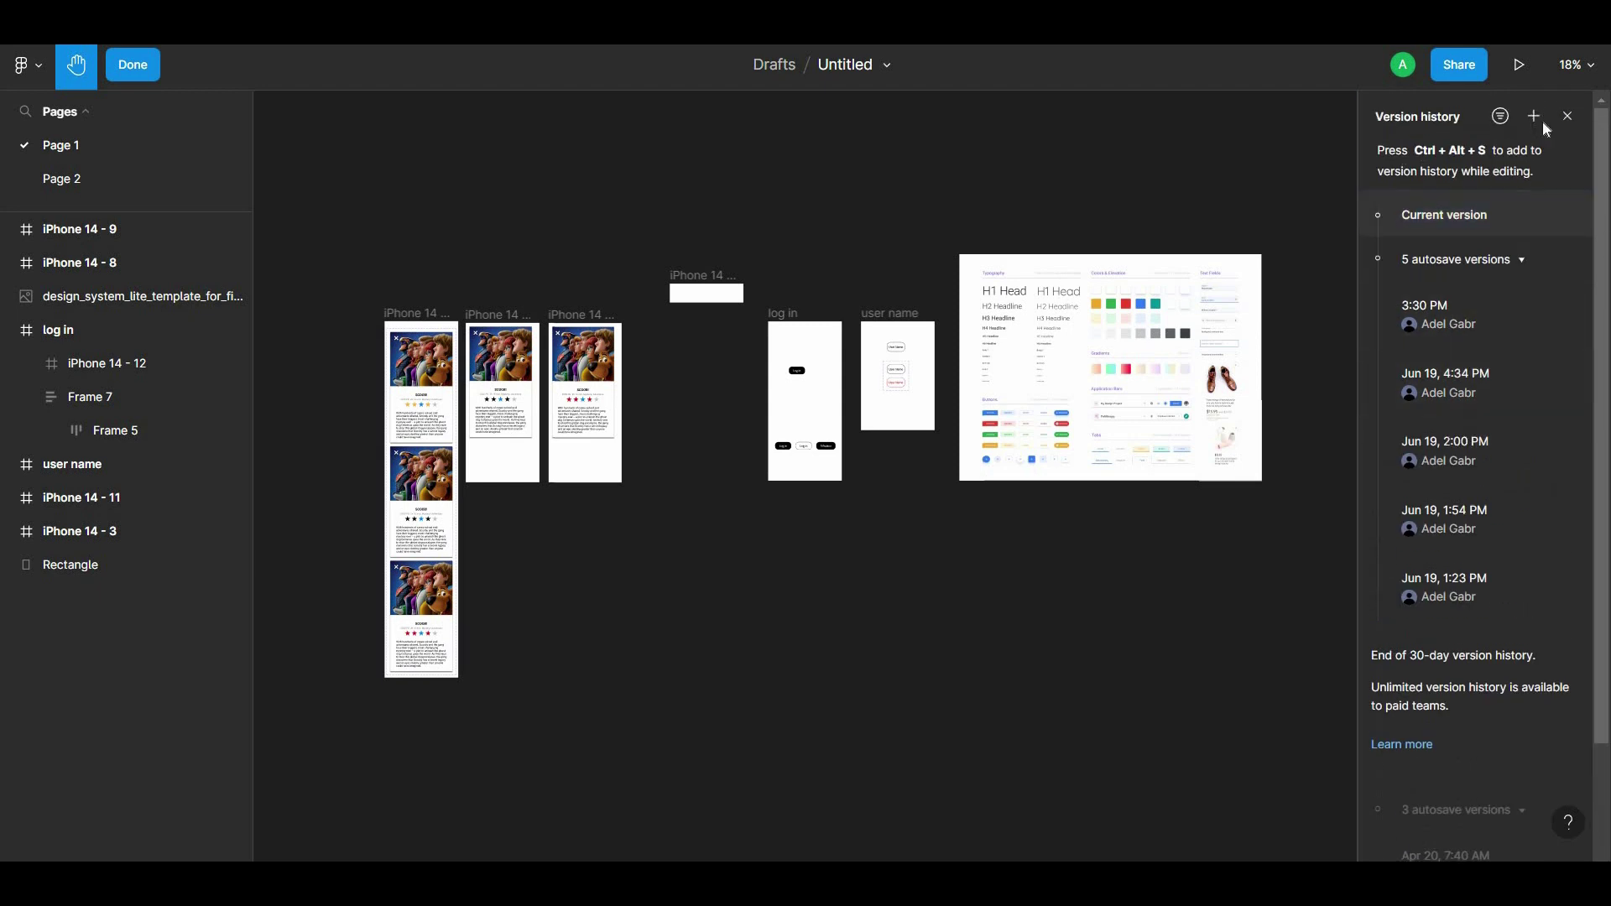
scroll(1521, 482, "down", 3)
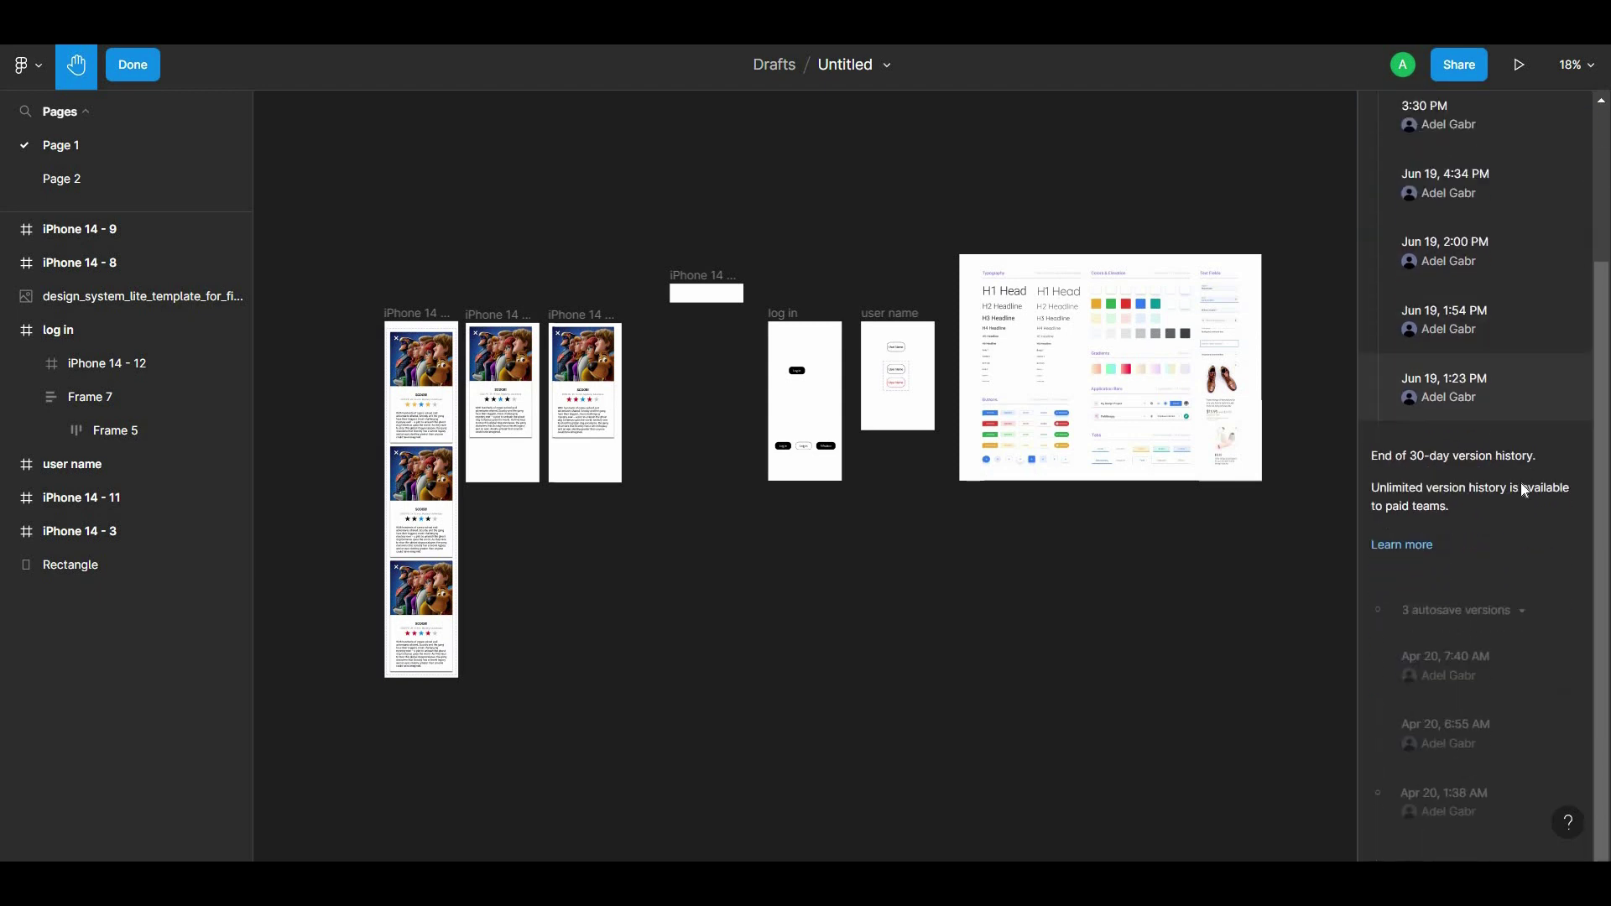
scroll(1521, 482, "up", 3)
scroll(1510, 318, "down", 2)
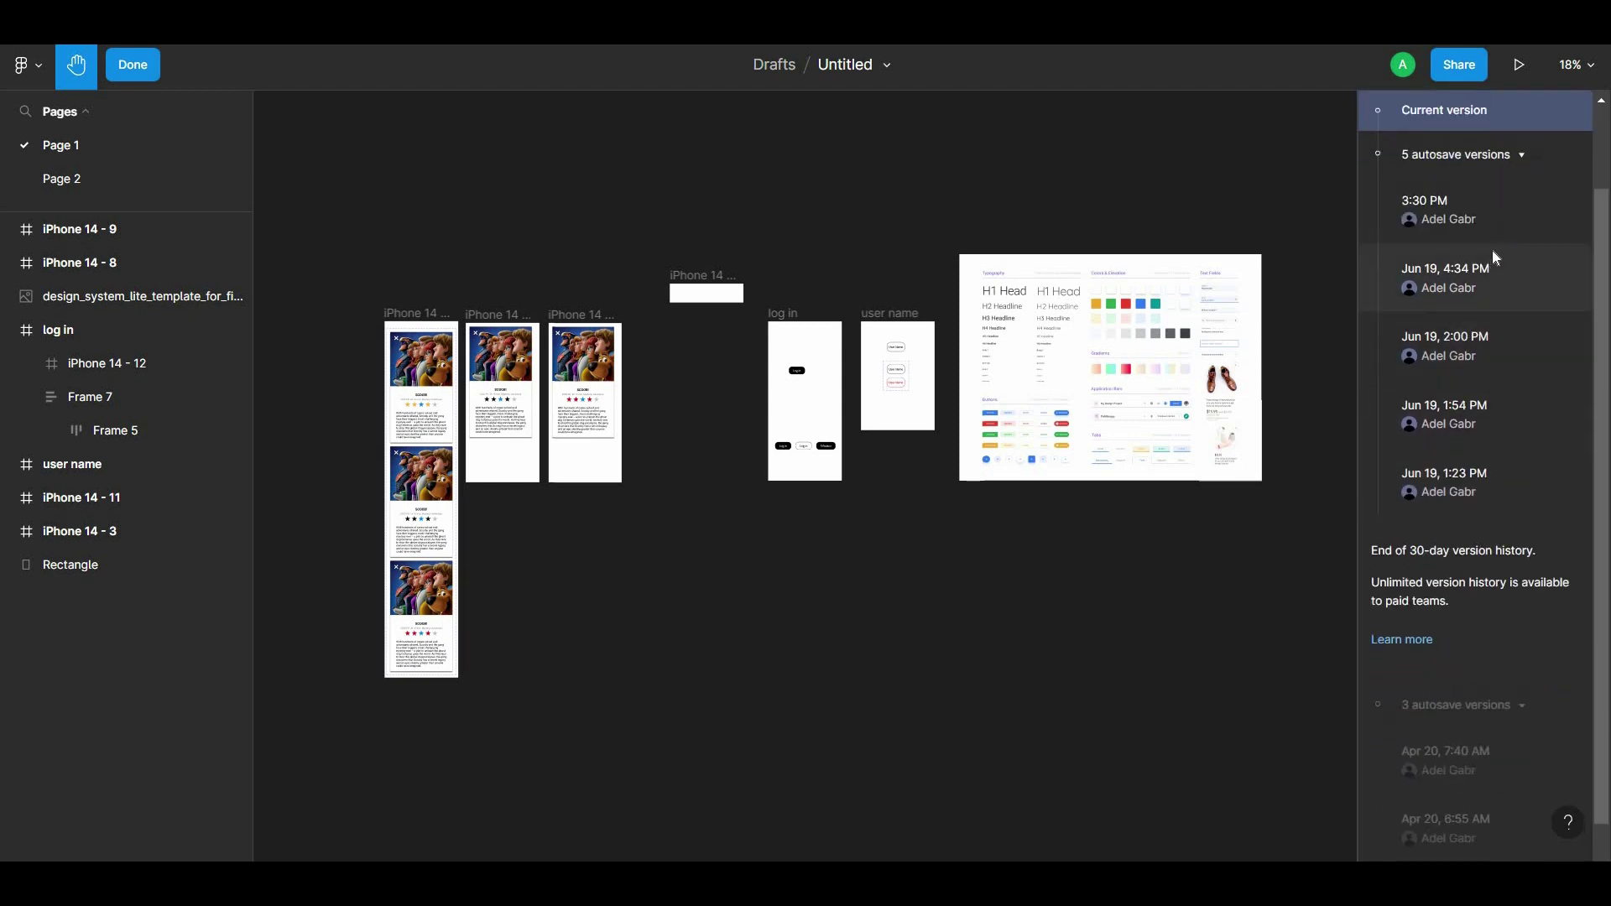
scroll(1490, 277, "up", 2)
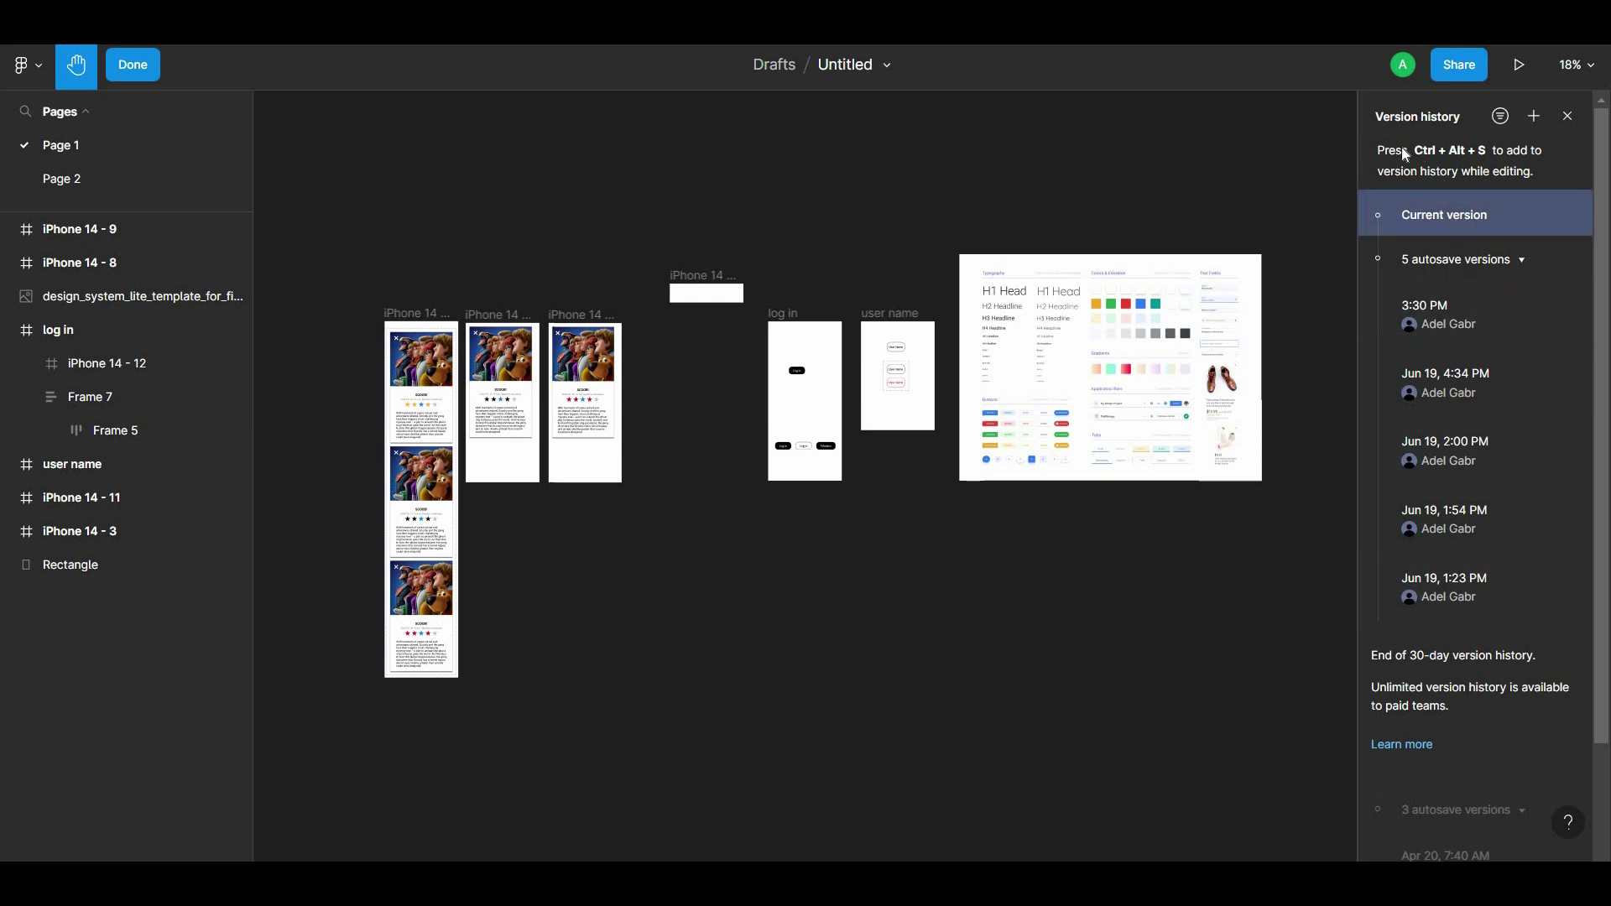
Step: Save the file's current state as a named version titled 'Design'
left_click(23, 65)
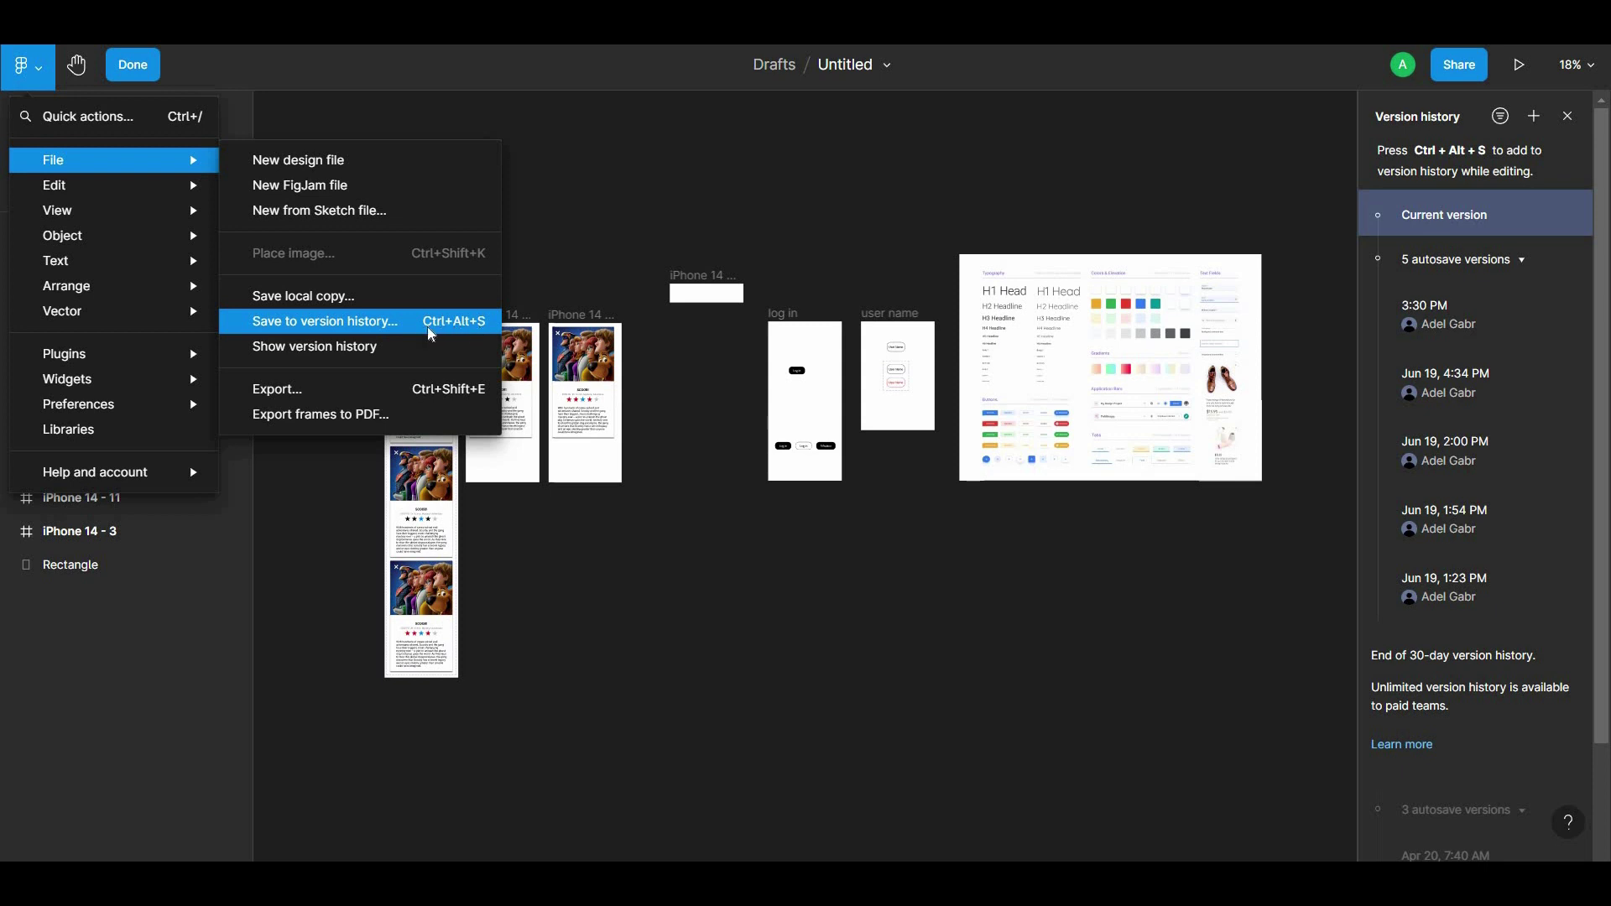
left_click(426, 329)
type("Design")
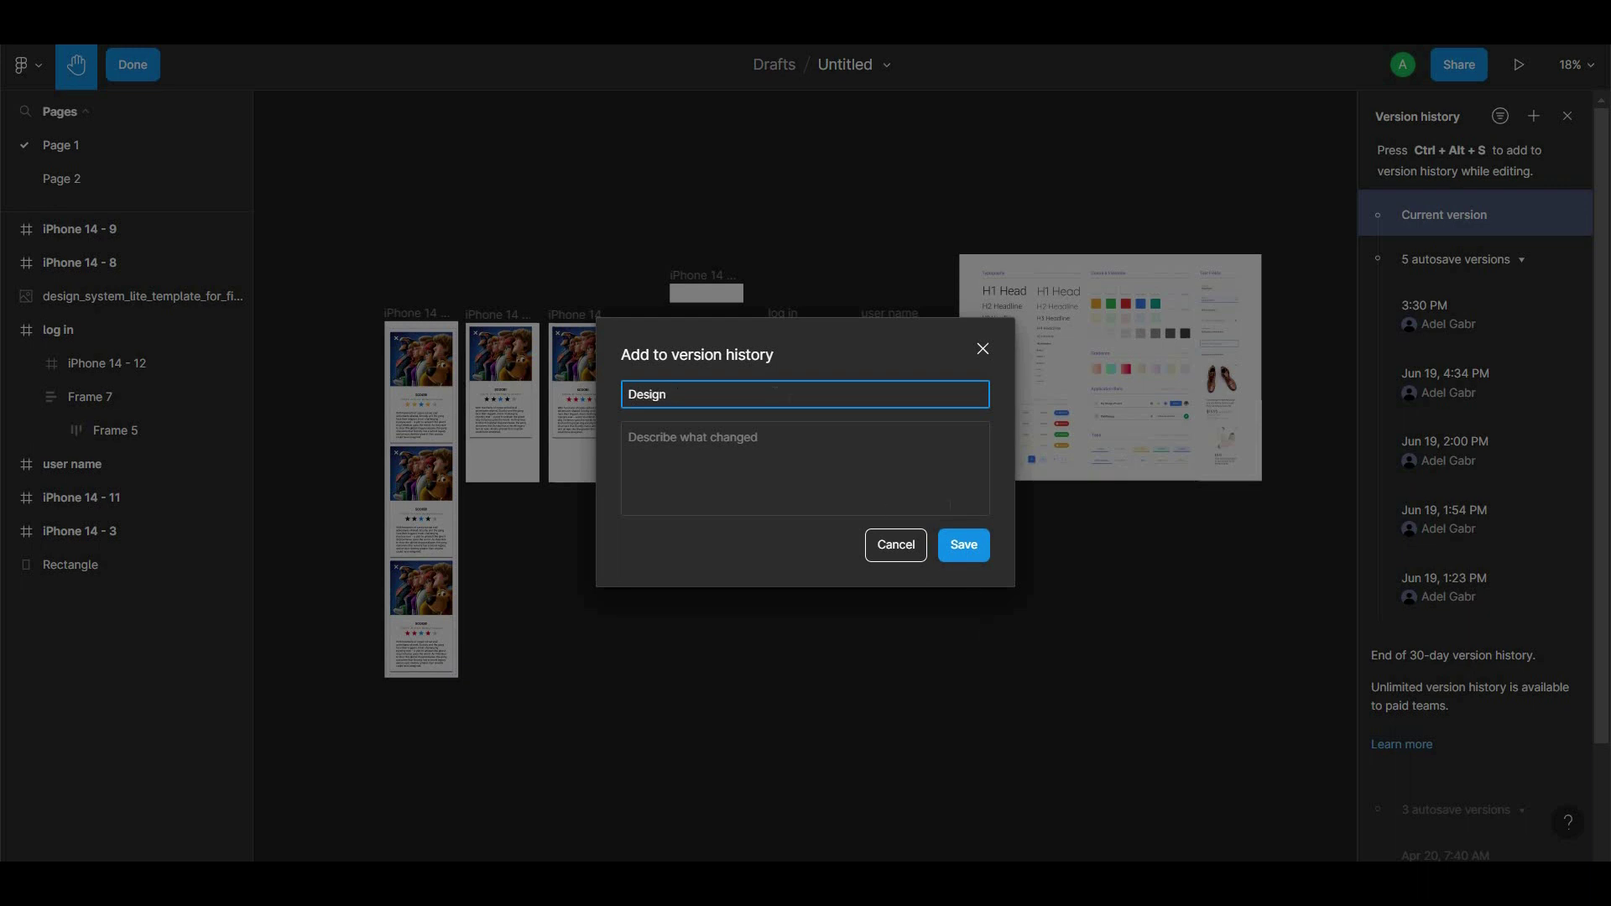
left_click(961, 541)
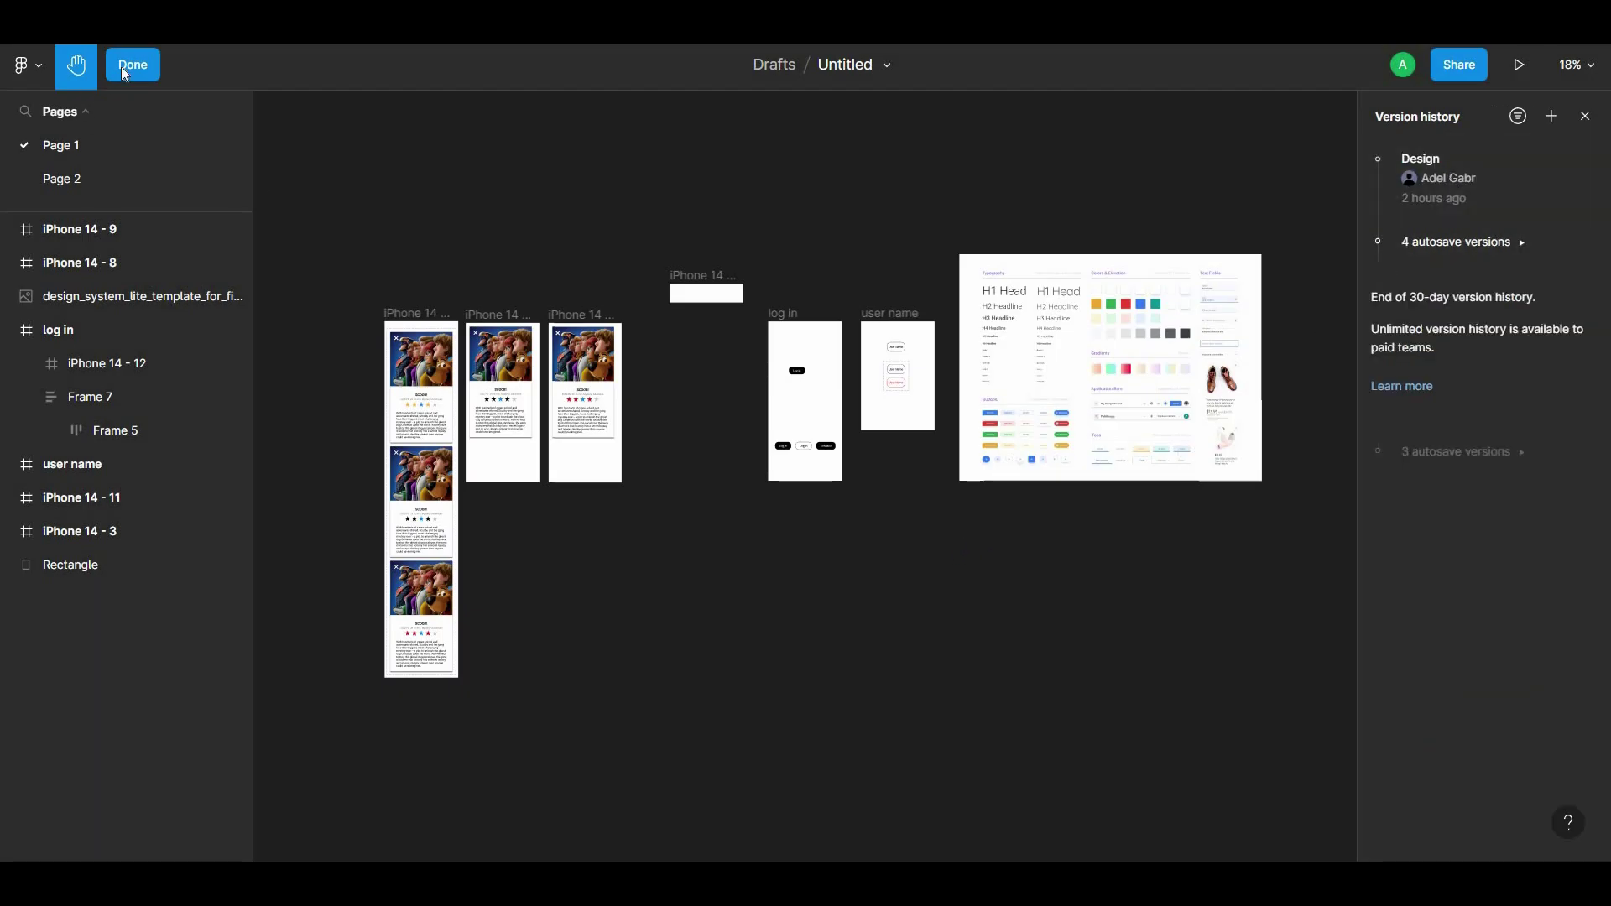
Step: Return to editing and delete the iPhone 14 - 8, iPhone 14 - 3 and iPhone 14 - 9 frames
left_click(495, 317)
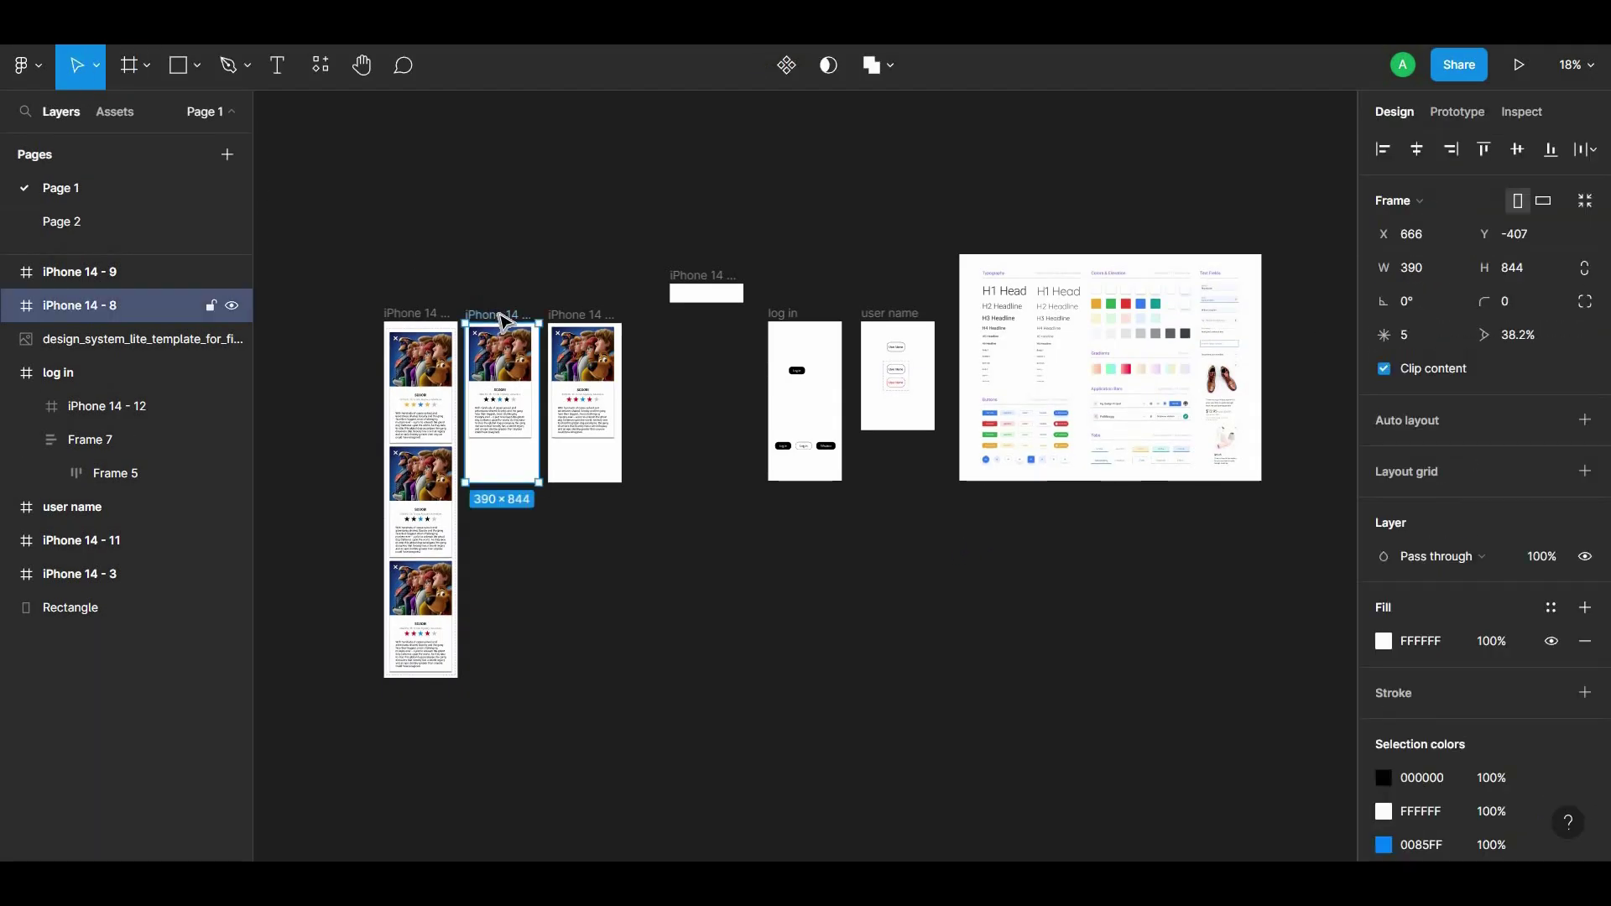
key("Delete")
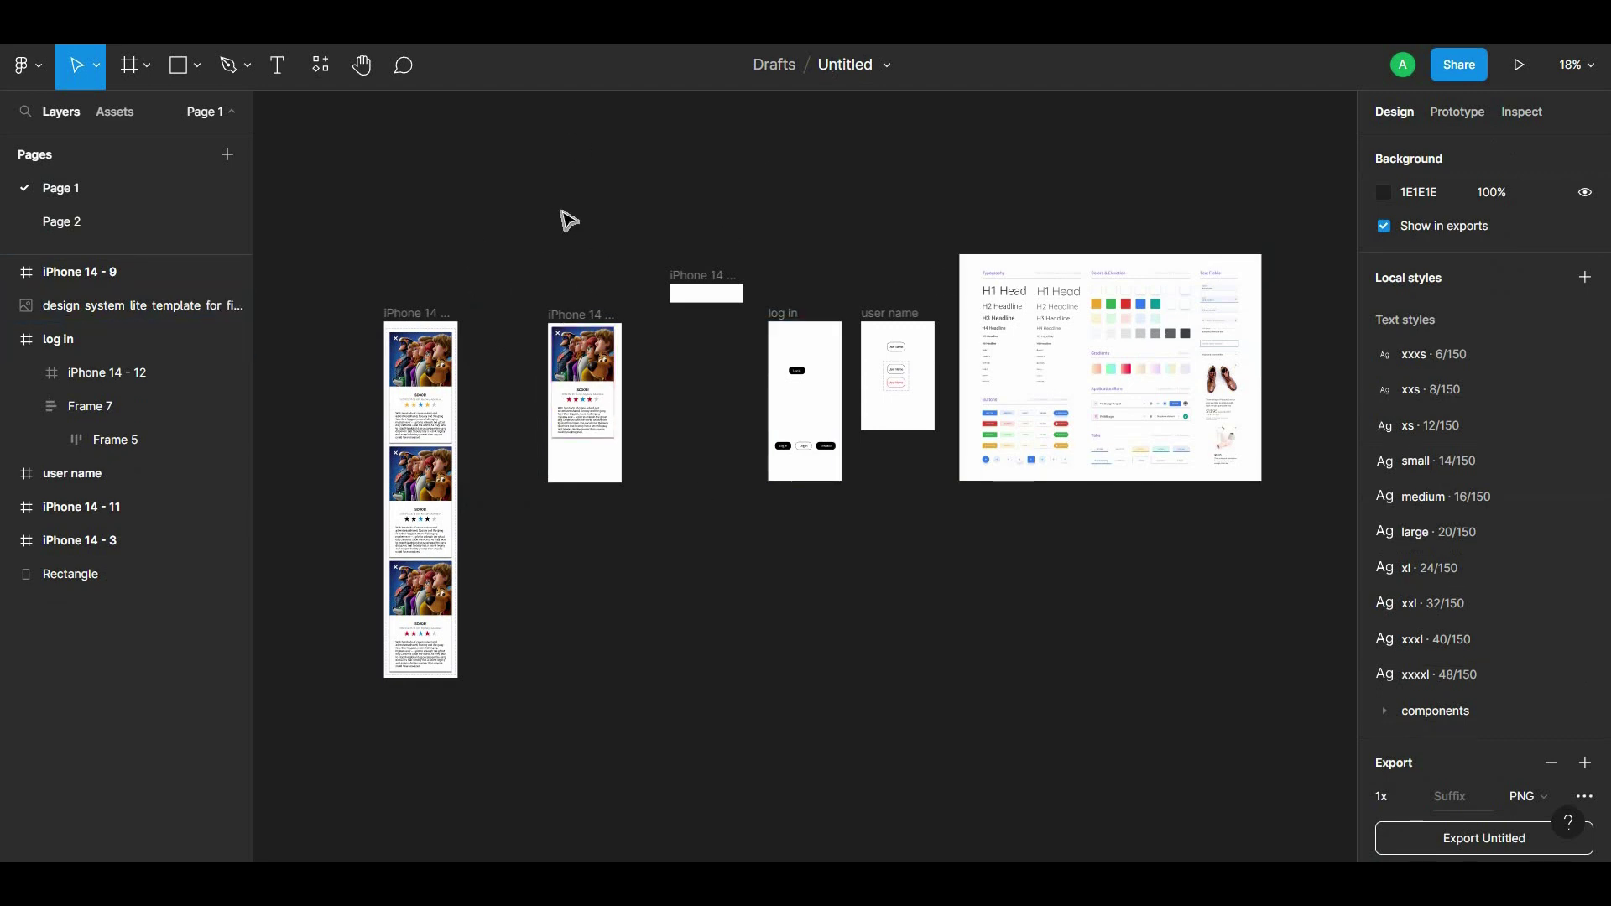
left_click(452, 315)
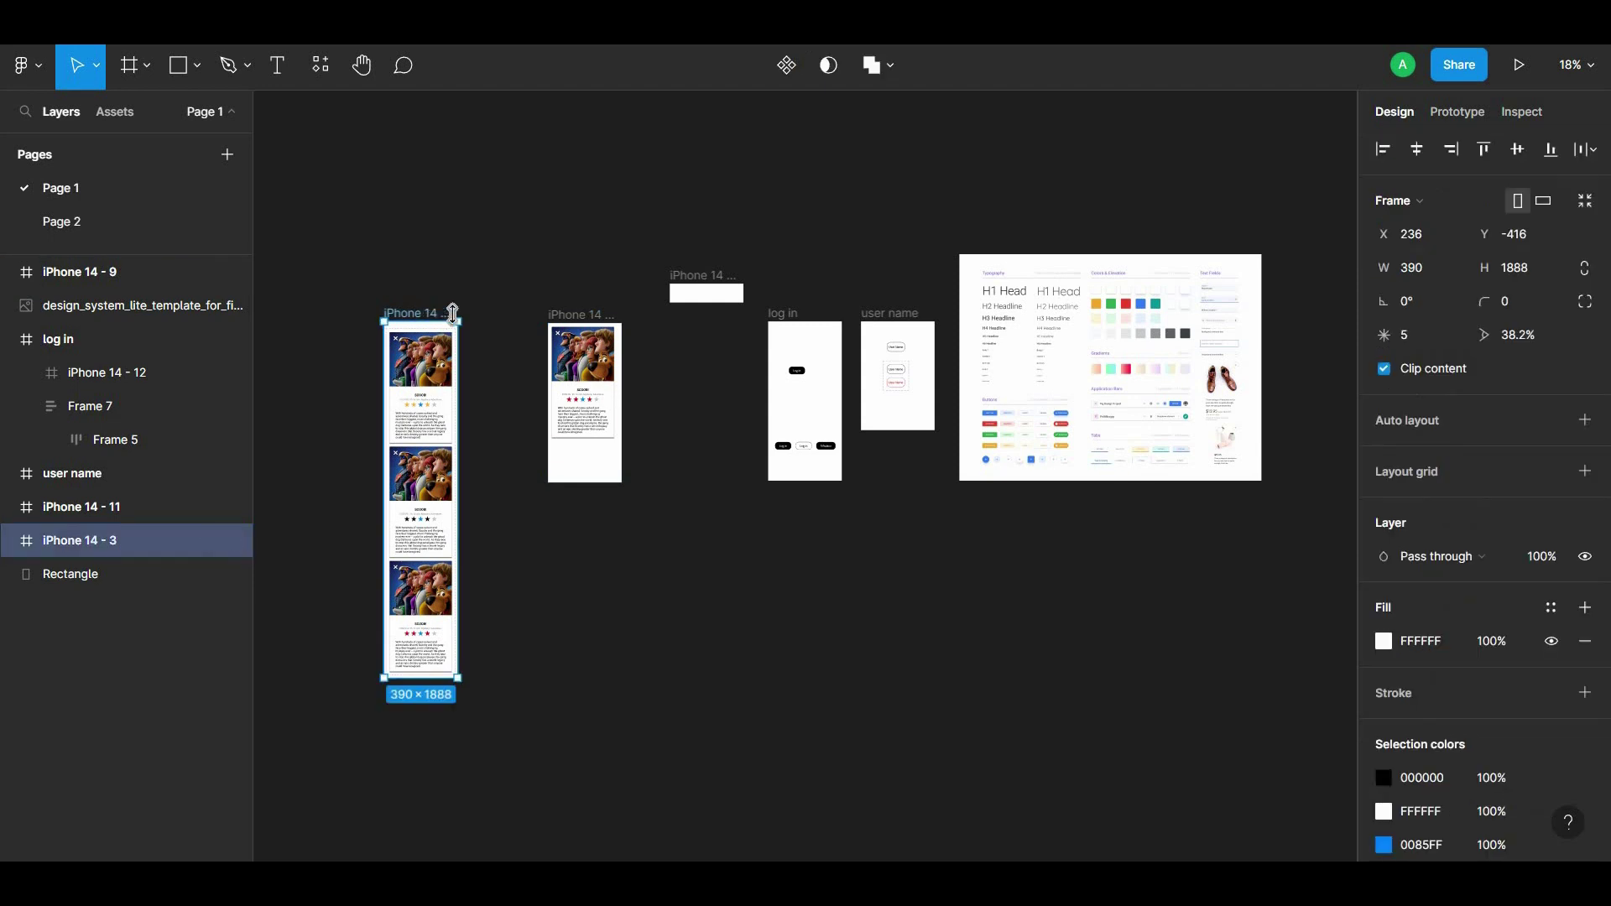
key("Delete")
left_click(572, 325)
key("Delete")
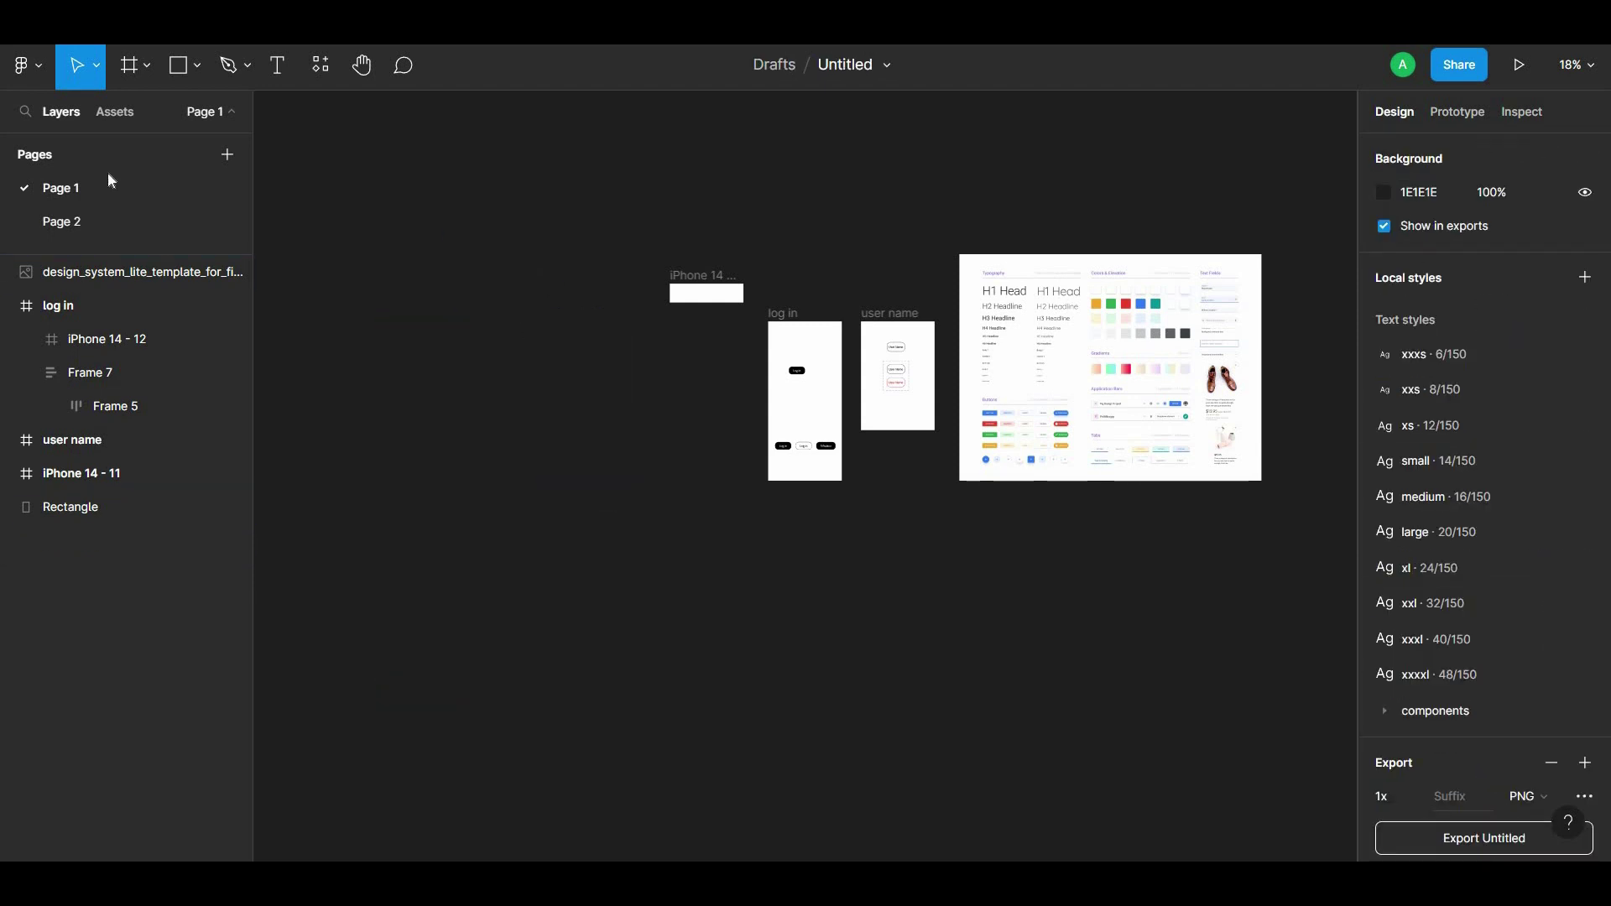
left_click(33, 65)
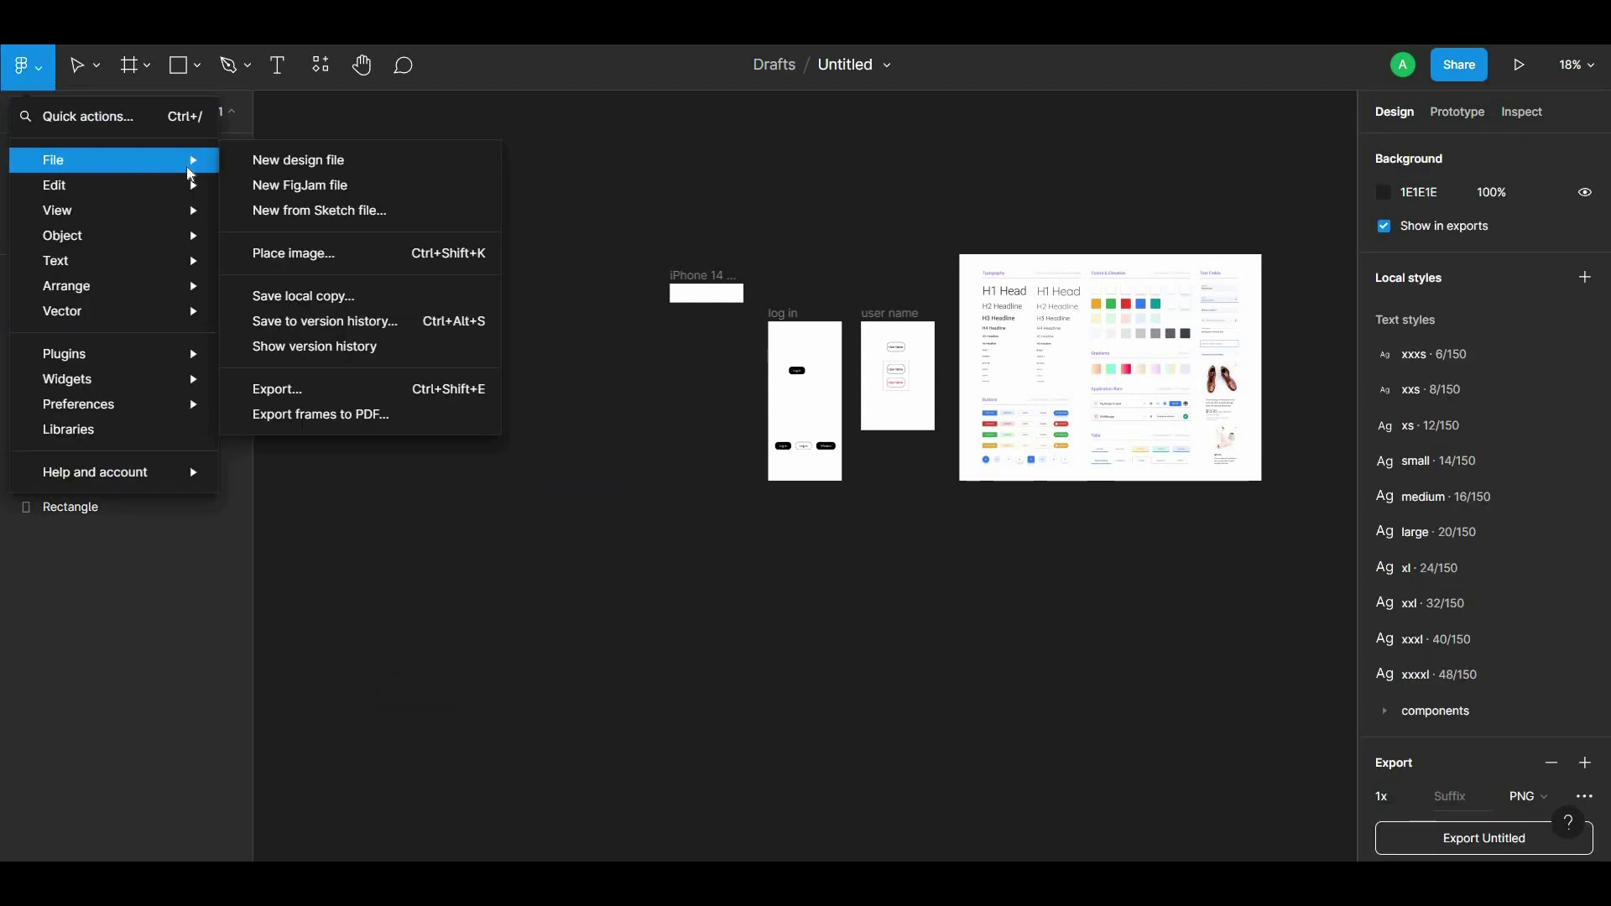
mouse_move(113, 159)
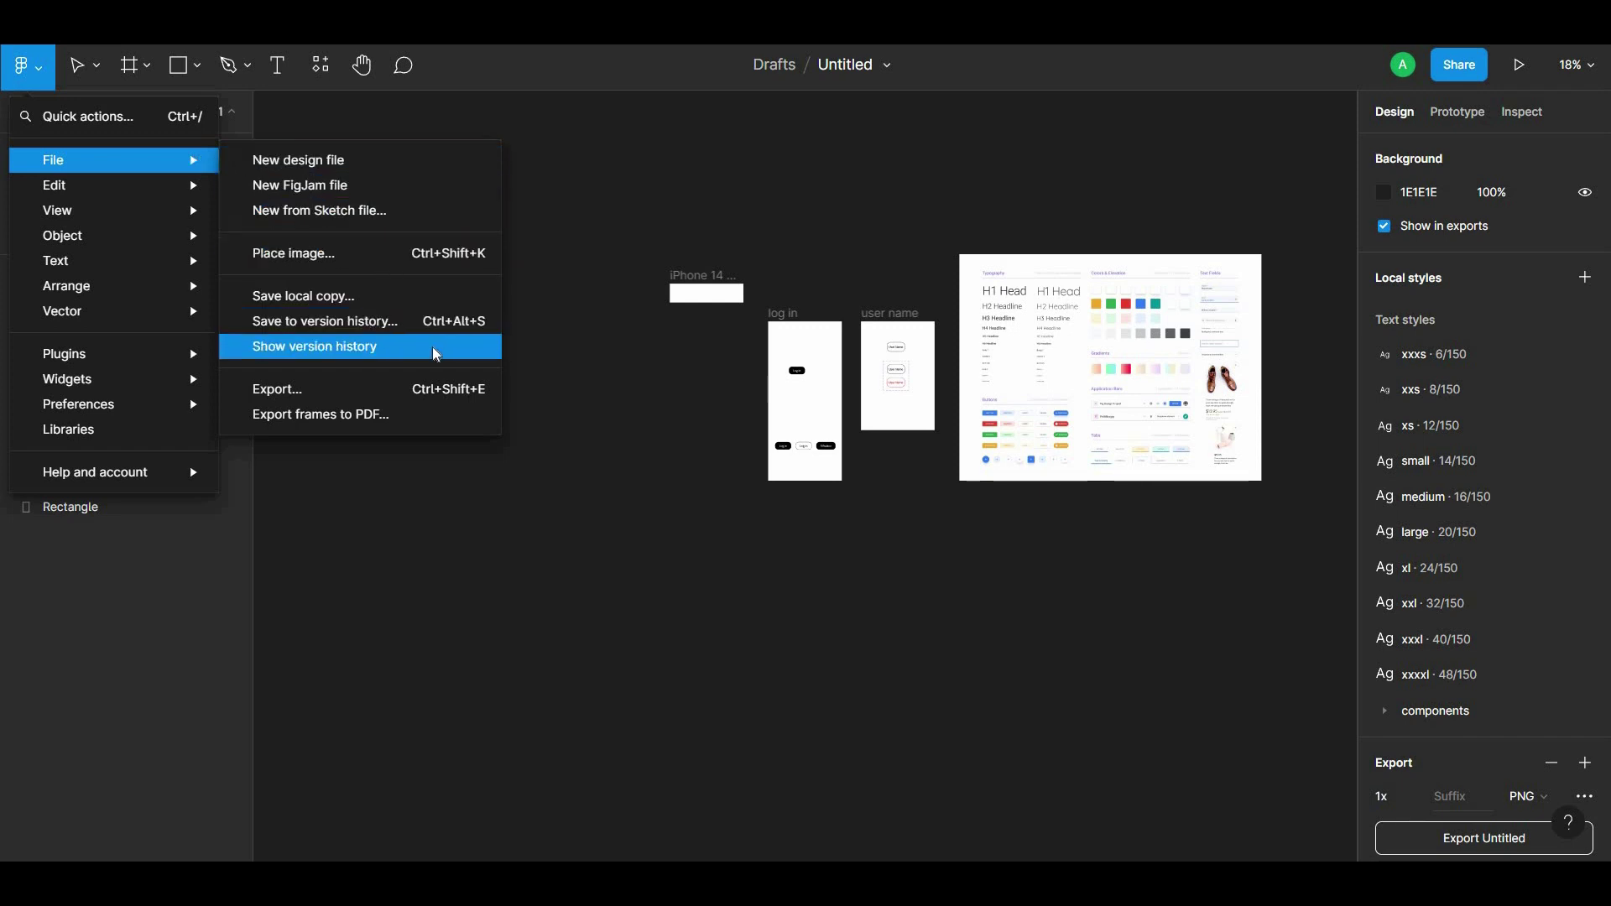
Step: Restore the saved 'Design' version from the version history panel
left_click(460, 356)
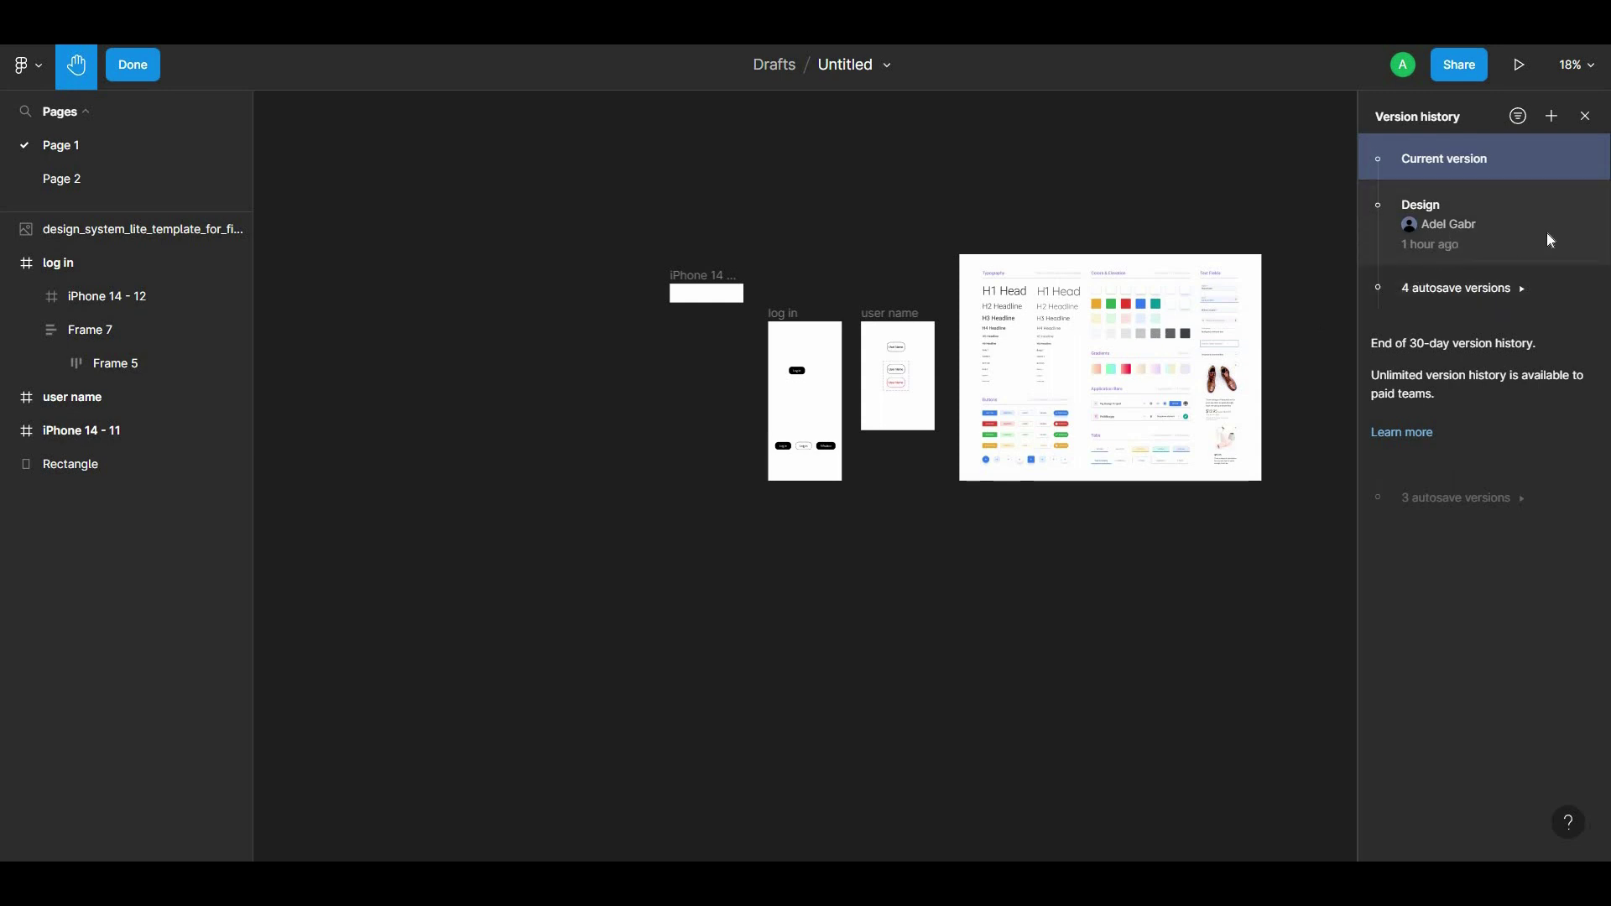
left_click(1519, 282)
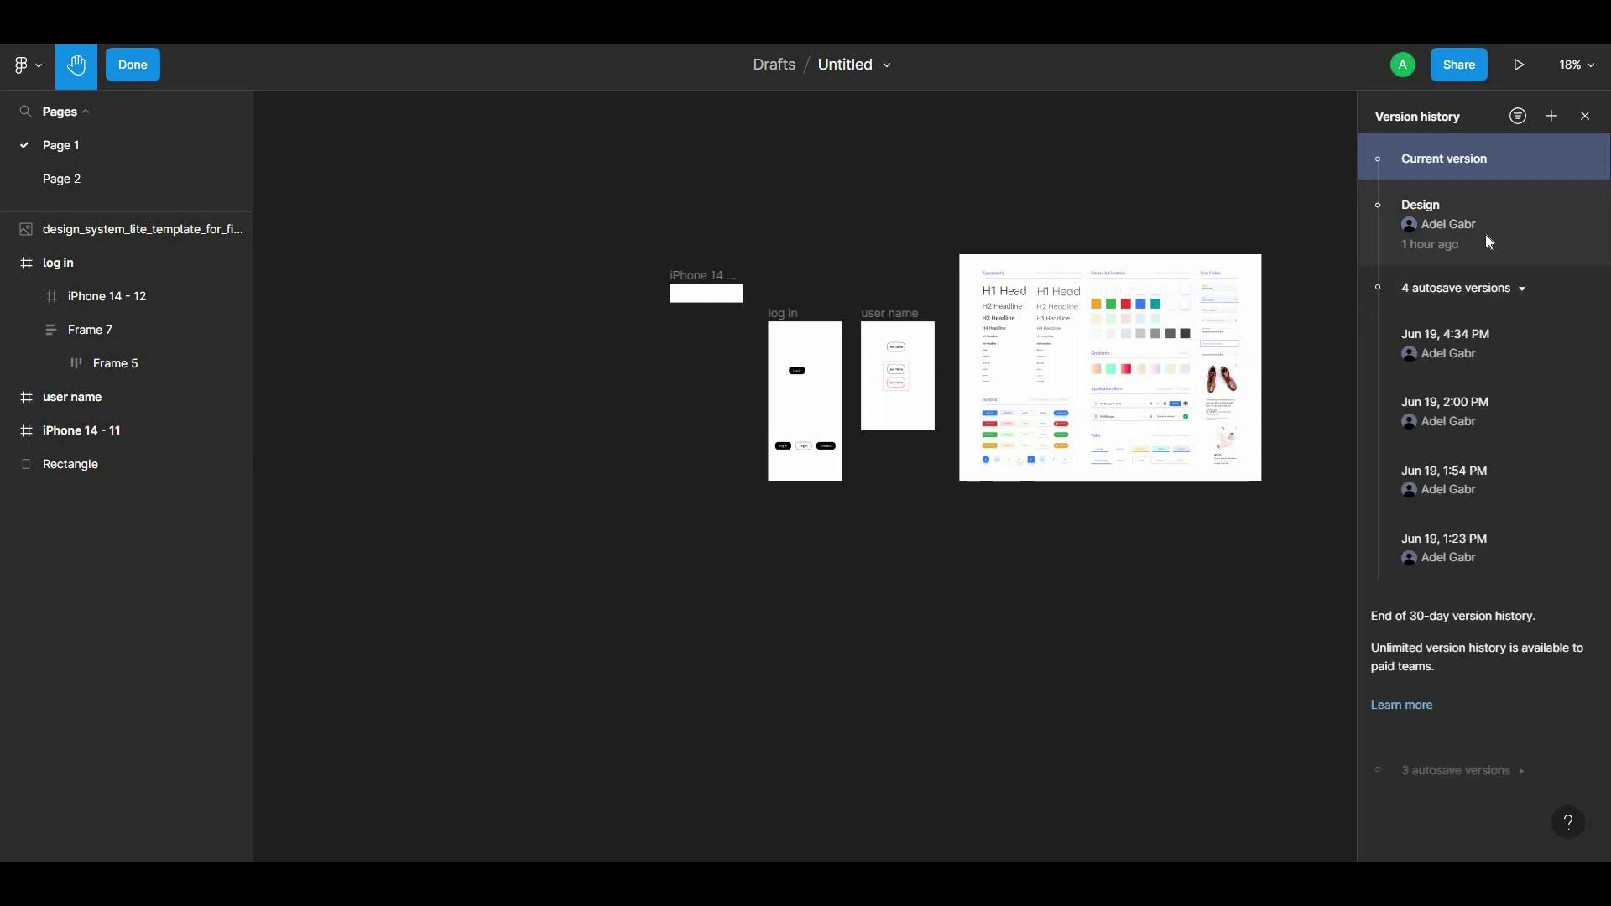
left_click(1520, 241)
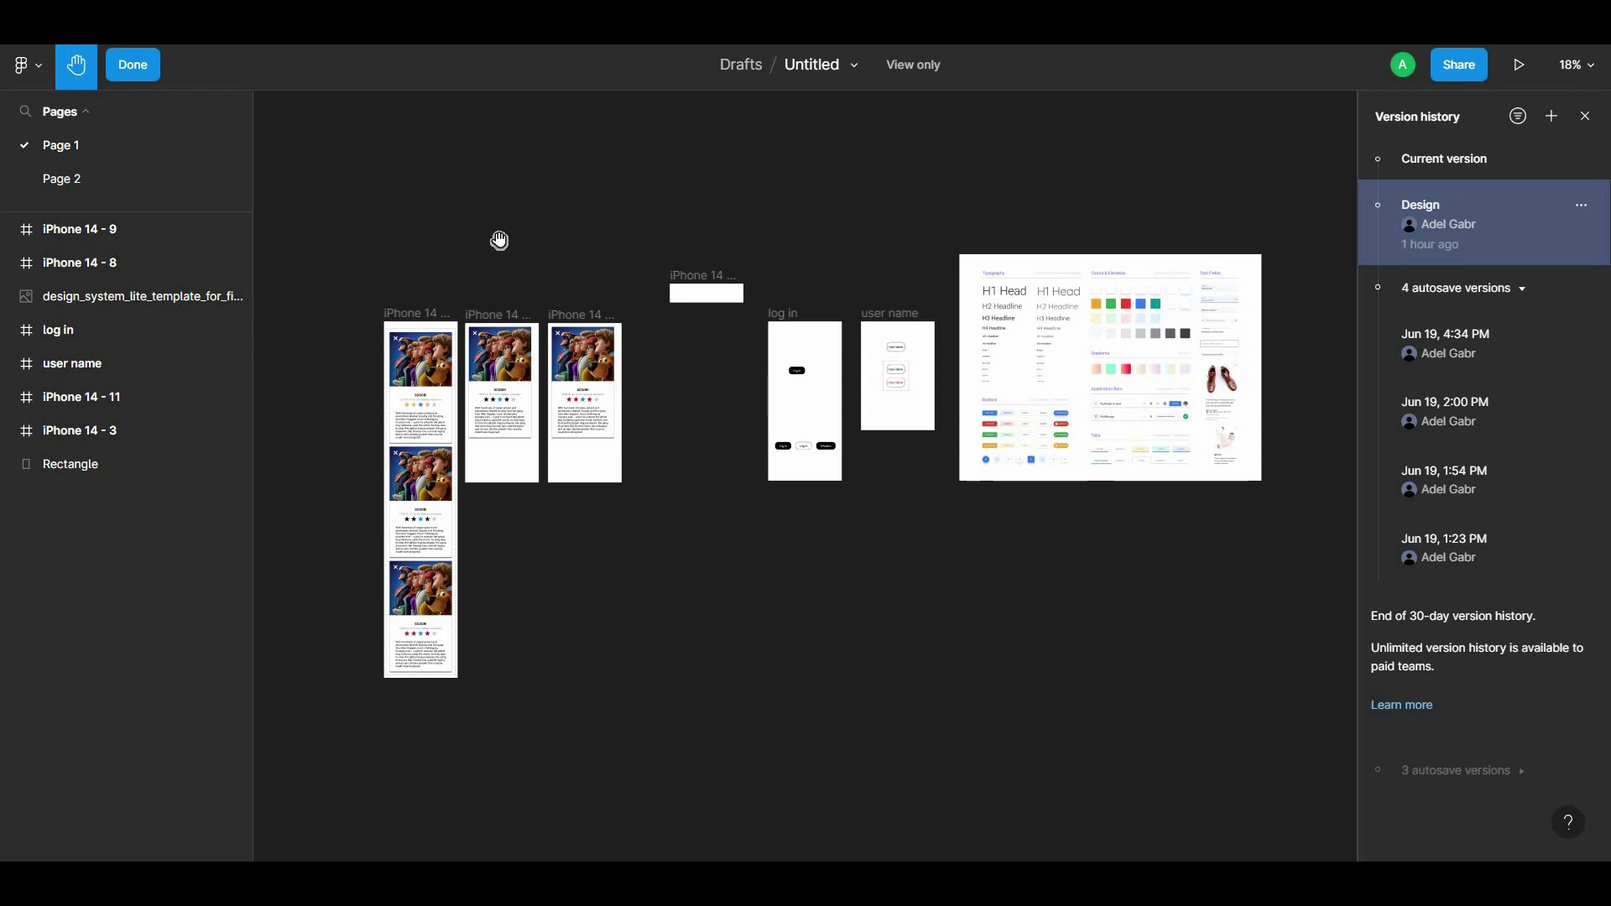
left_click(1465, 288)
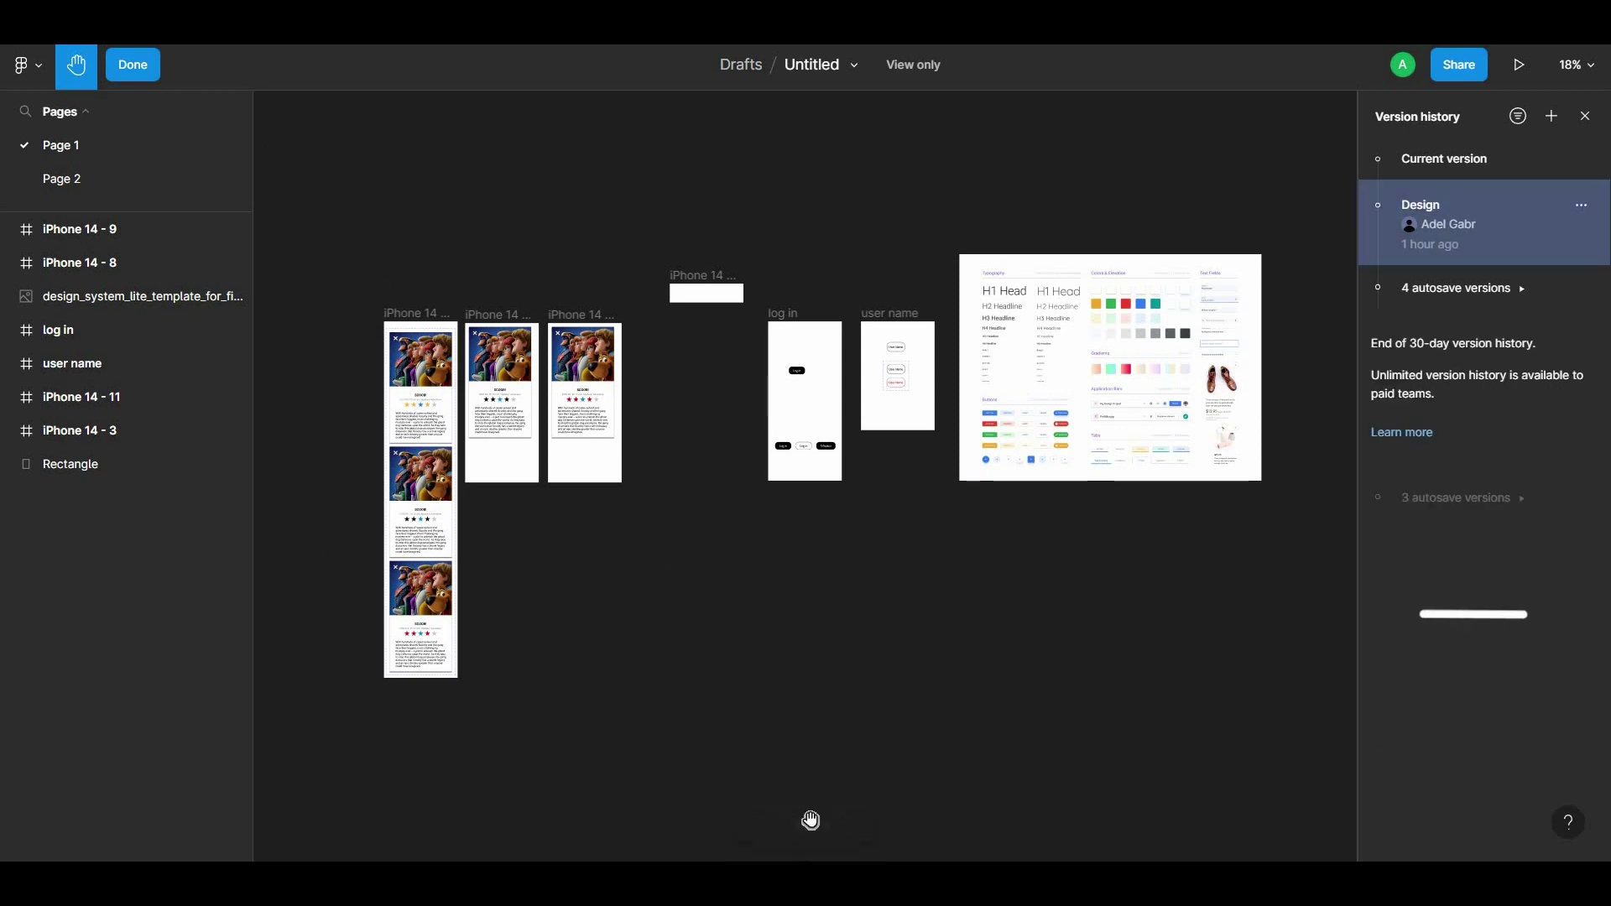
left_click(1583, 206)
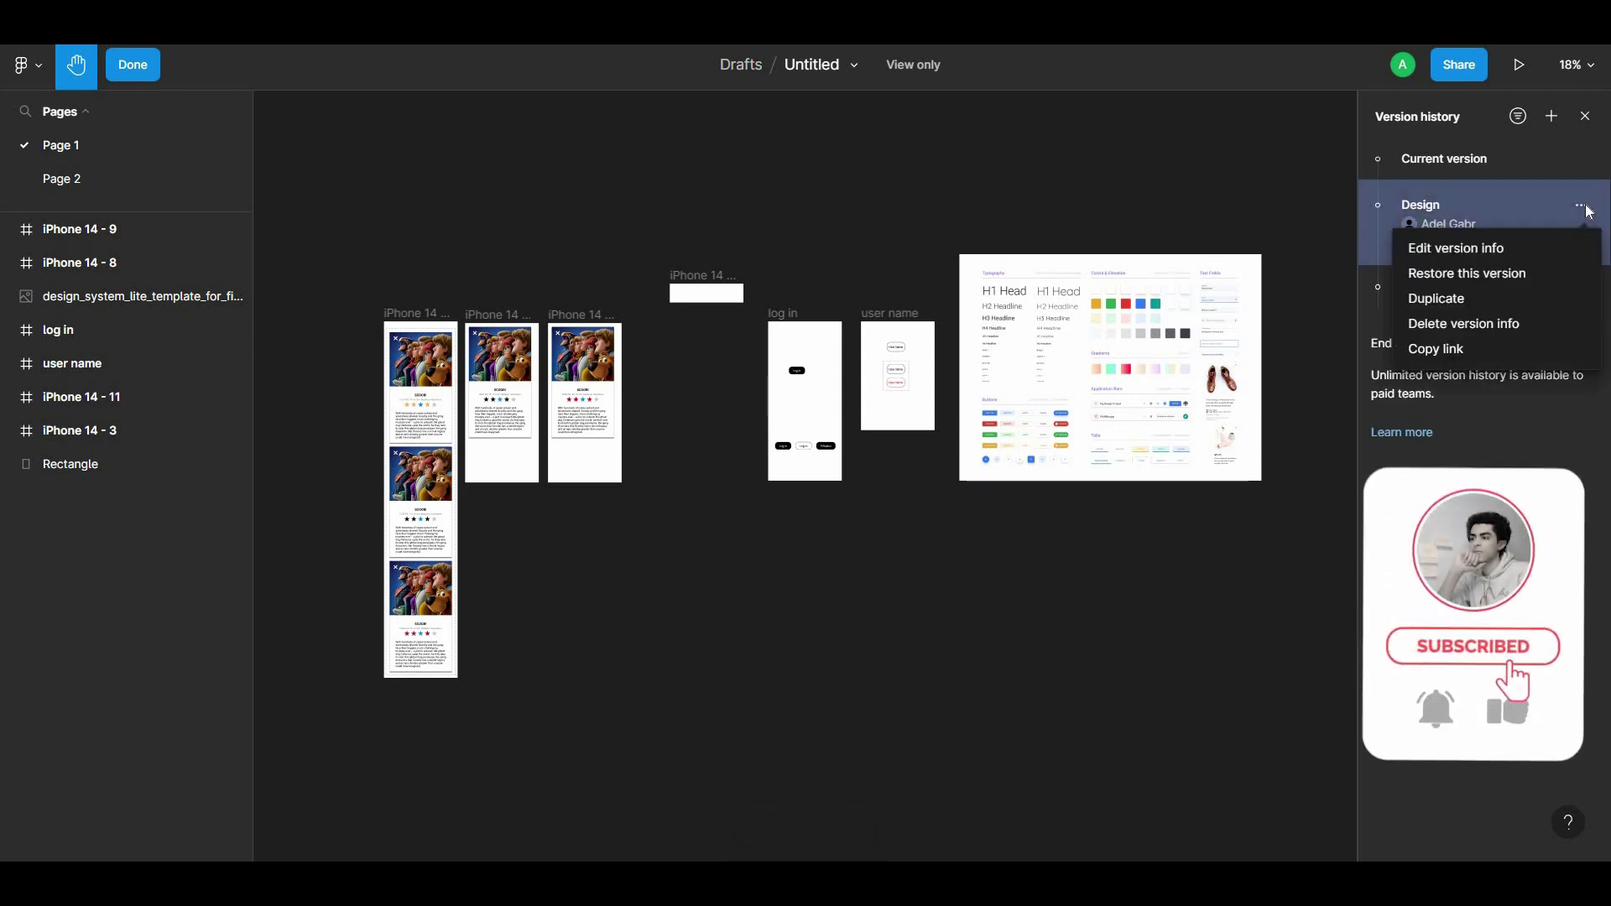
left_click(1565, 273)
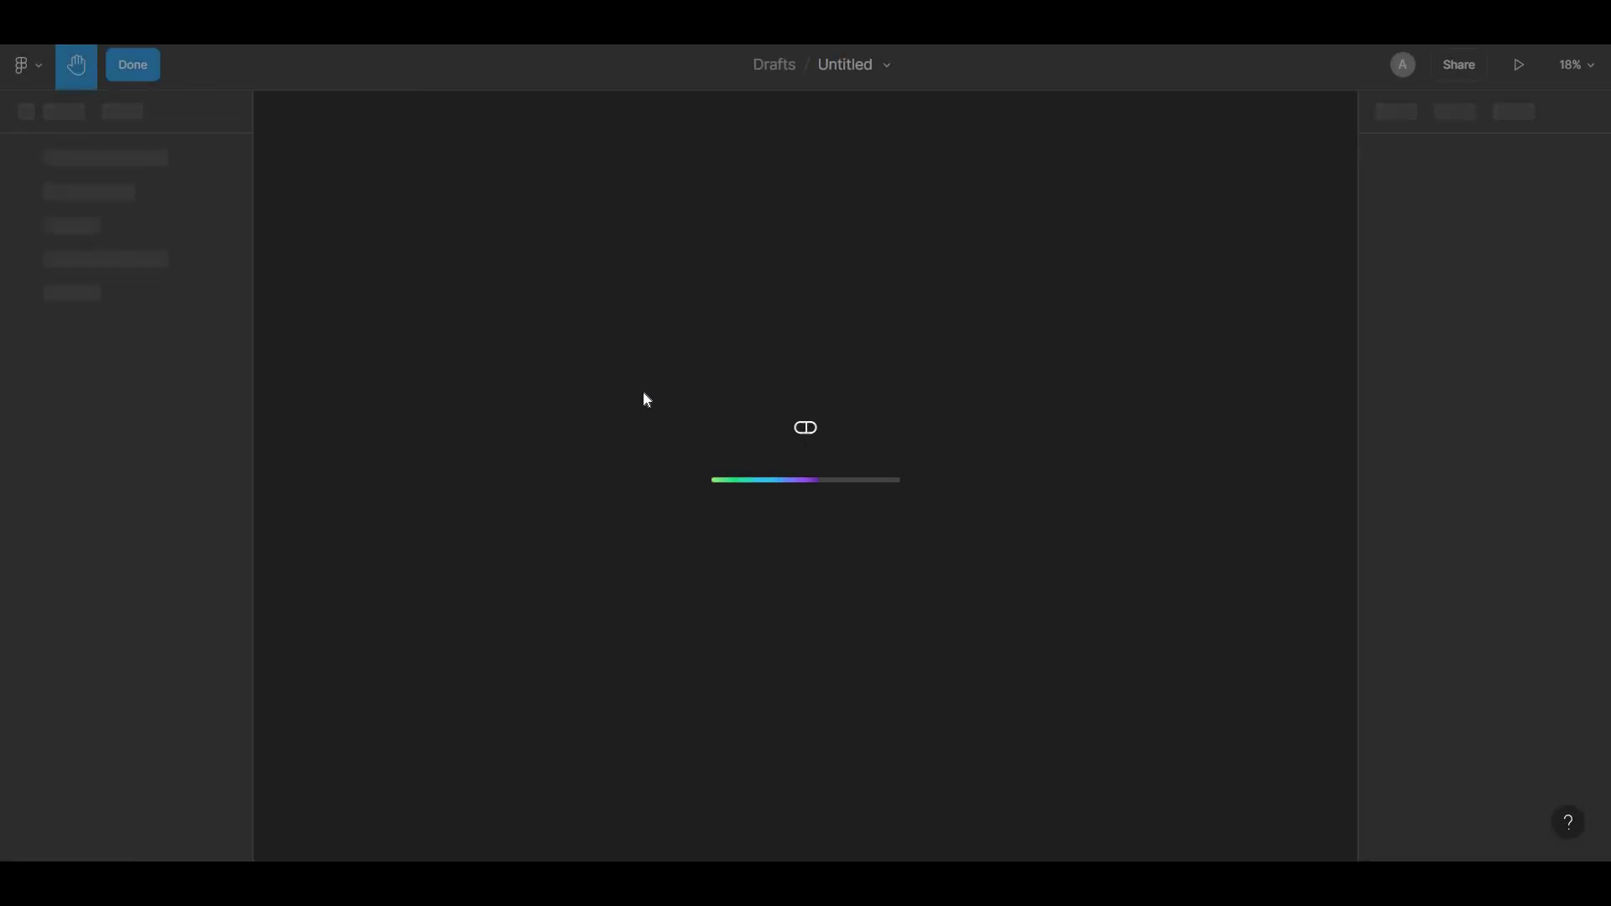
Step: Exit version history back to the canvas of the restored file
left_click(126, 76)
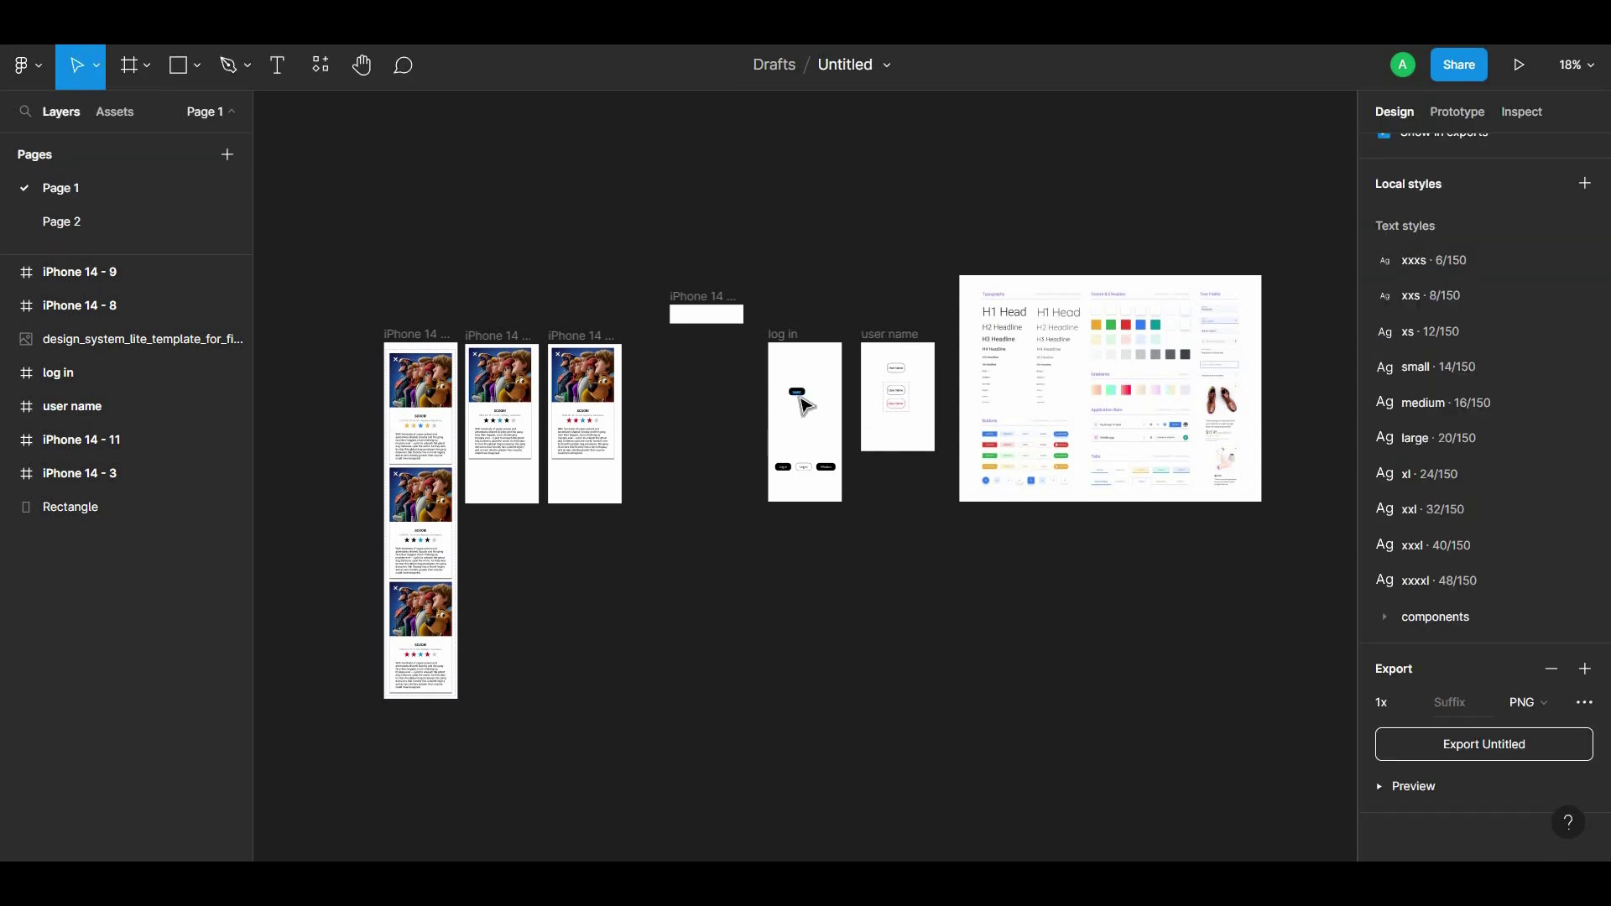
scroll(812, 413, "up", 2)
scroll(812, 414, "up", 3)
scroll(812, 414, "up", 2)
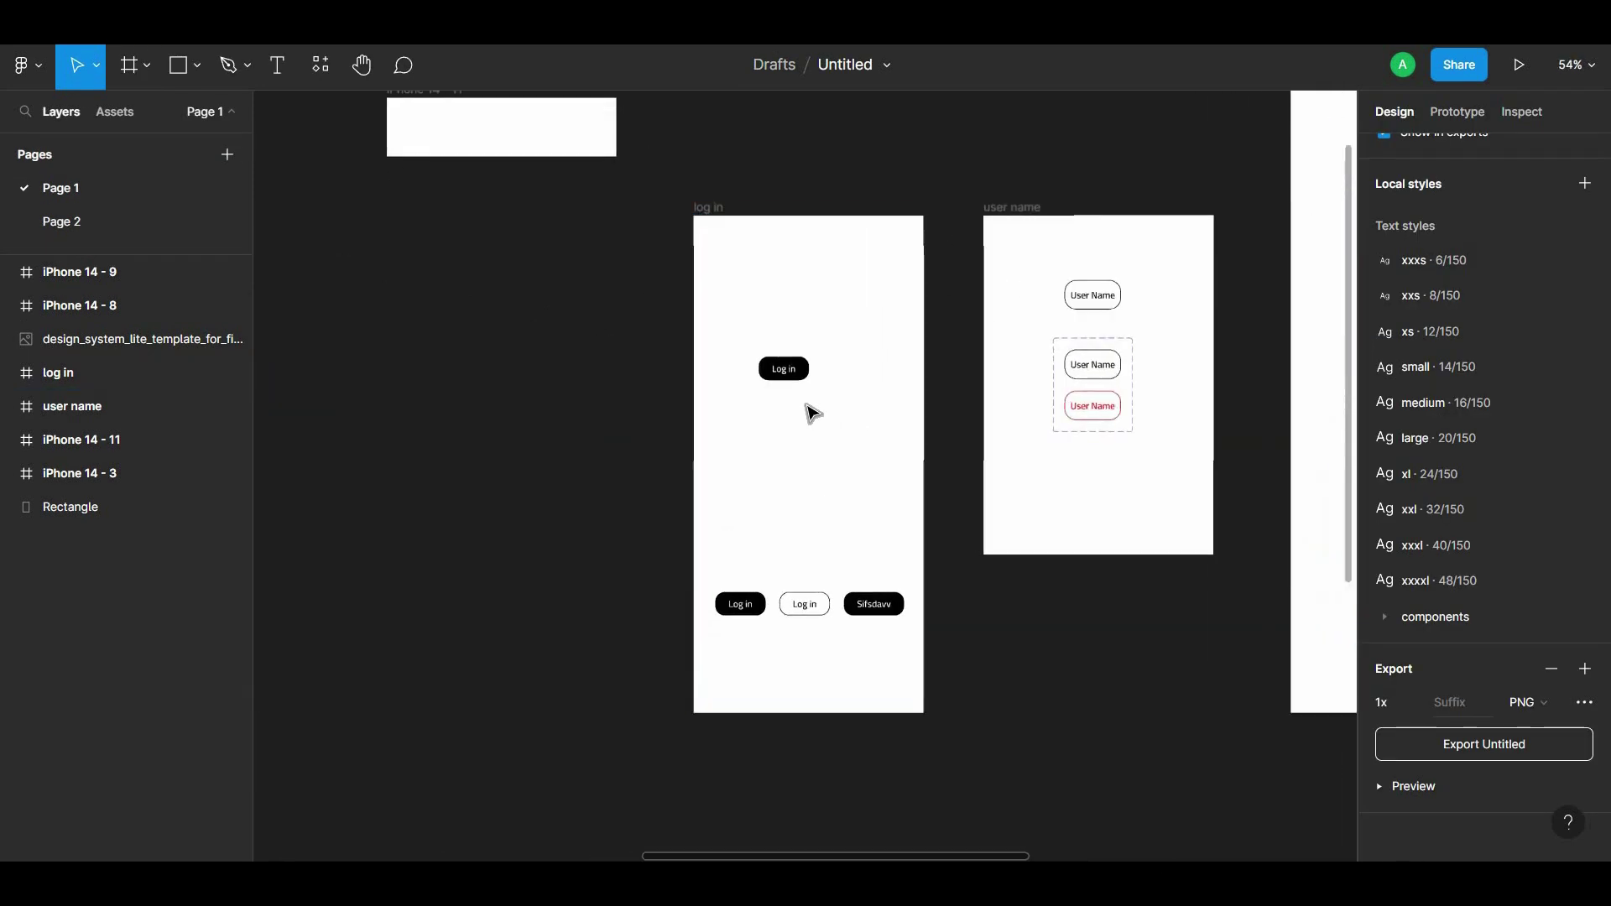
scroll(810, 414, "up", 3)
scroll(781, 378, "up", 3)
Step: Copy the Log in button's styling as CSS
left_click(763, 339)
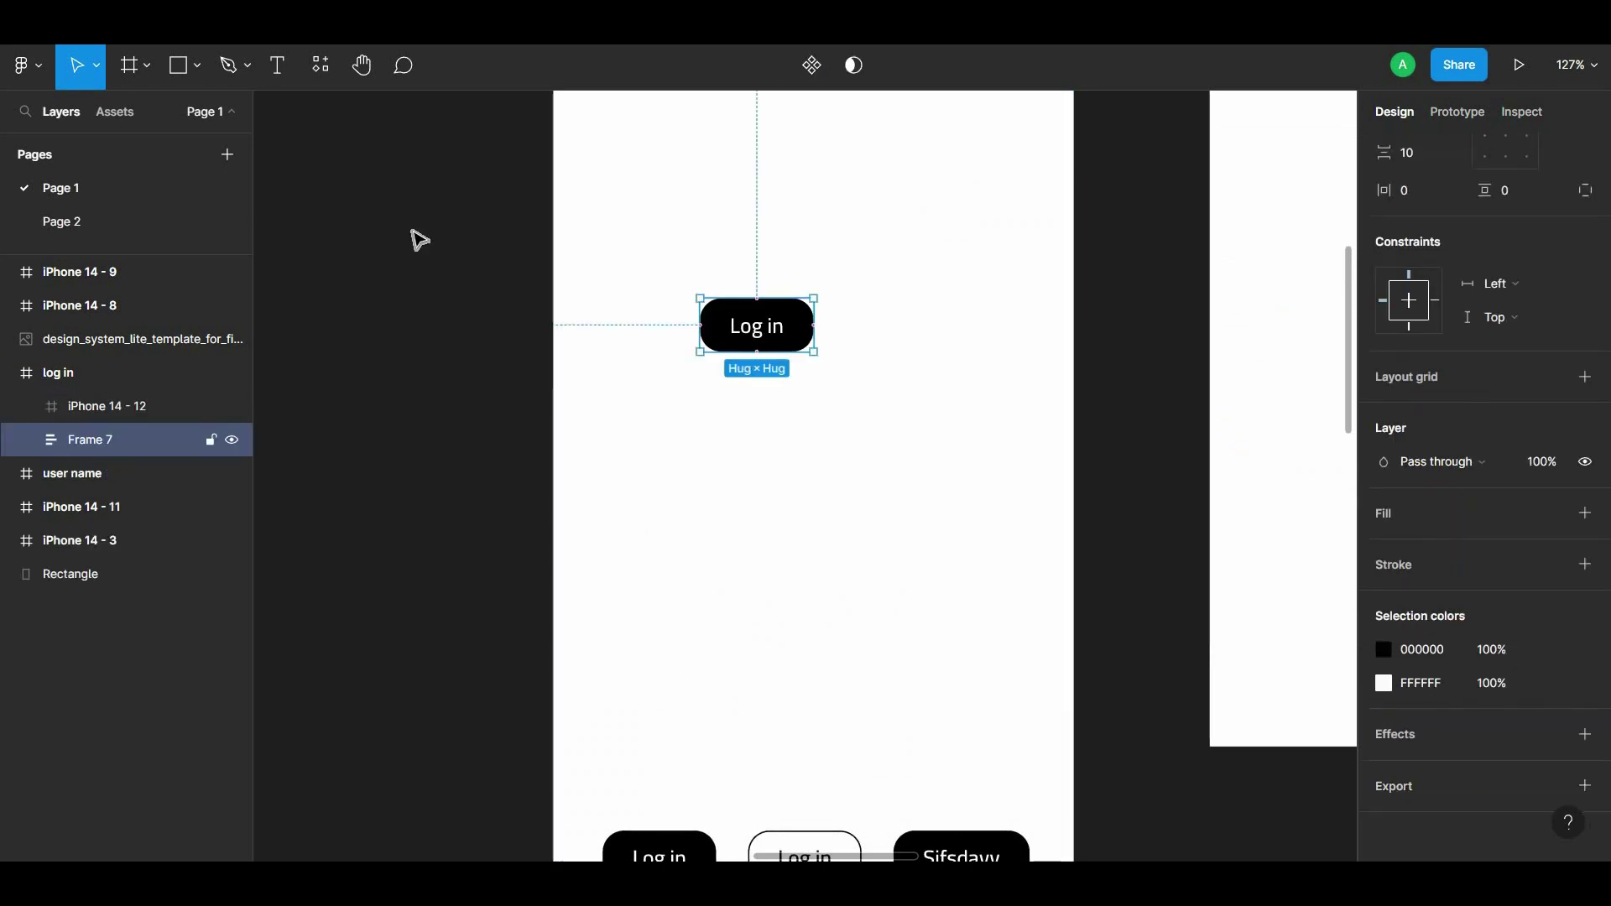
left_click(17, 68)
mouse_move(363, 253)
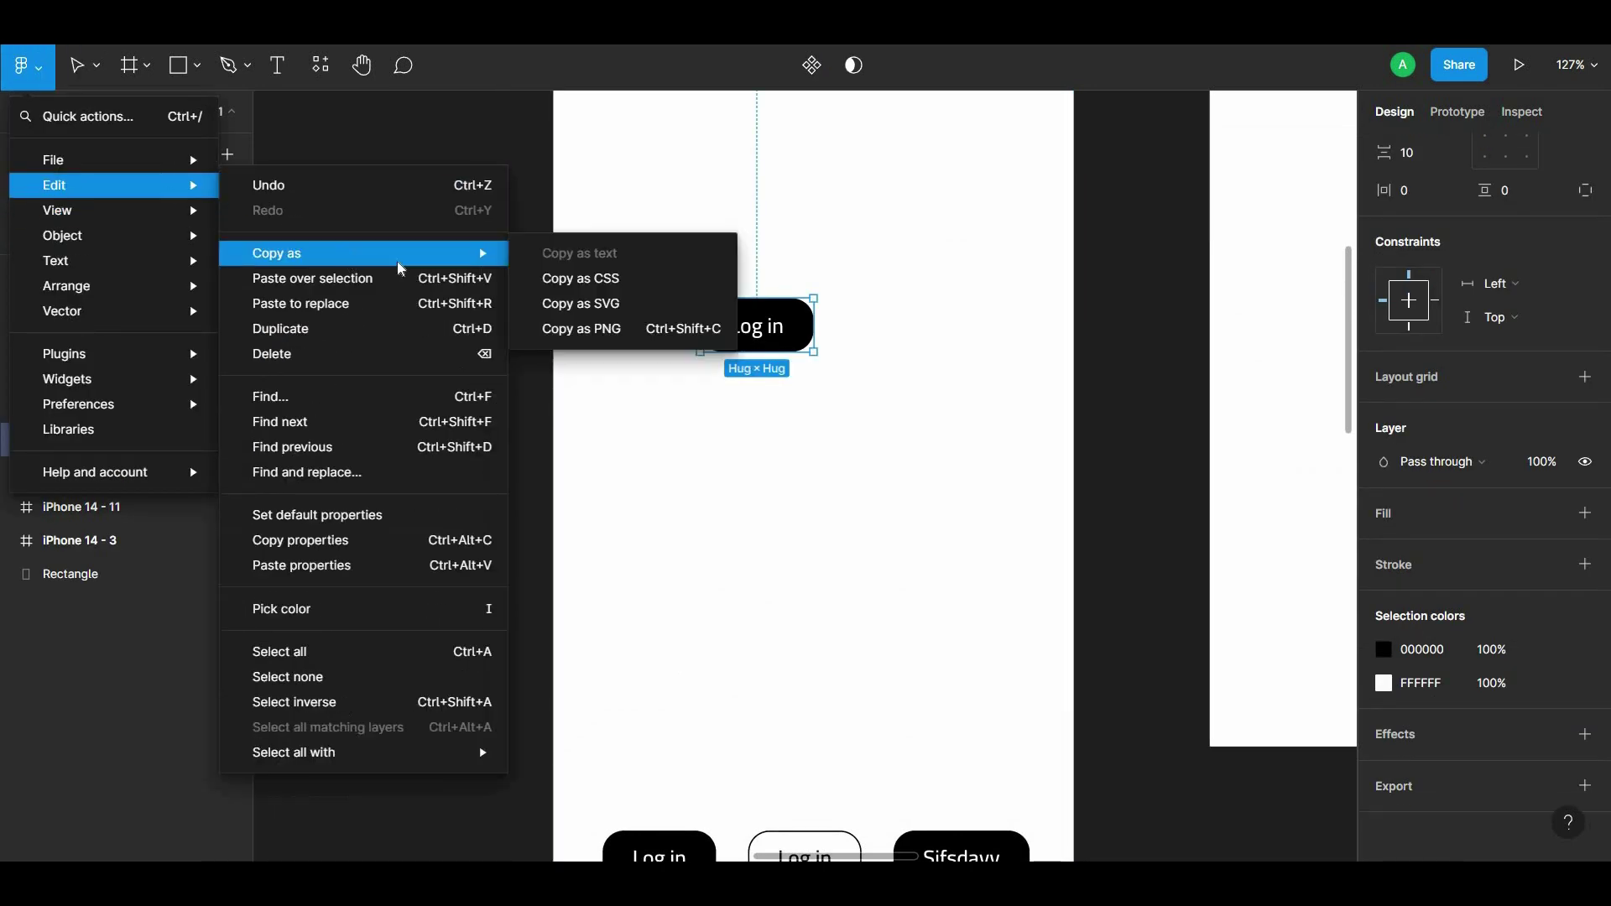
left_click(605, 279)
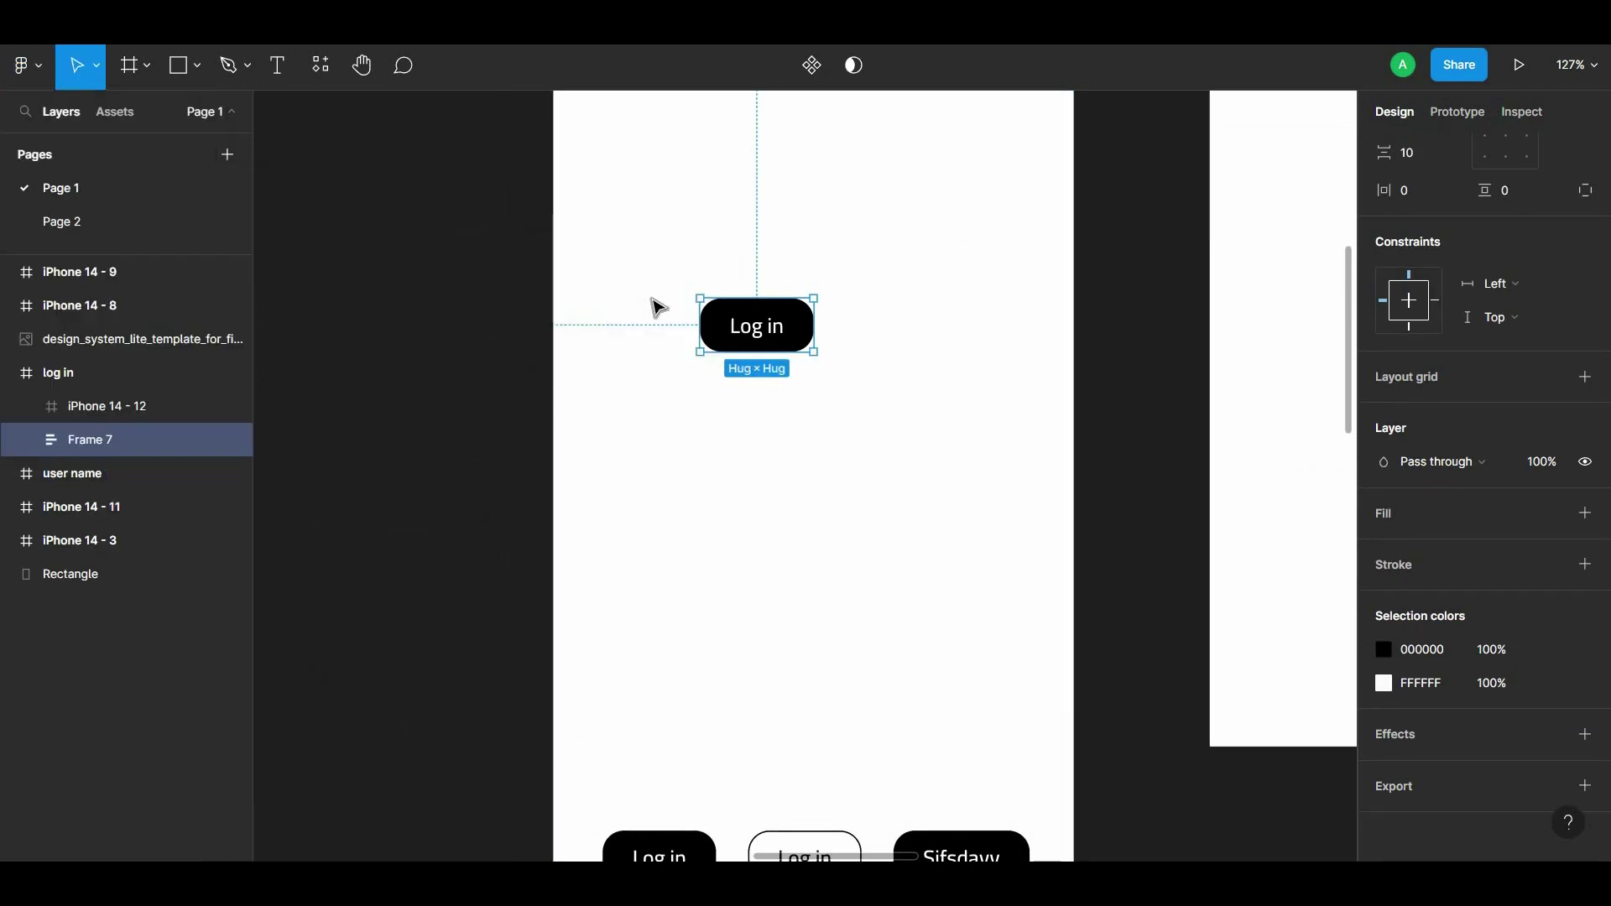
scroll(739, 319, "up", 1)
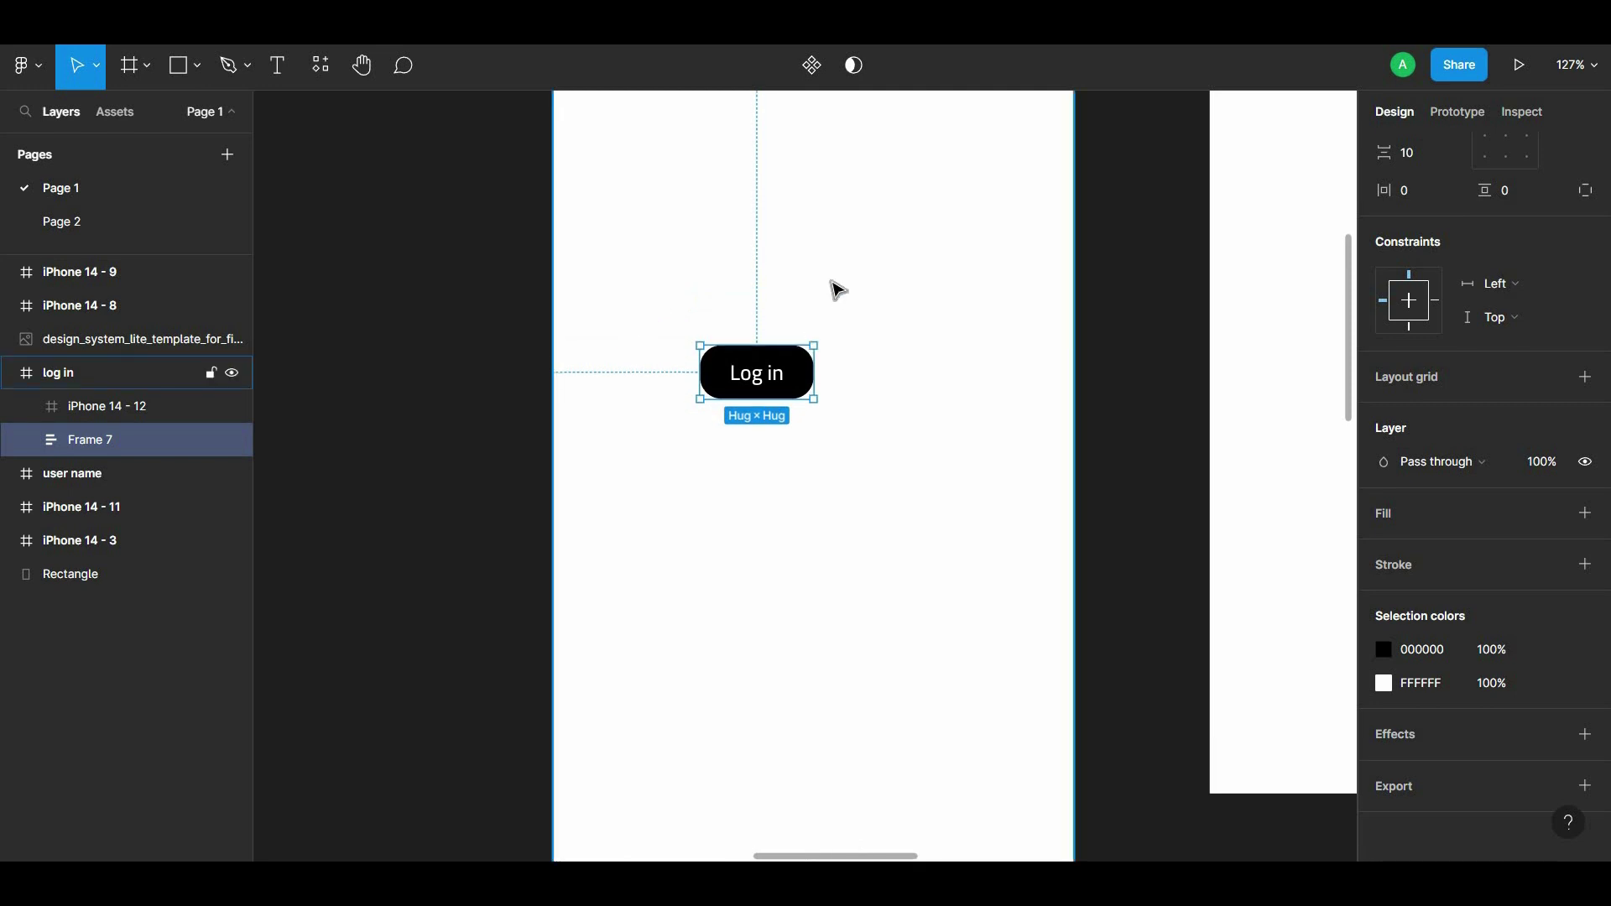
scroll(835, 288, "down", 3)
scroll(803, 281, "down", 3)
scroll(662, 228, "down", 2)
scroll(691, 573, "up", 3)
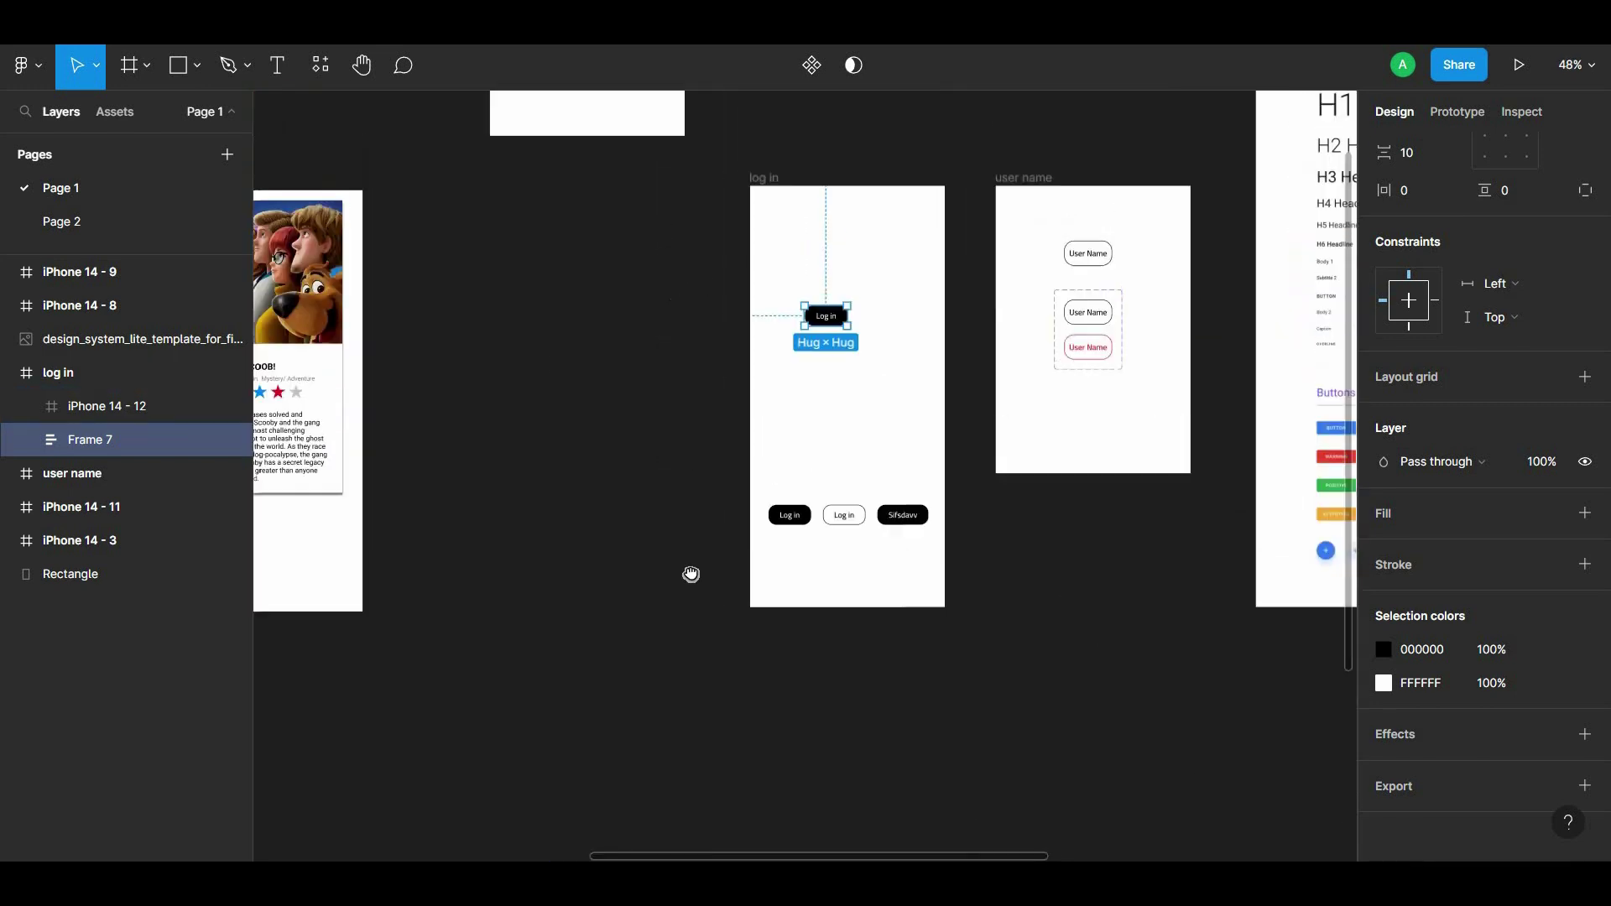
scroll(727, 533, "up", 2)
Step: Paste the copied CSS, undo it, reset zoom to 100%, and reselect the Log in button
key("ctrl+v")
key("ctrl+z")
key("shift+0")
left_click(880, 740)
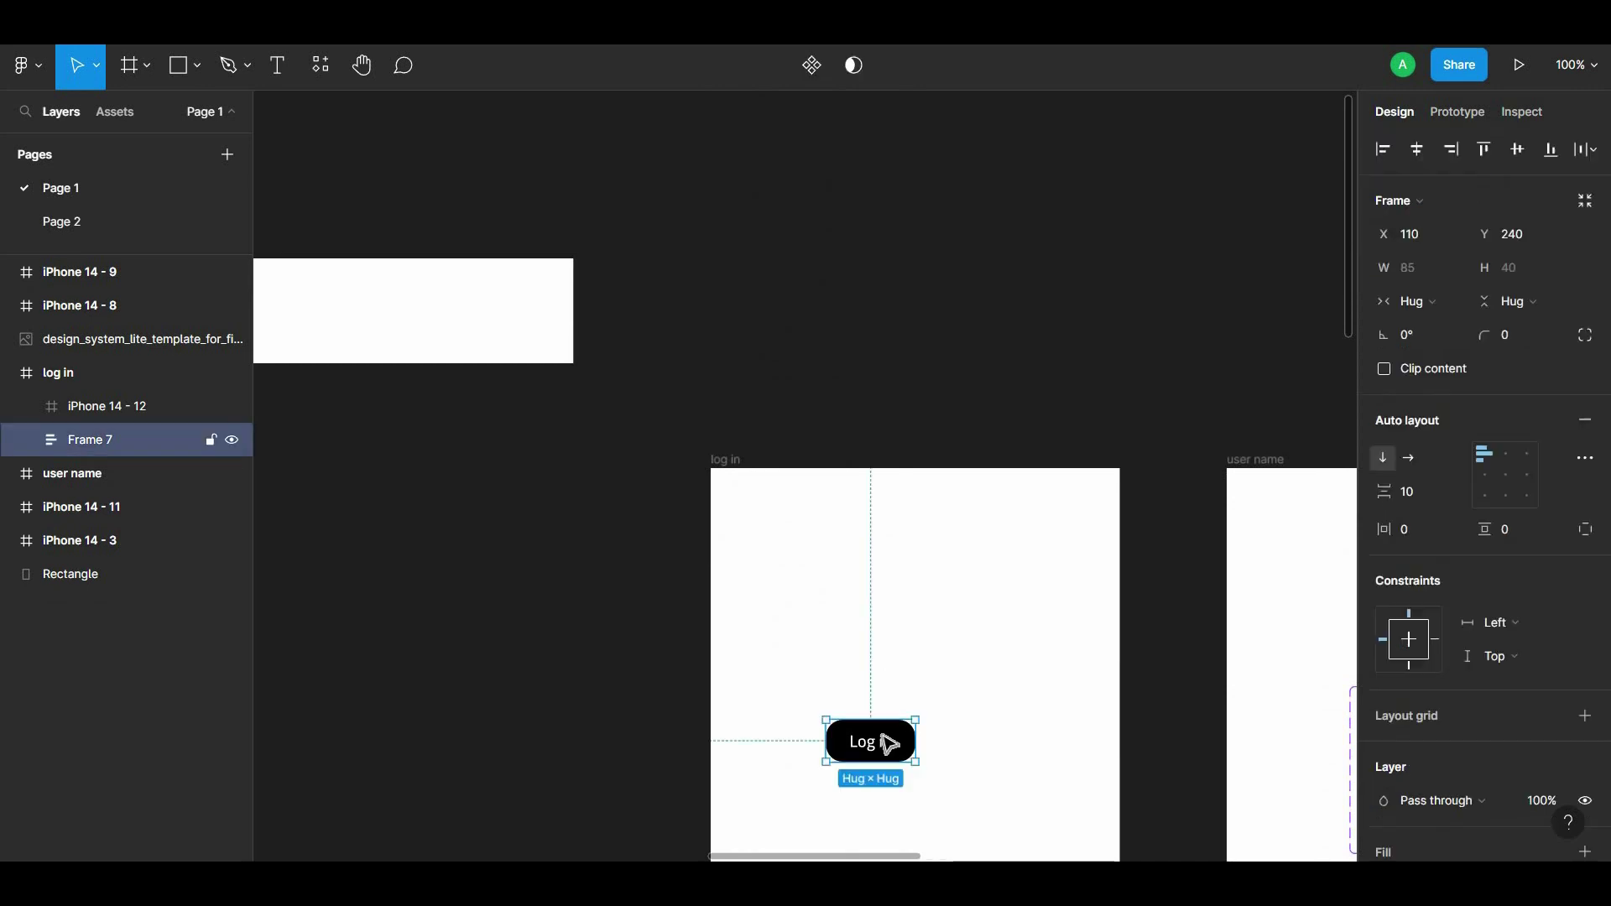
Step: Paste a trial copy of the Log in button into iPhone 14 - 11, then delete it
left_click(403, 289)
key("ctrl+v")
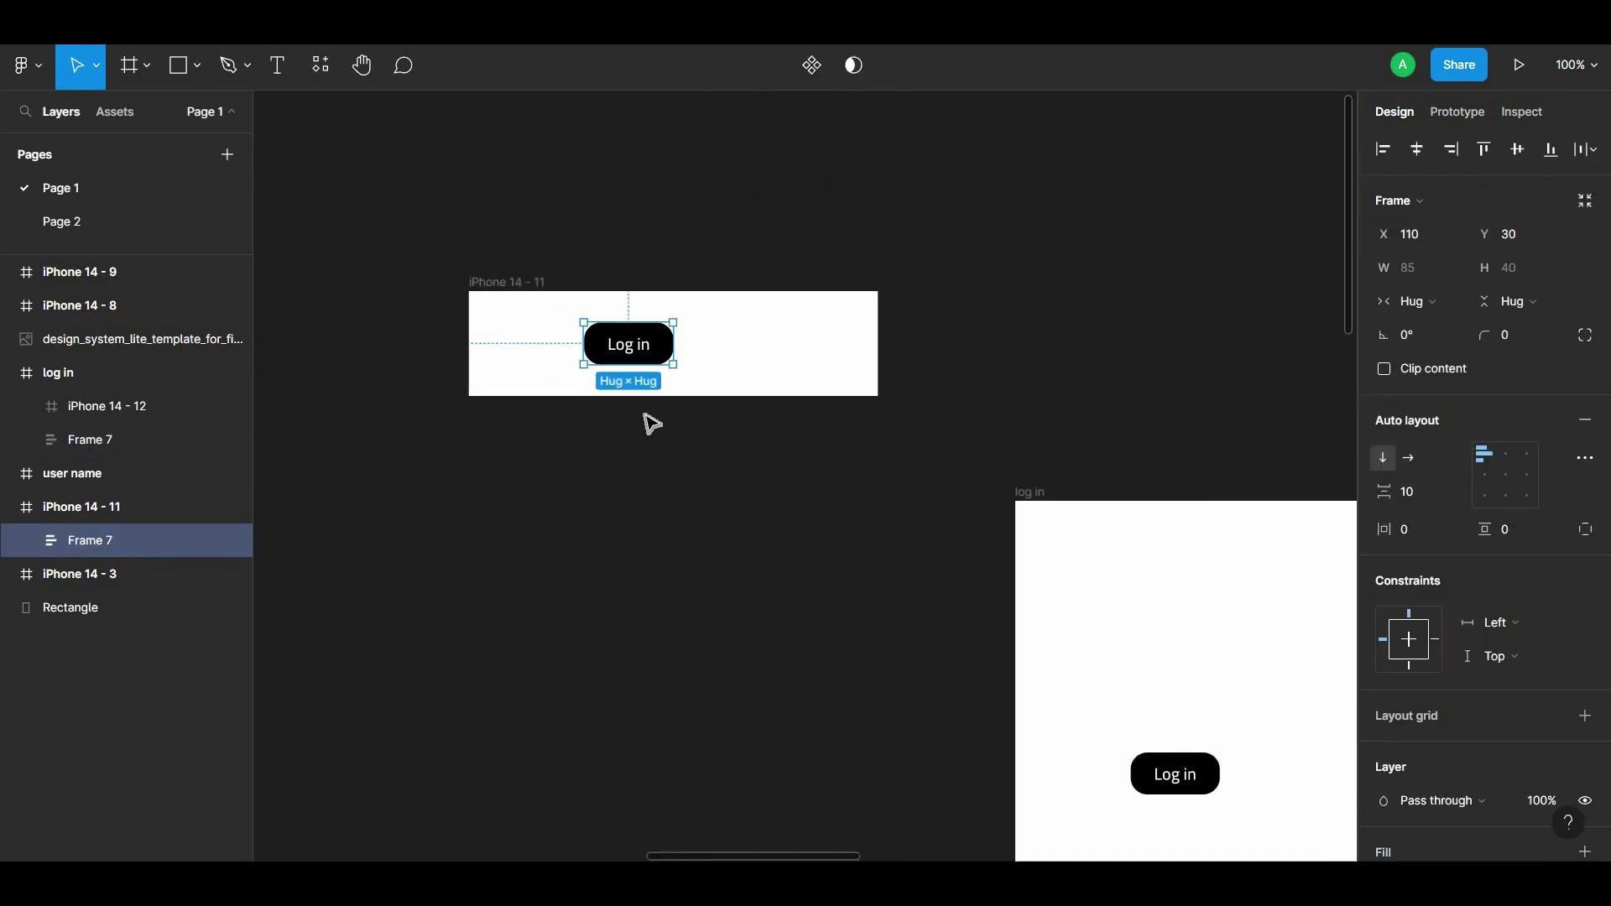
left_click_drag(622, 349, 647, 355)
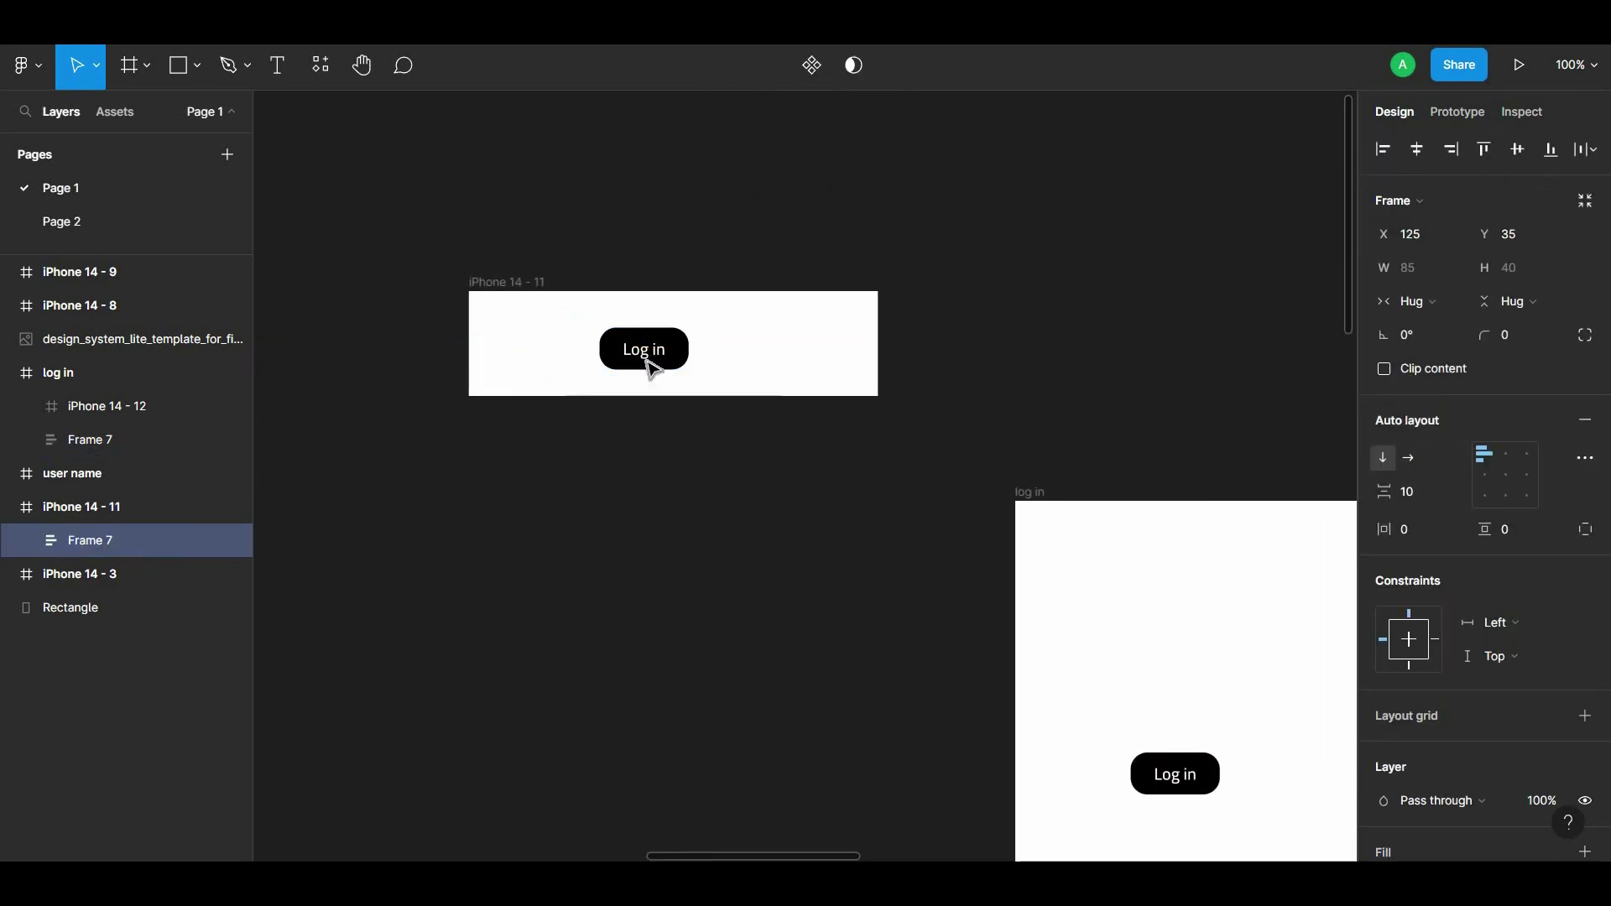
key("Delete")
left_click(1164, 777)
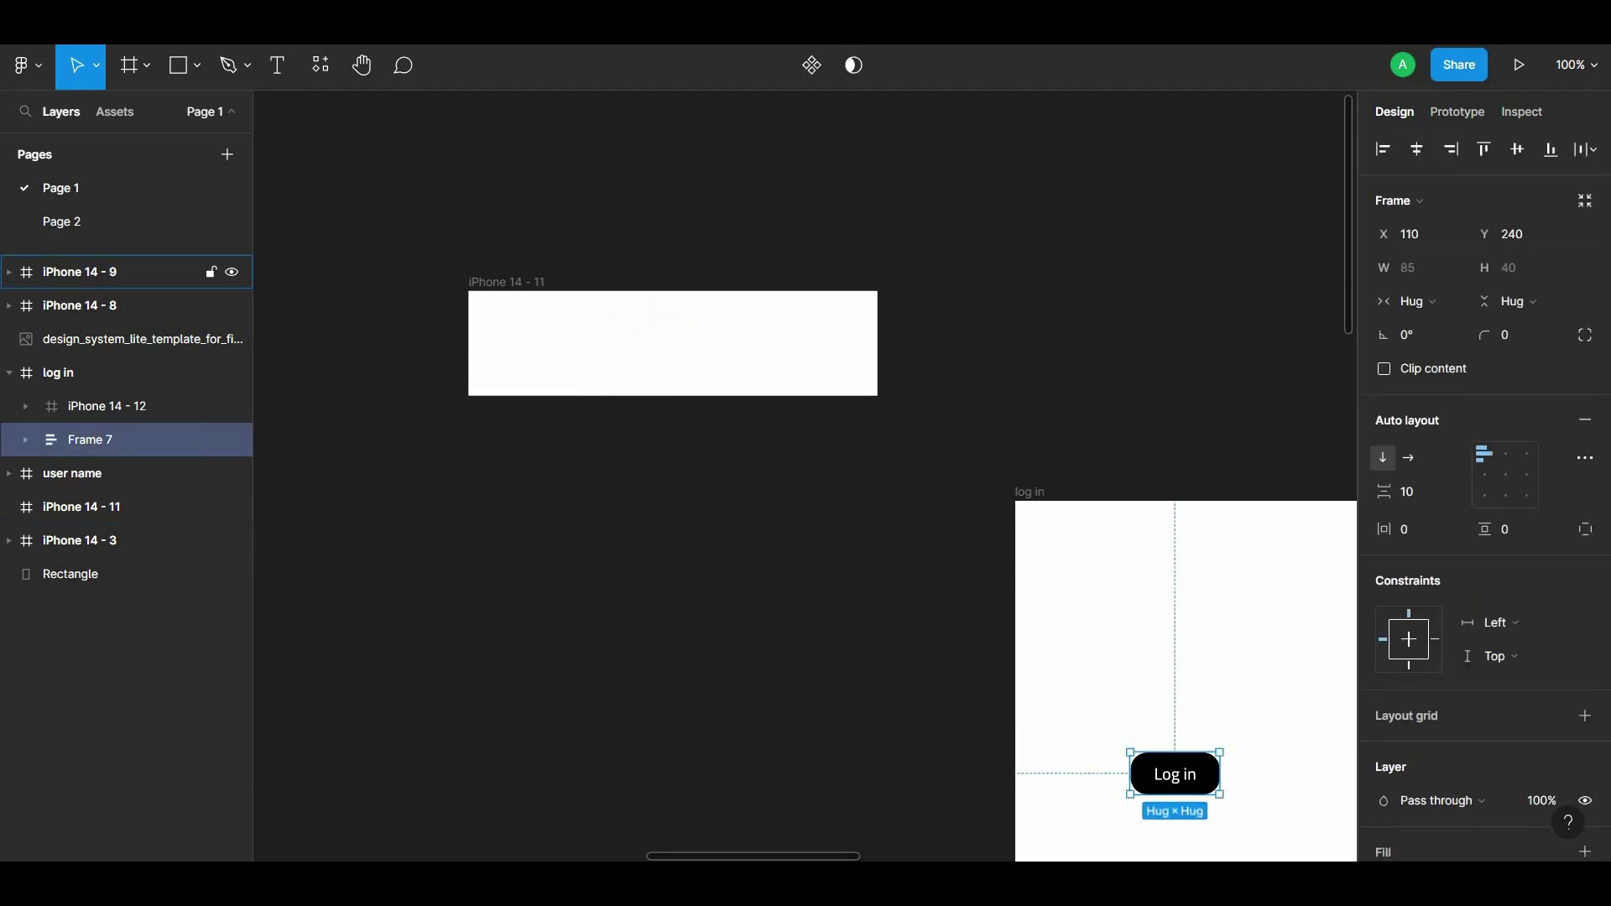
left_click(25, 64)
mouse_move(277, 253)
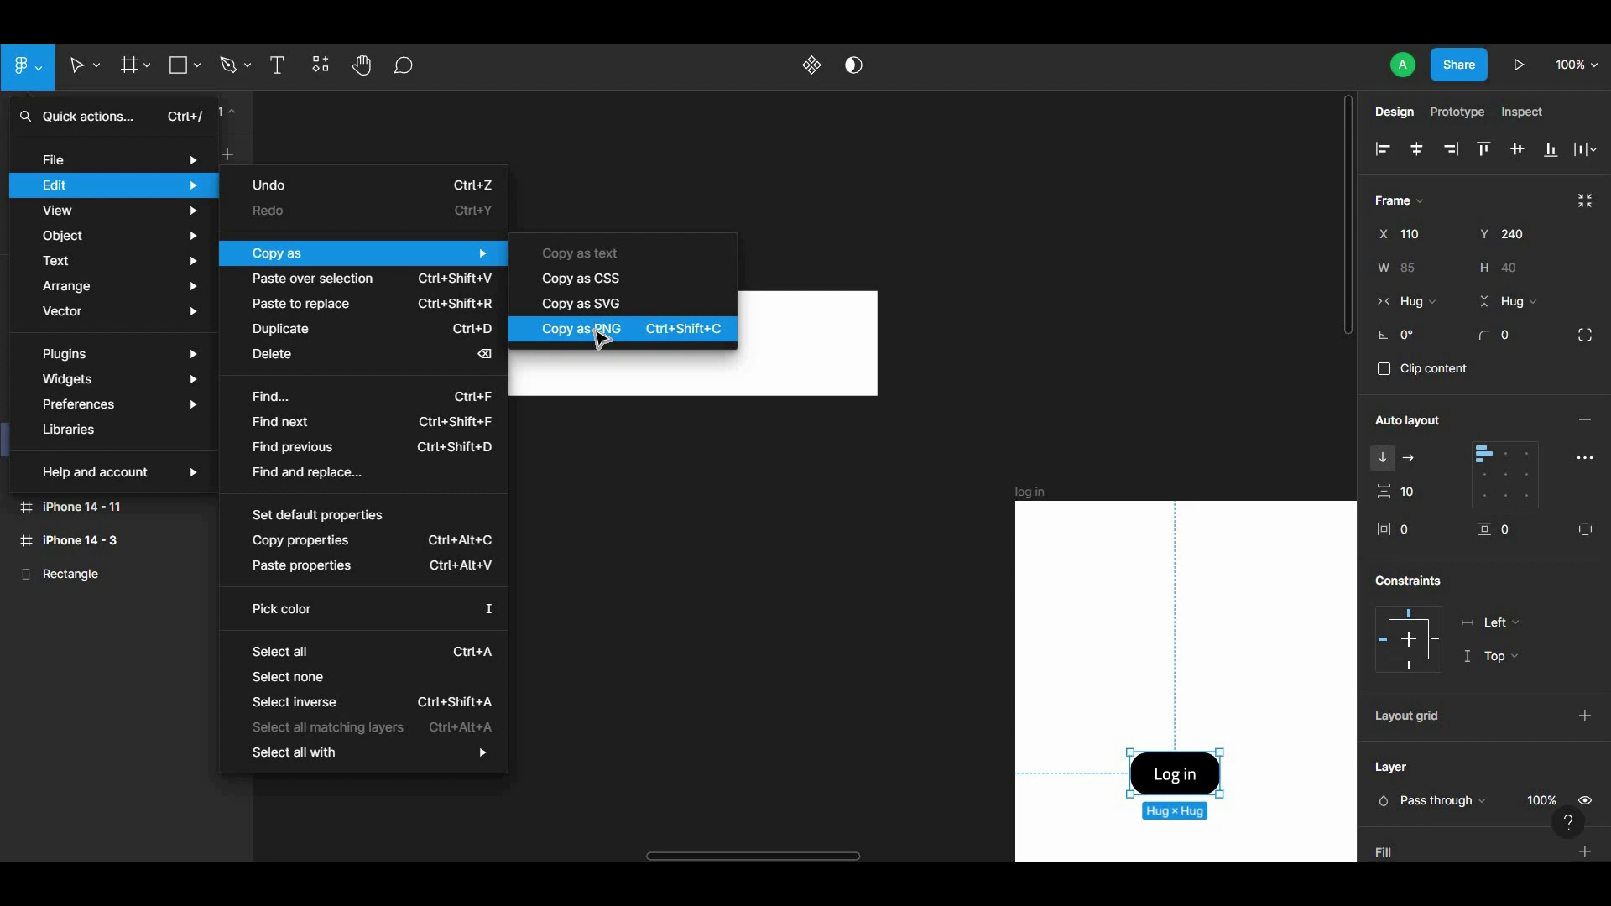
Step: Copy the Log in button as PNG and paste it into the iPhone 14 - 11 frame
left_click(601, 336)
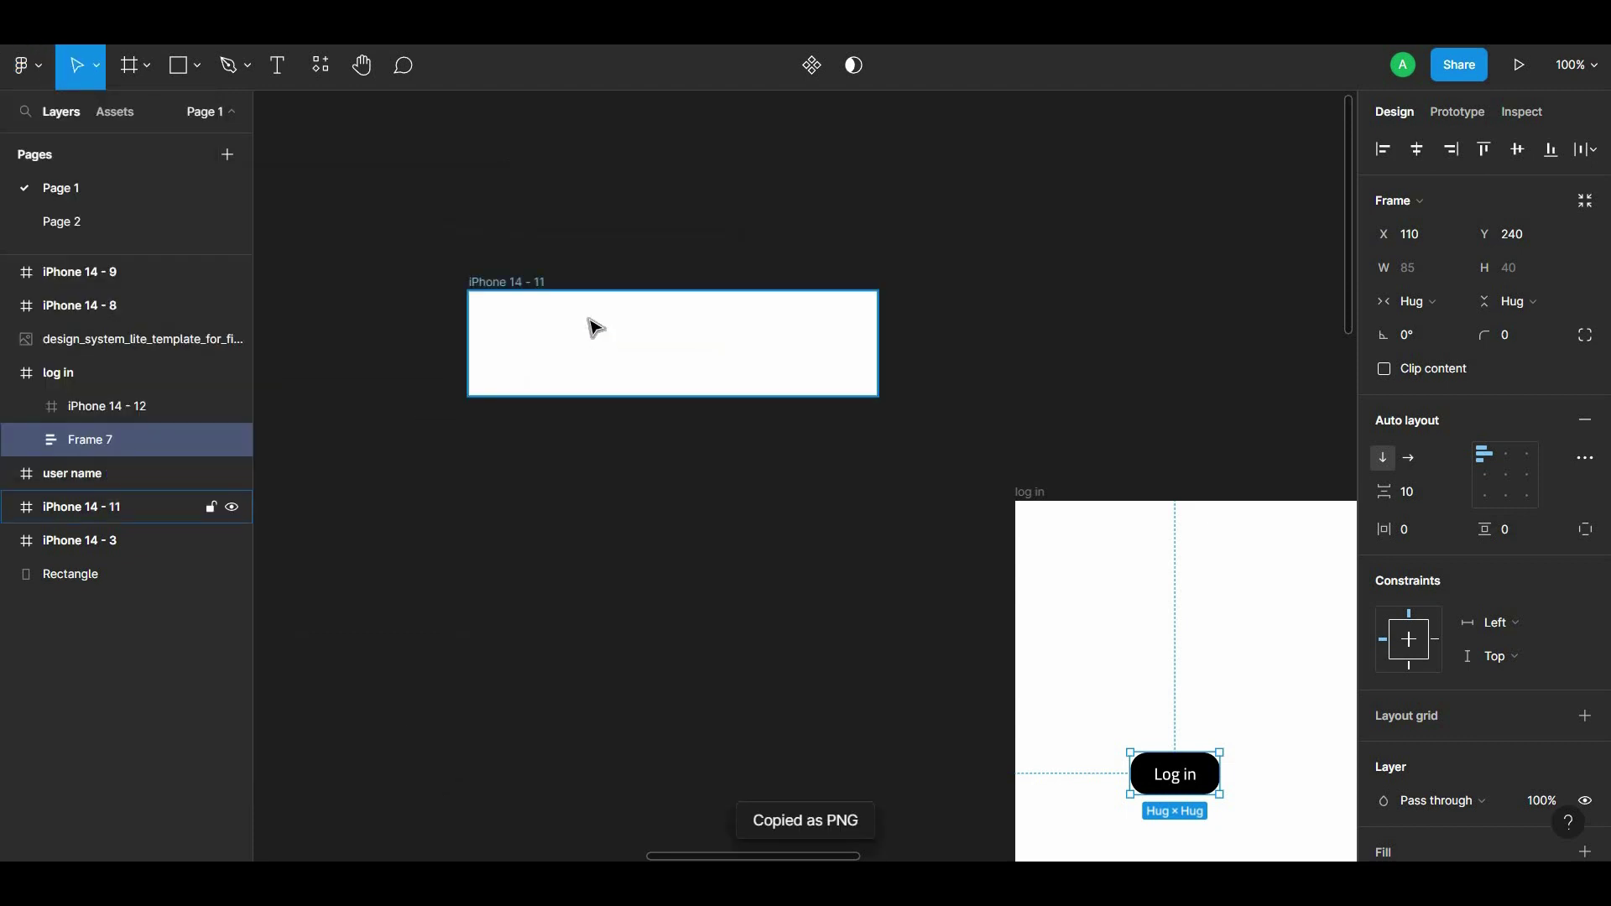
left_click(529, 290)
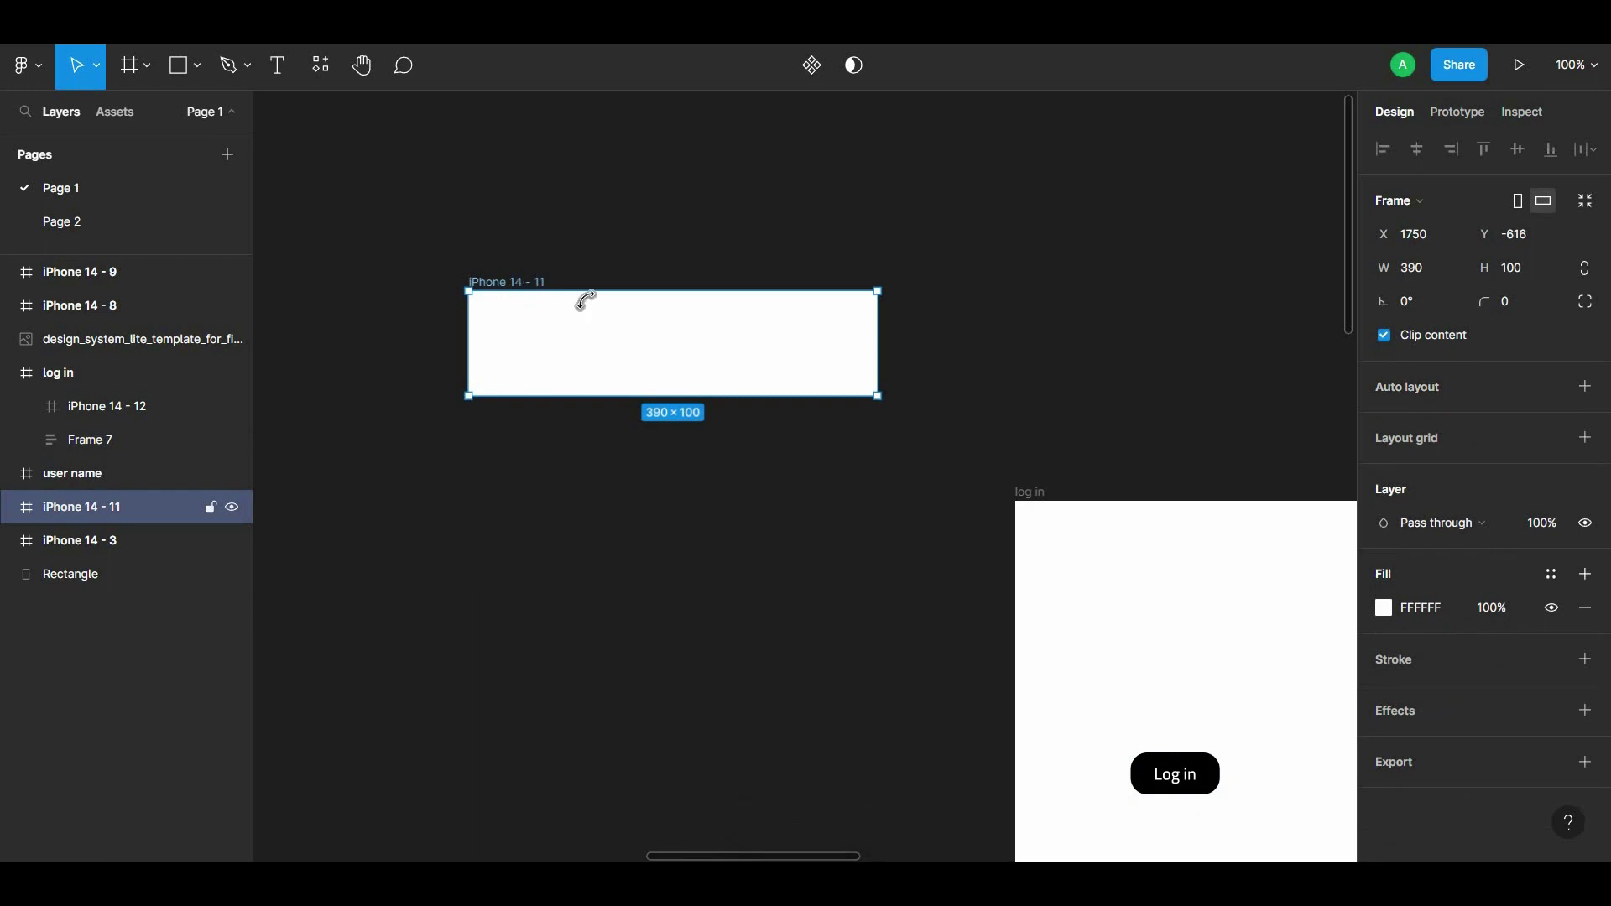
key("ctrl+v")
Step: Zoom in on the pasted PNG to inspect its pixels, then zoom back out
scroll(683, 351, "up", 3)
scroll(683, 351, "up", 3)
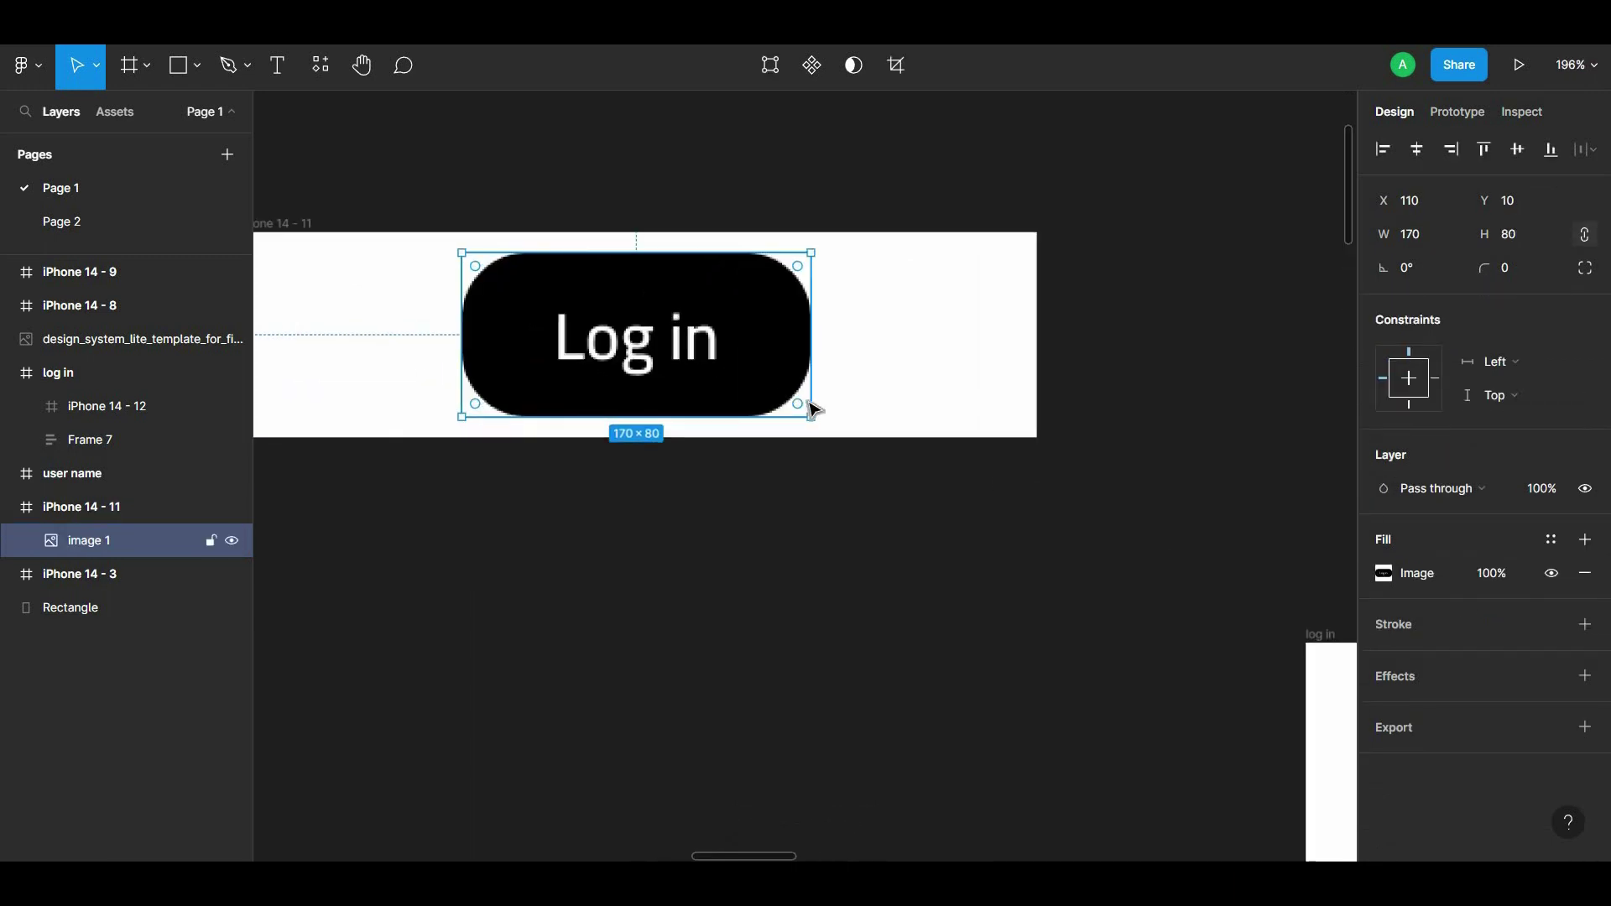
scroll(686, 348, "up", 3)
scroll(619, 360, "up", 3)
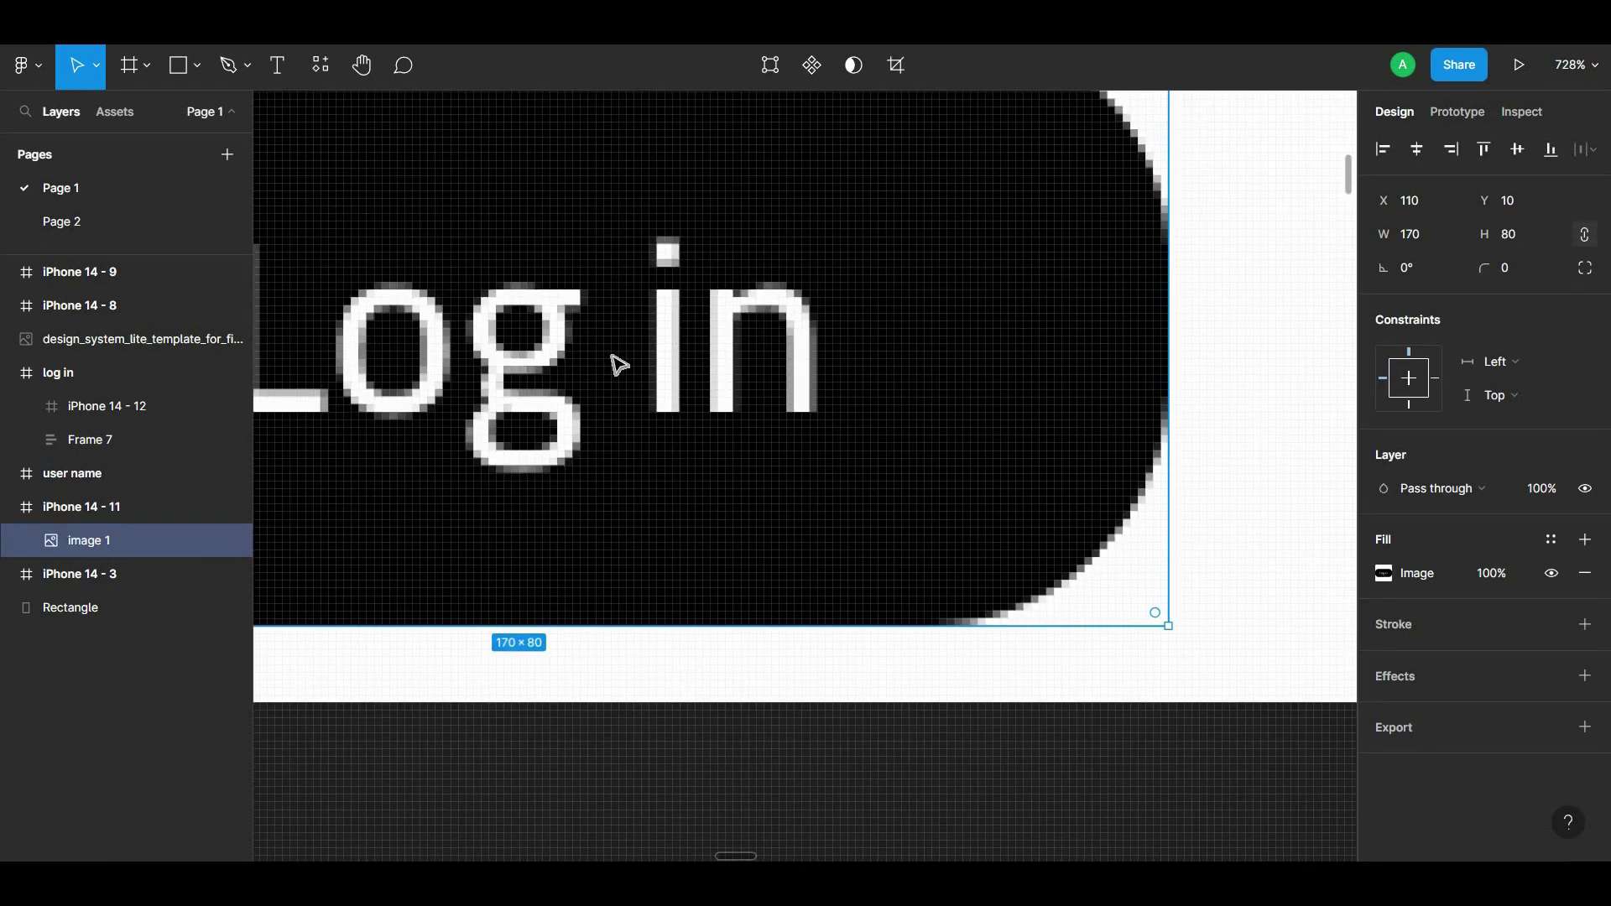
scroll(842, 503, "up", 1)
scroll(703, 458, "up", 2)
scroll(703, 457, "up", 1)
scroll(704, 457, "up", 2)
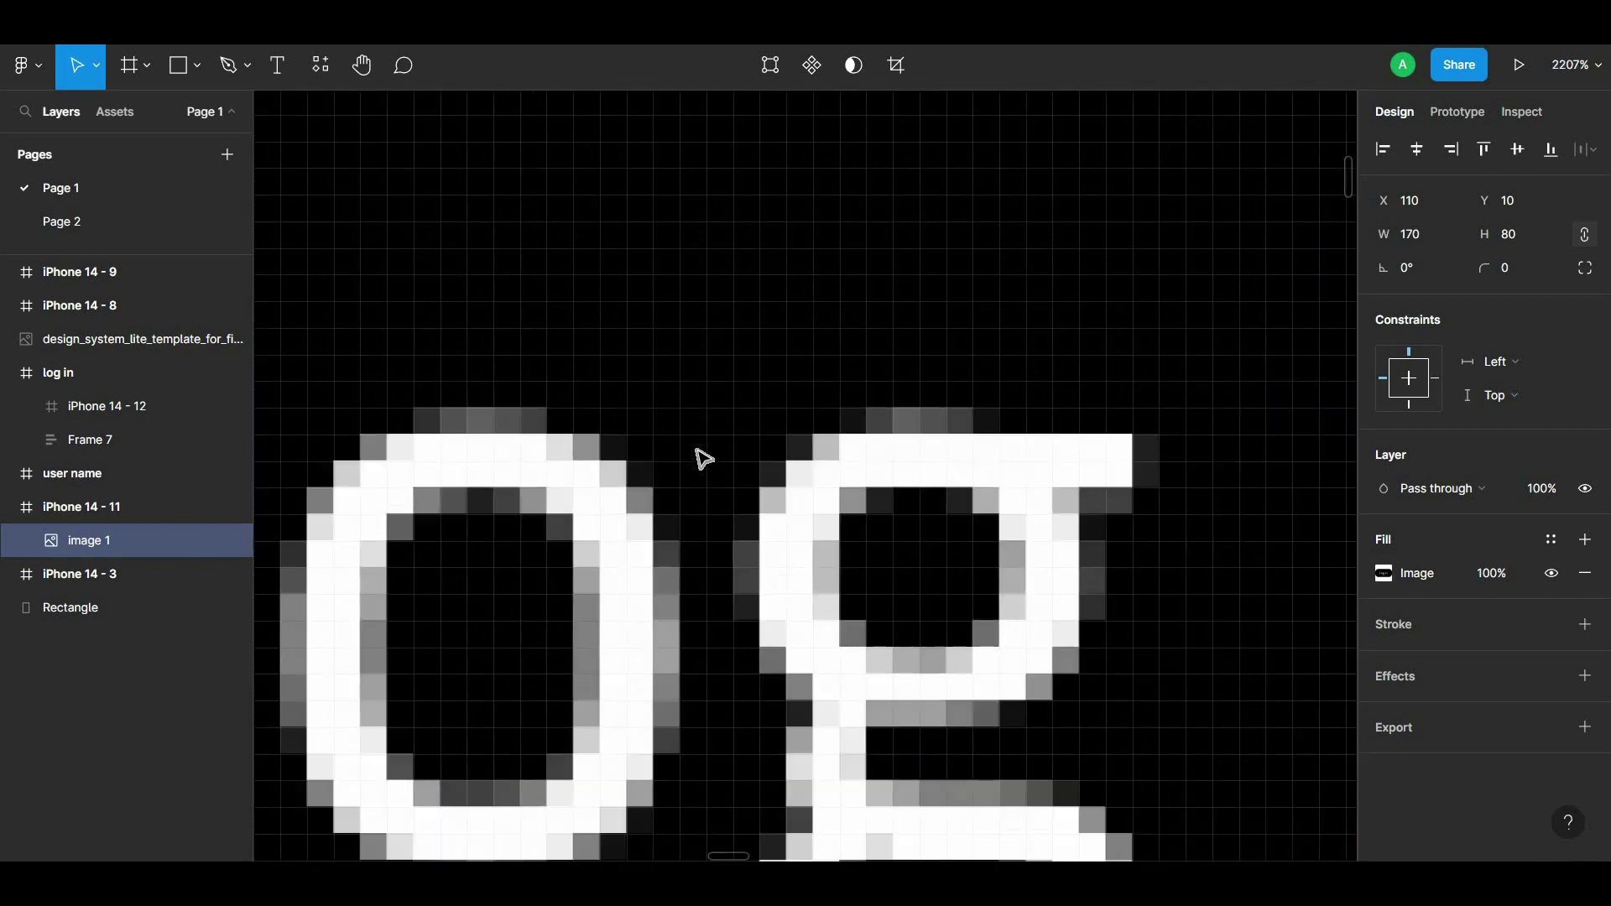
scroll(703, 458, "up", 1)
scroll(703, 458, "up", 1)
scroll(703, 457, "down", 10)
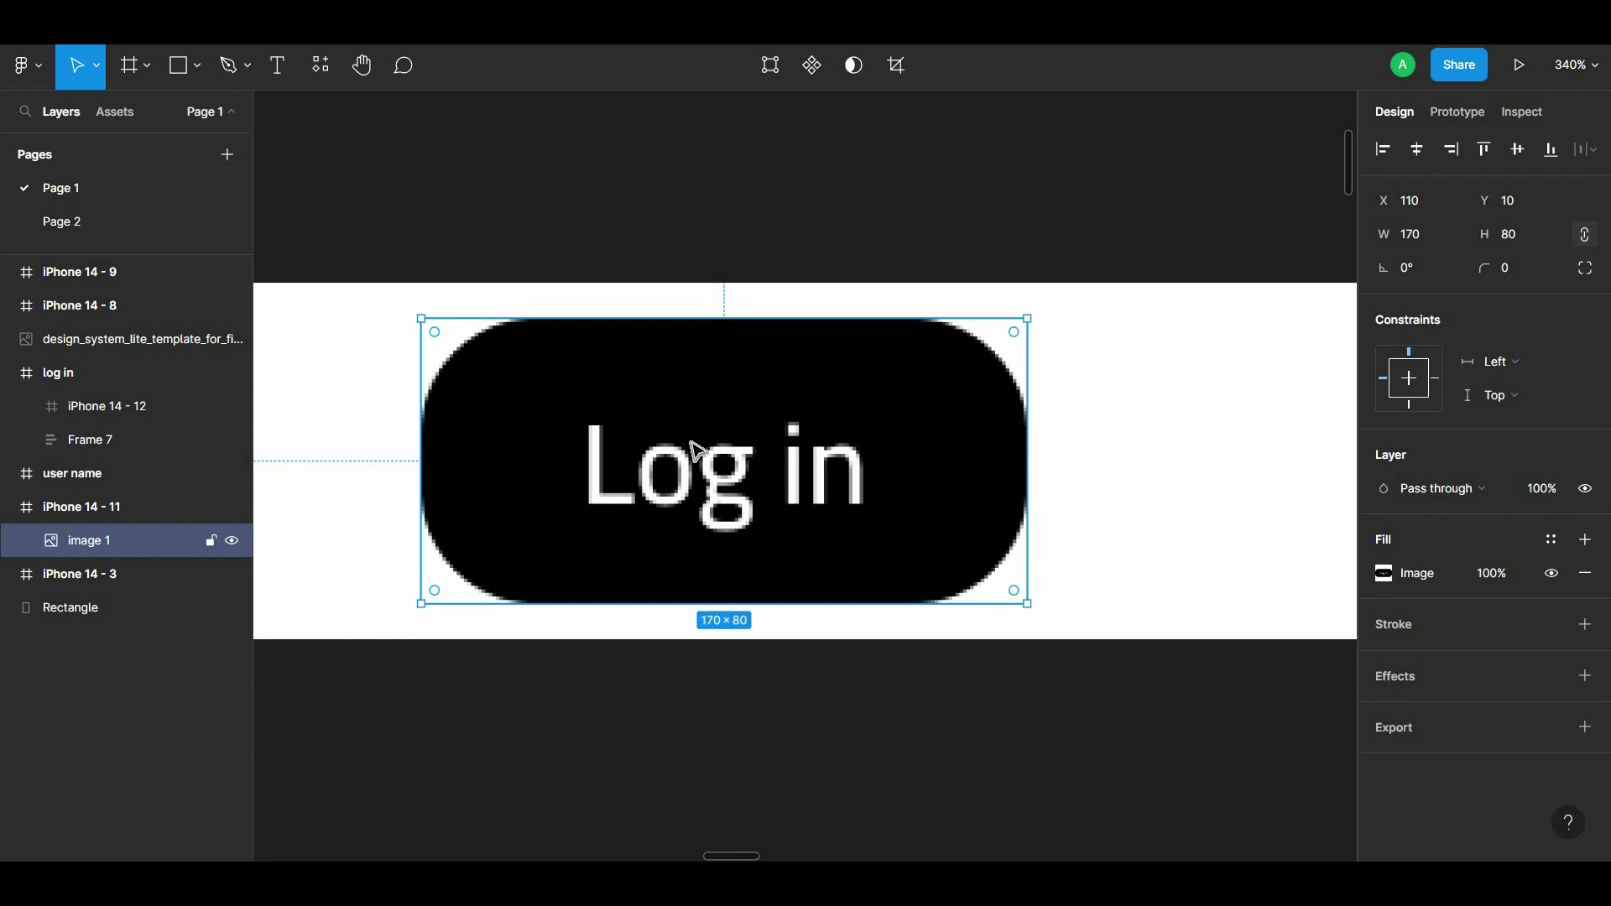
scroll(697, 453, "down", 3)
scroll(693, 453, "down", 3)
scroll(711, 528, "down", 4)
Step: Drag the Log in image's Exposure slider fully right, then deselect it and pan the canvas
key("Escape")
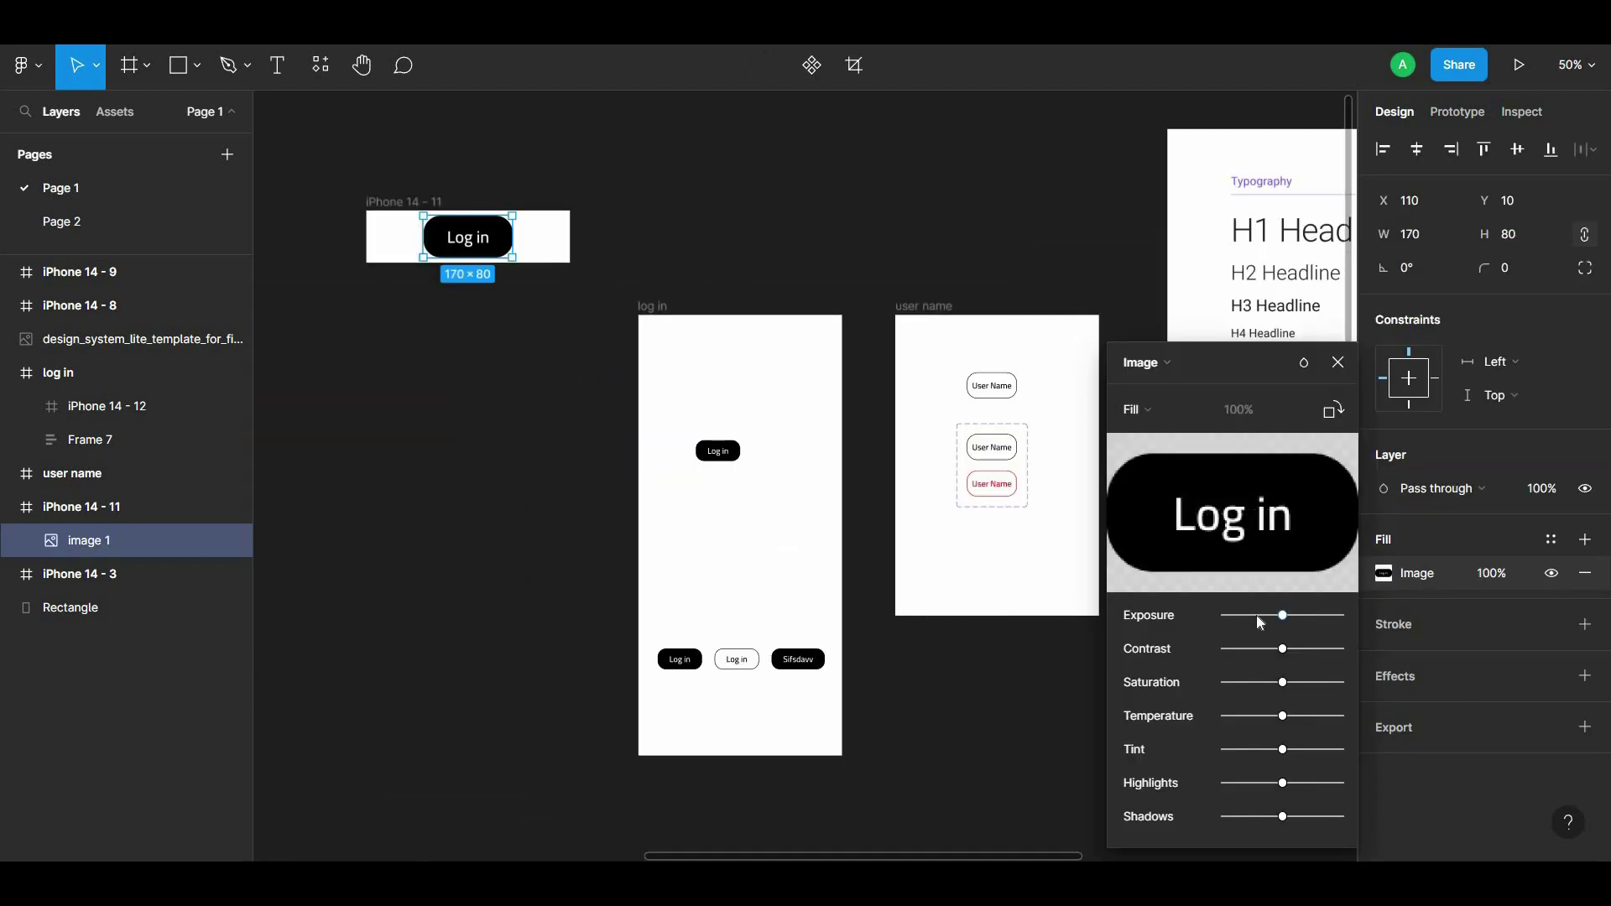
mouse_move(1259, 616)
left_mouse_down()
mouse_move(1295, 616)
mouse_move(1226, 616)
mouse_move(1345, 616)
left_mouse_up()
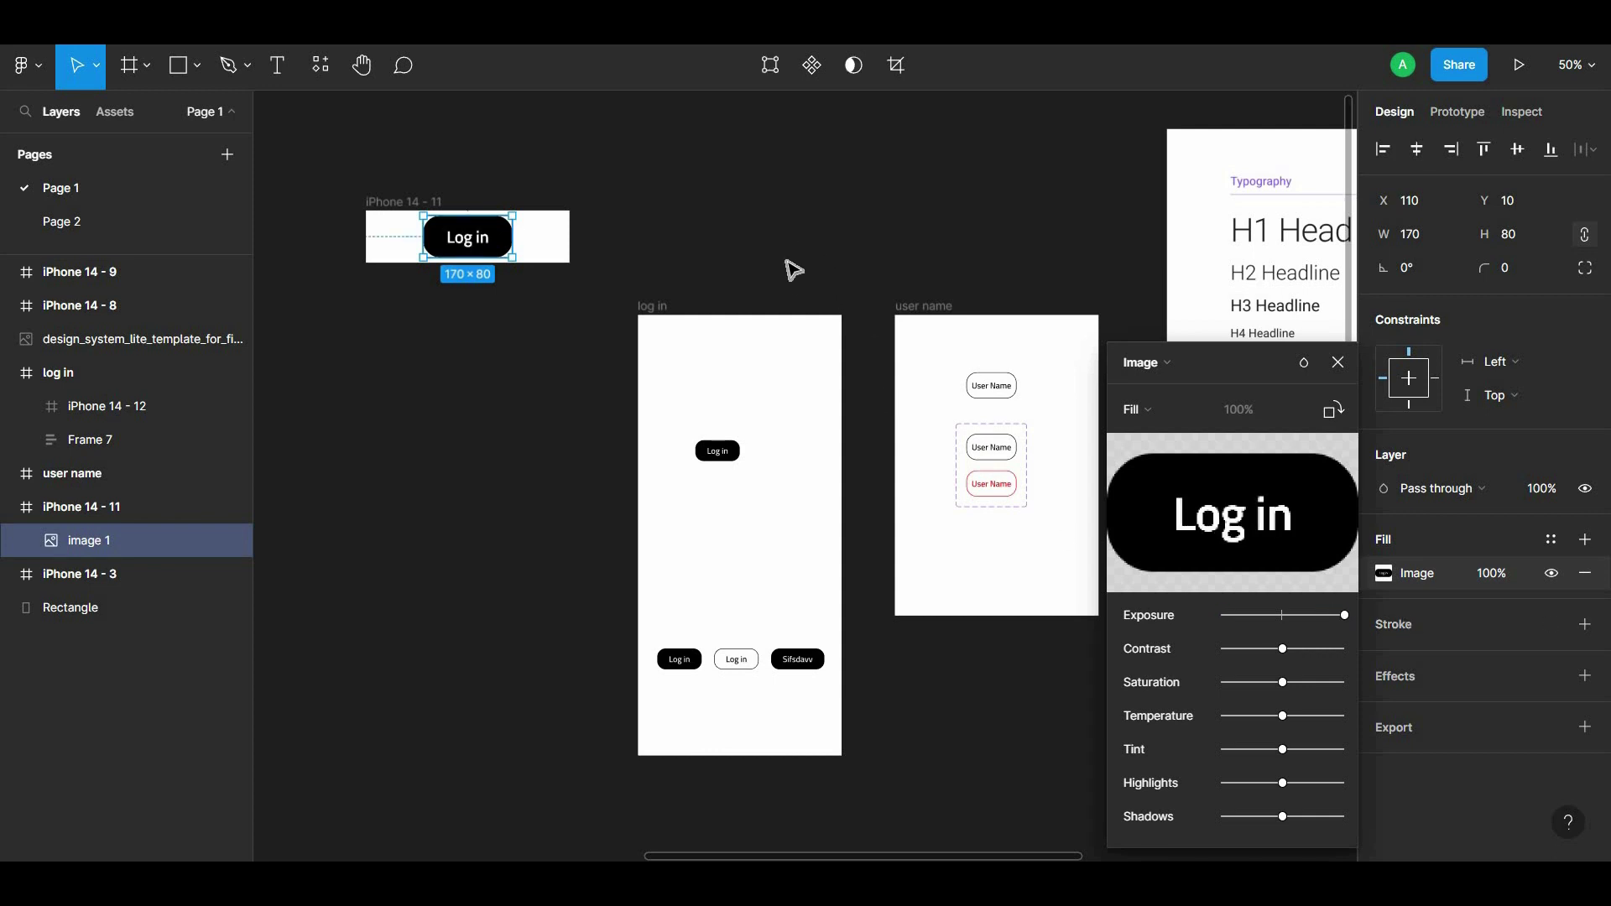
scroll(793, 269, "down", 4)
scroll(798, 277, "up", 2)
left_click(864, 184)
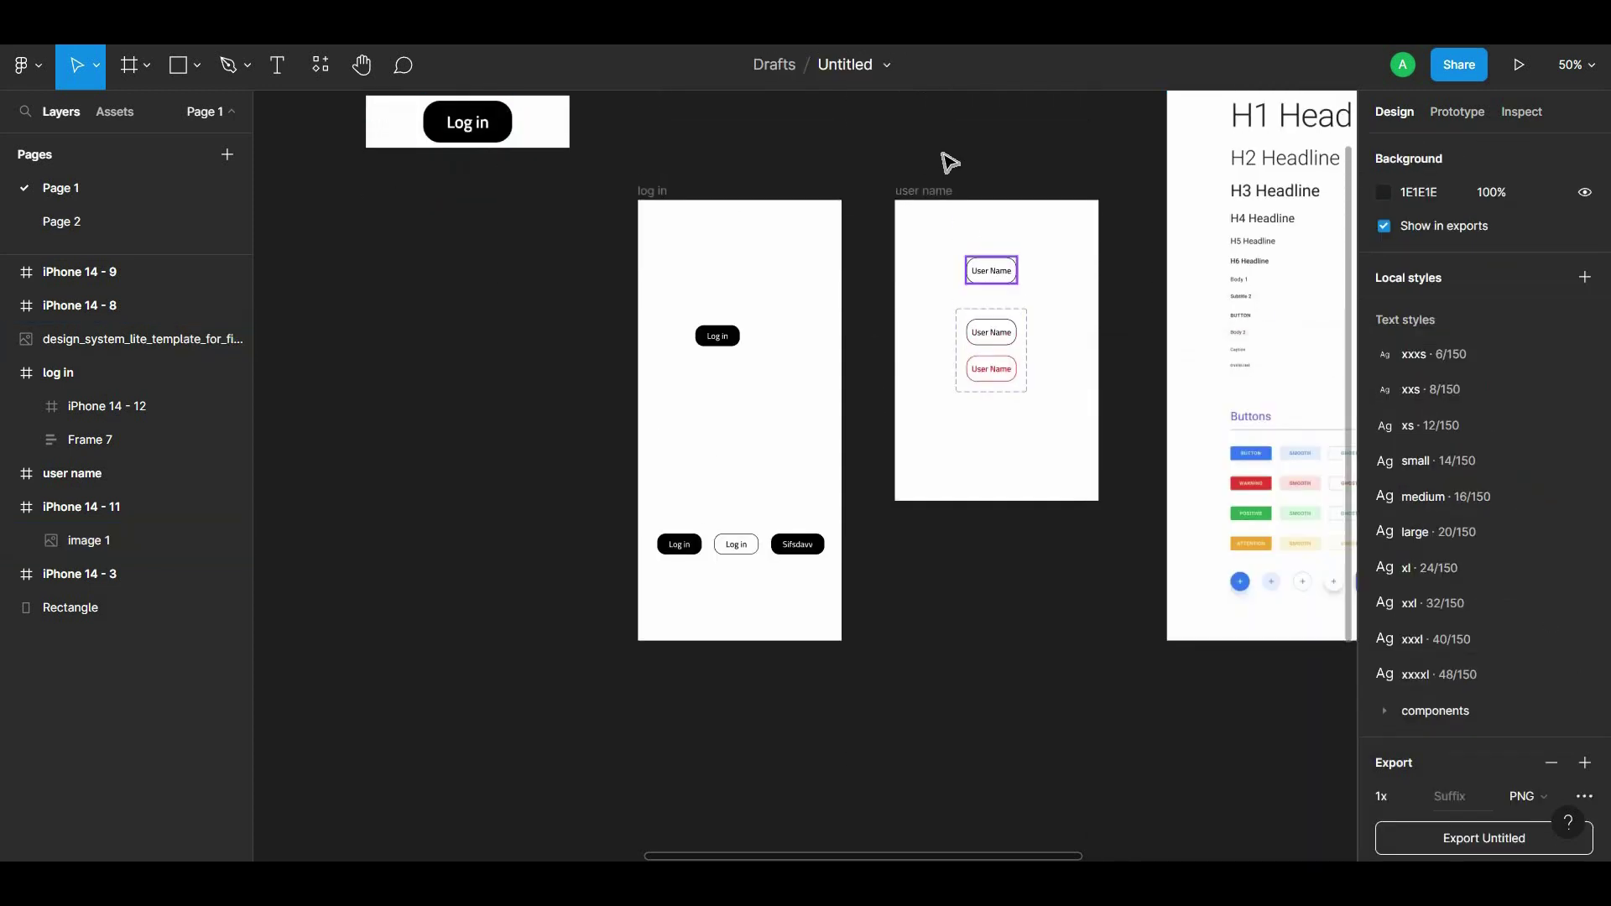
left_click_drag(929, 209, 846, 220)
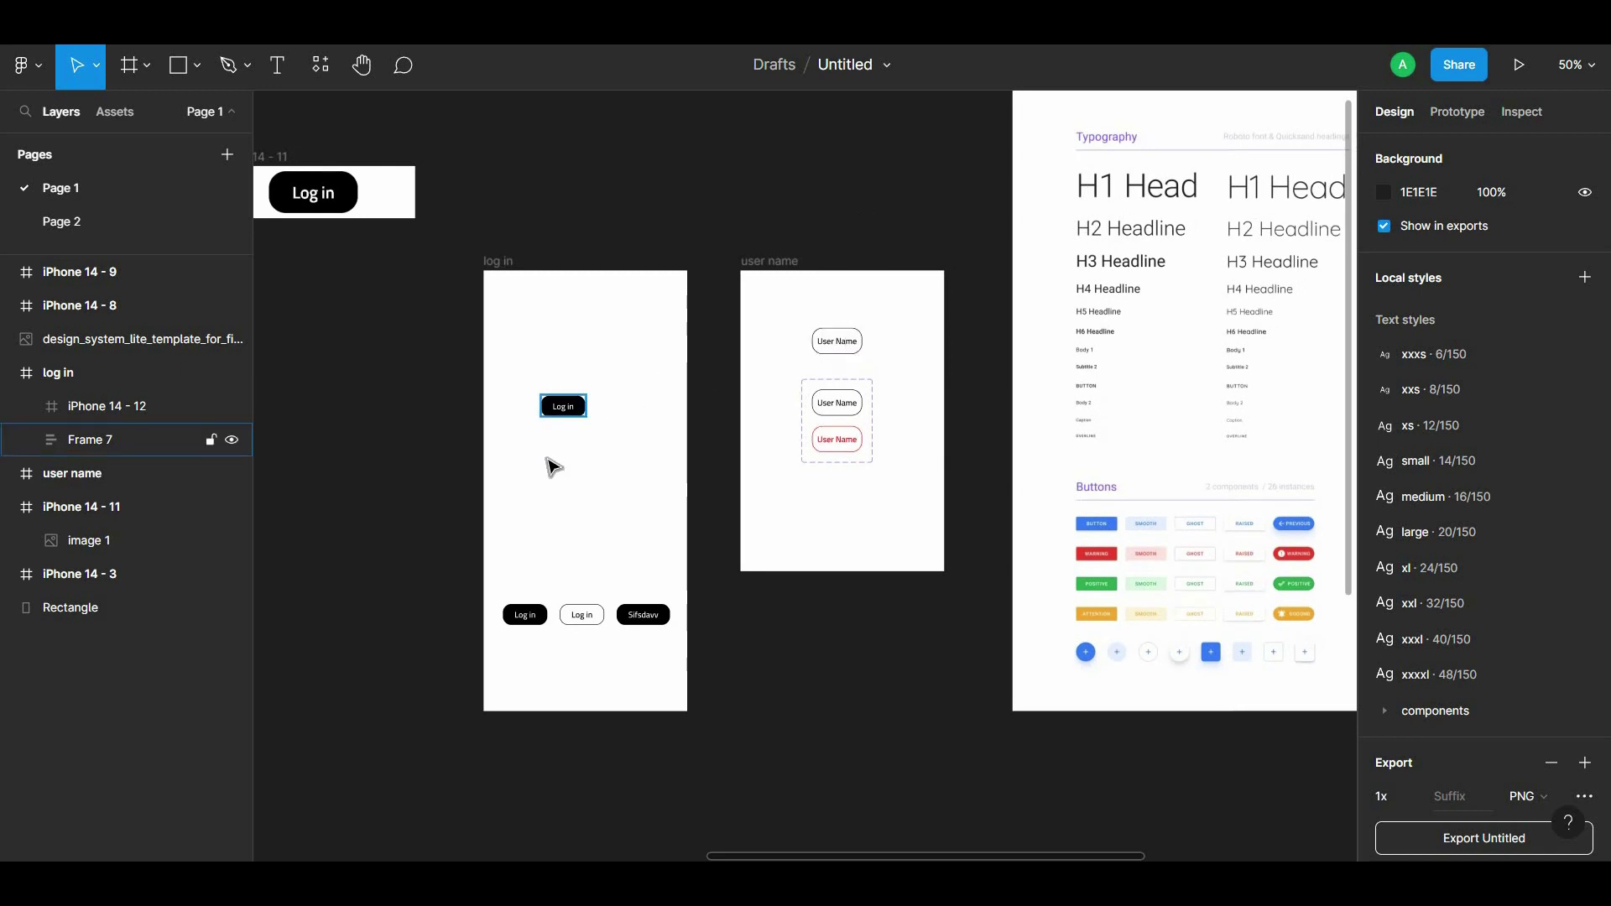
scroll(549, 554, "up", 5)
scroll(562, 537, "down", 5)
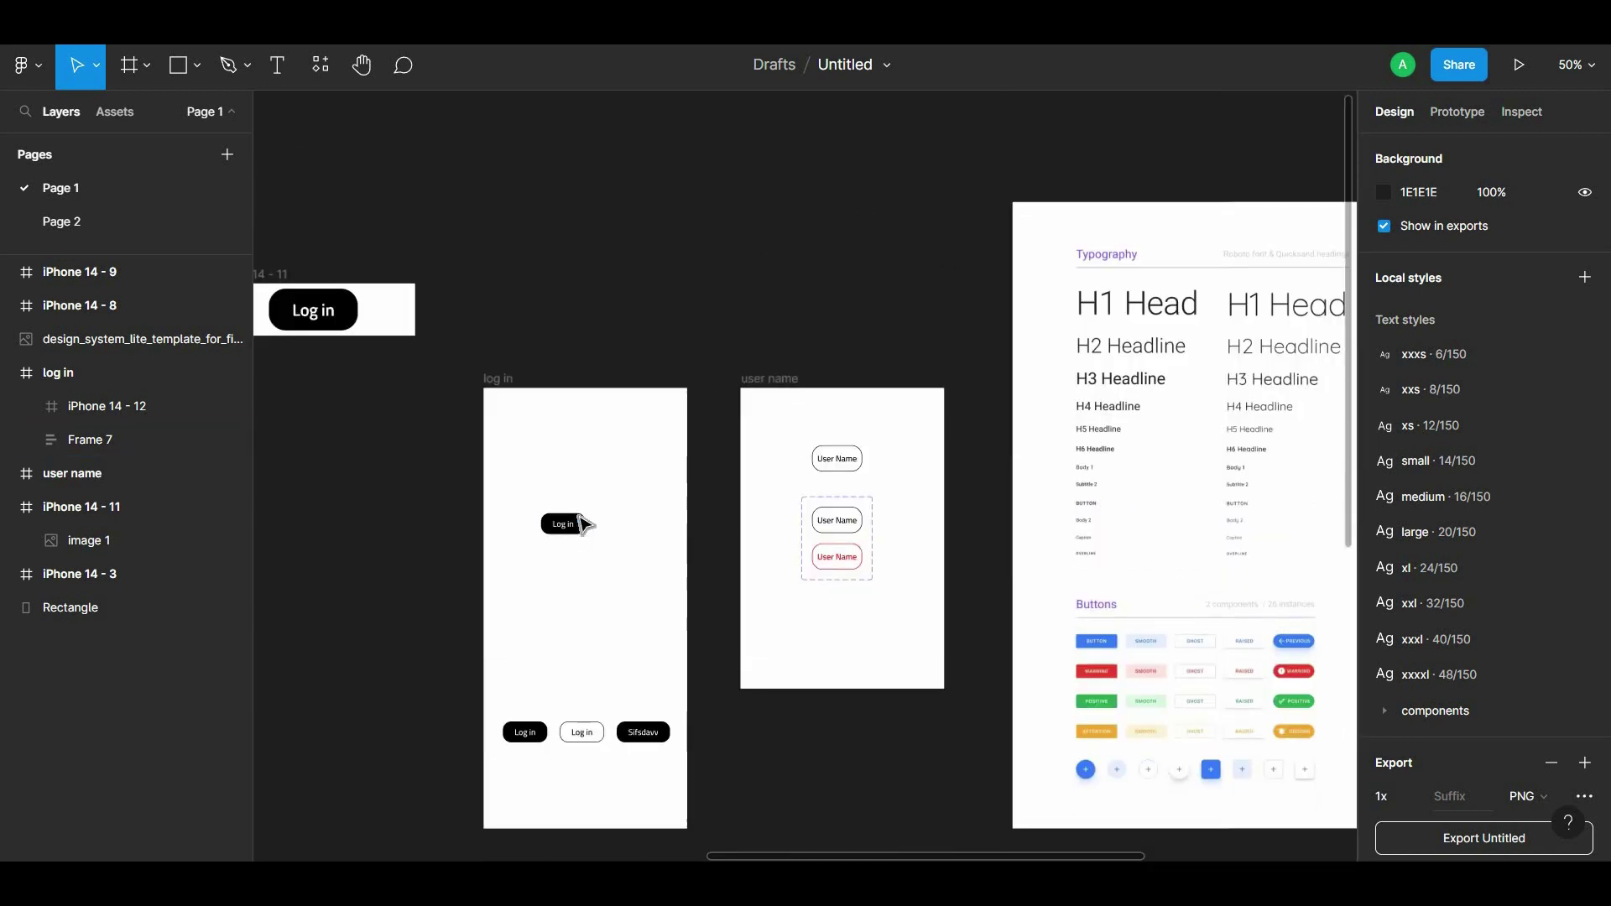
scroll(585, 470, "down", 2)
Step: Paste the large heading's properties onto the lower Log in text to match its size
left_click(581, 387)
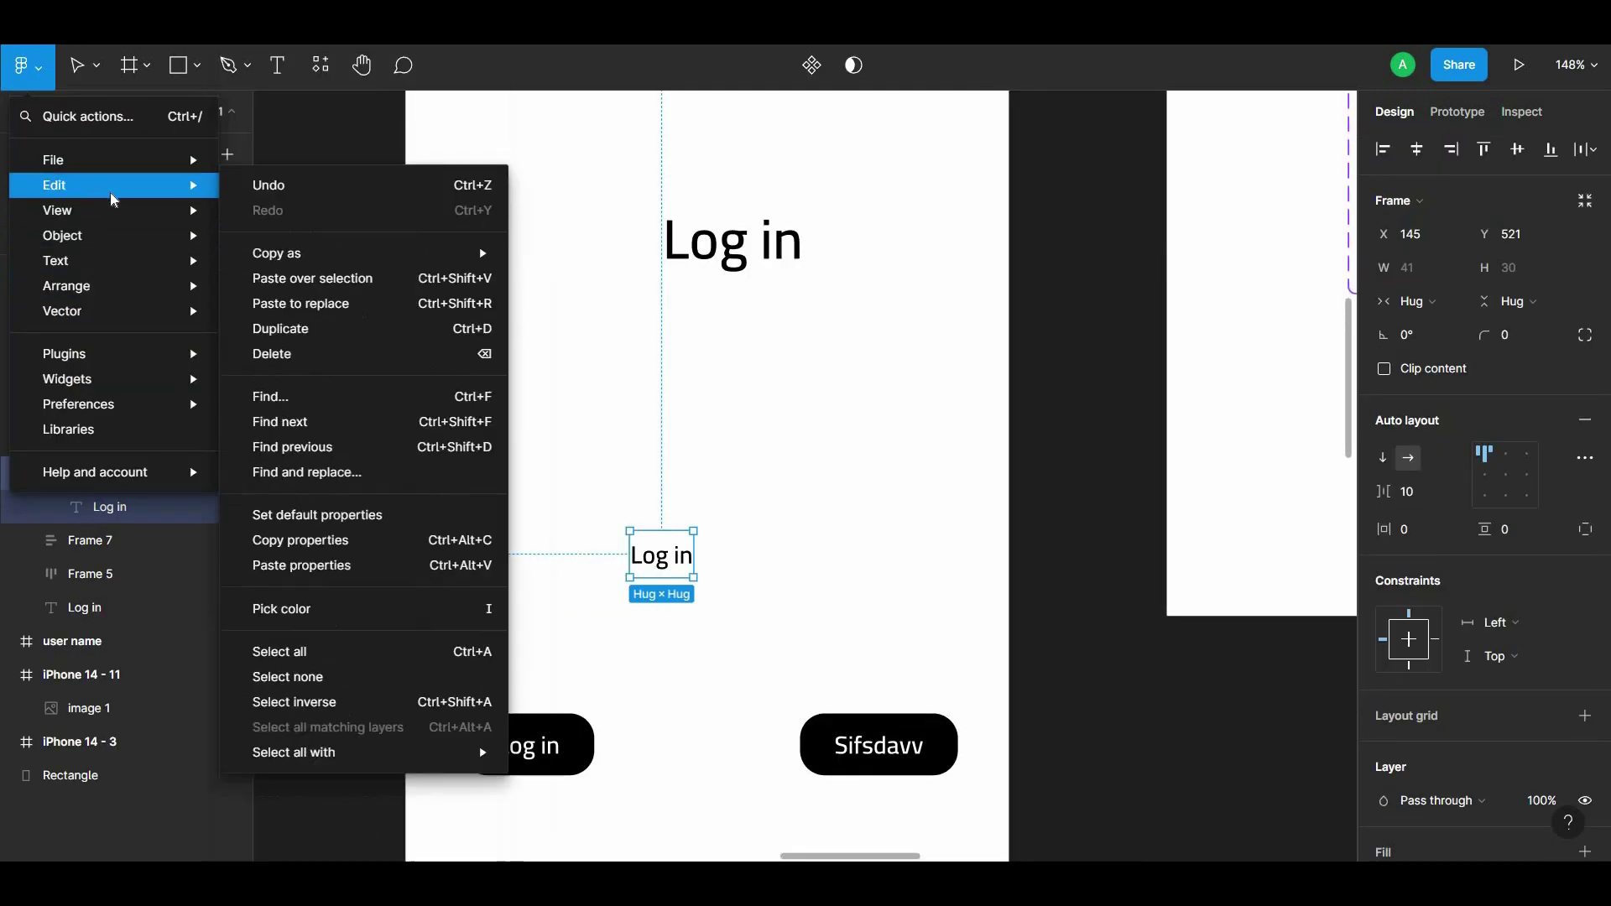
left_click(431, 571)
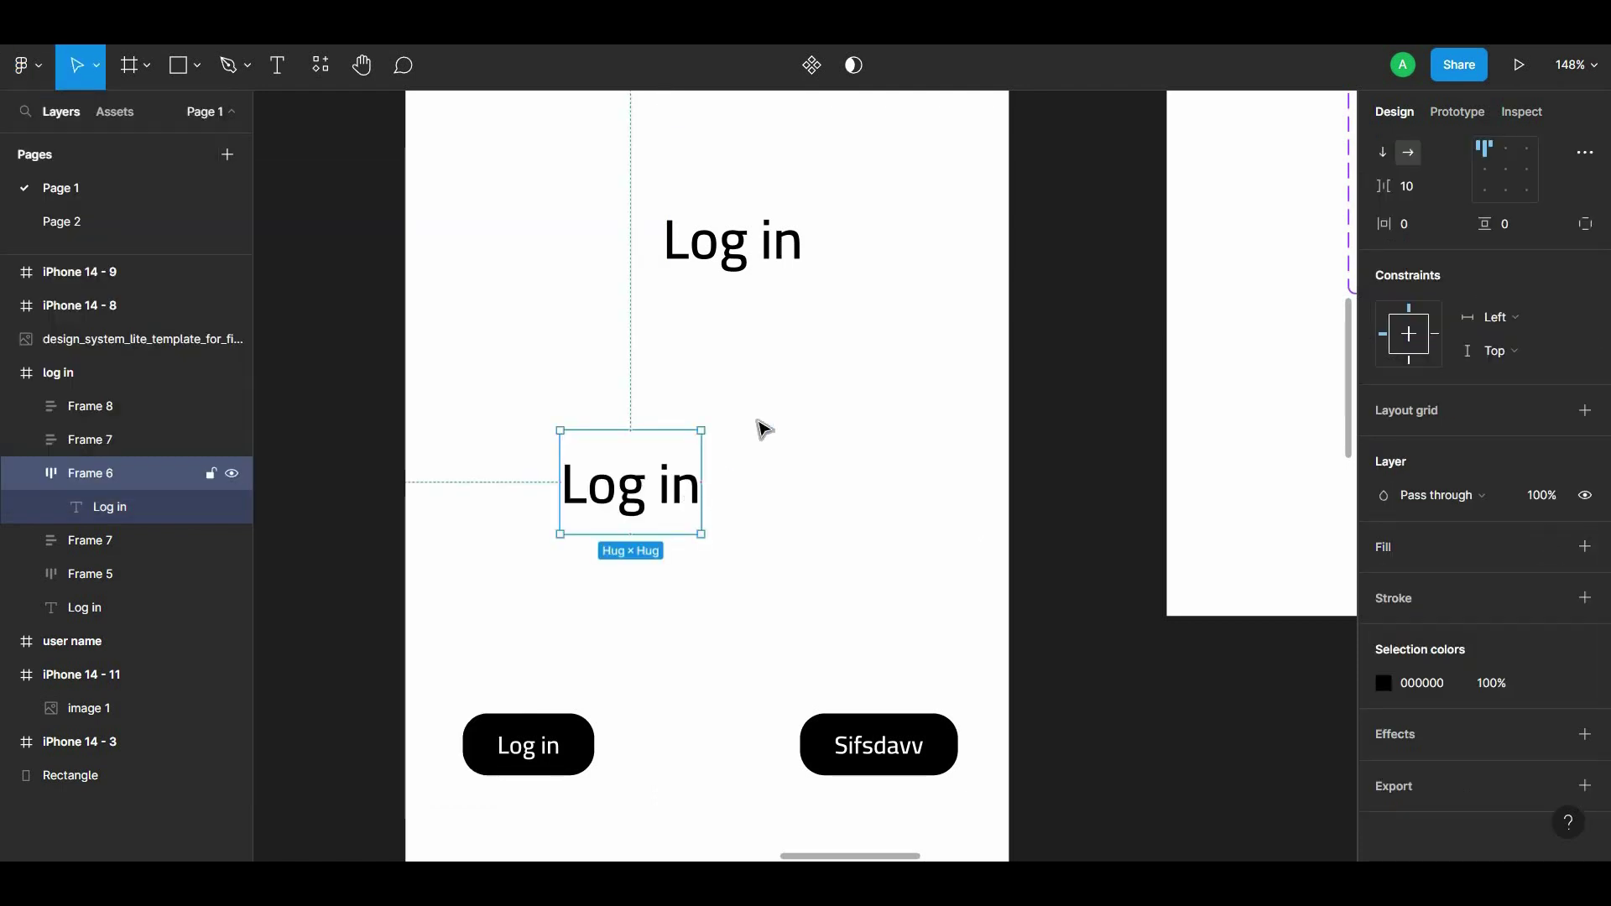
mouse_move(691, 495)
left_mouse_down()
mouse_move(797, 366)
mouse_move(881, 367)
left_mouse_up()
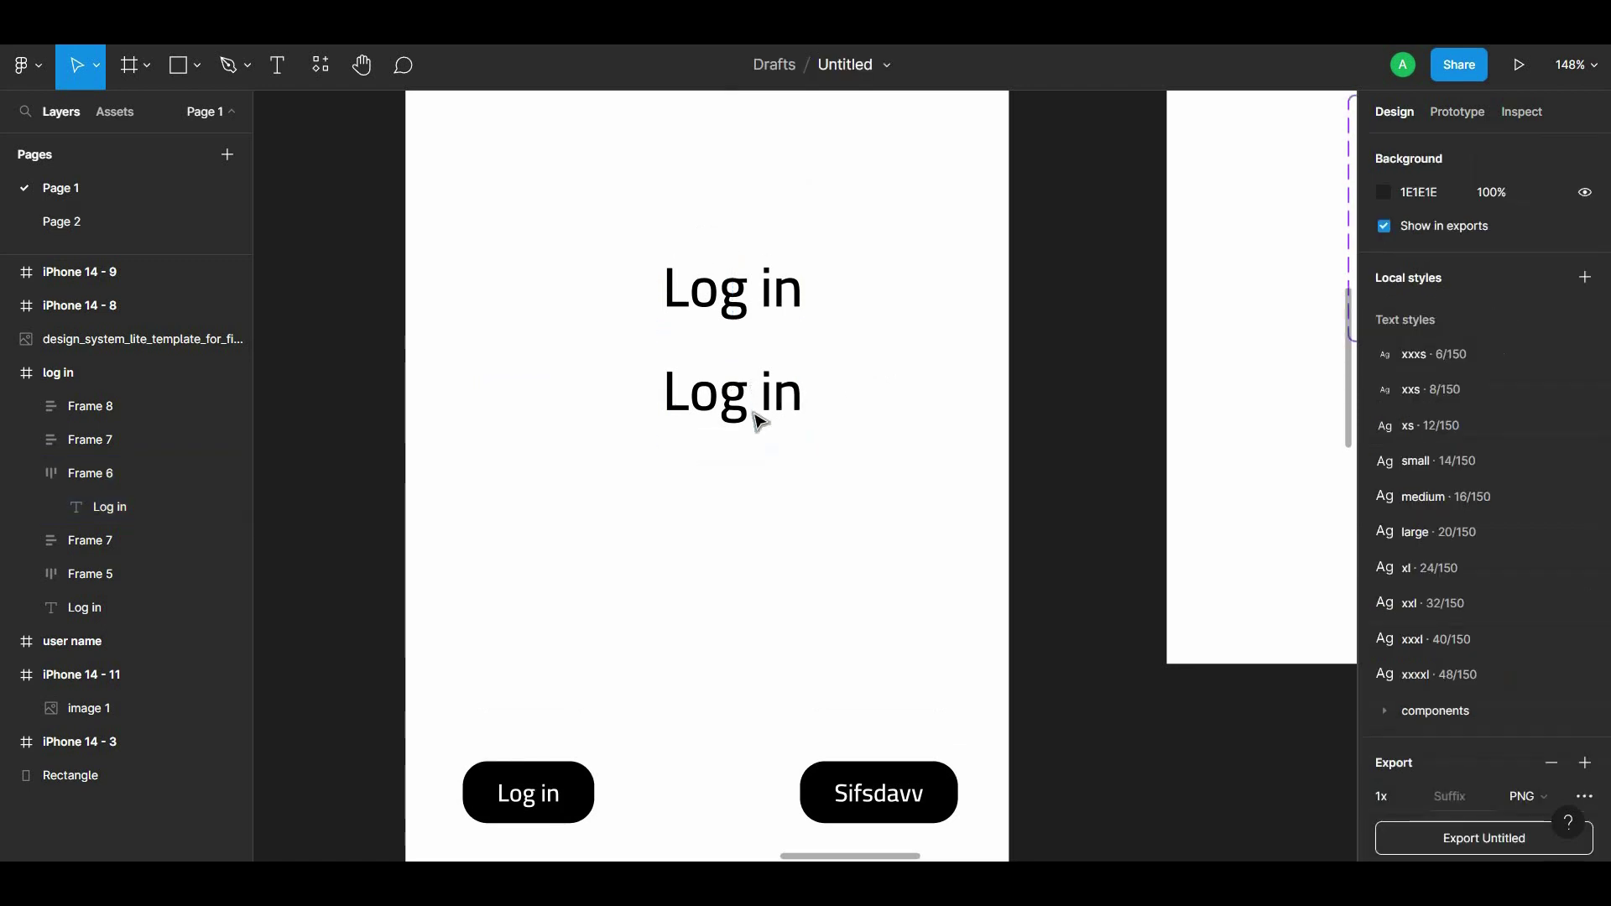
key("ctrl+z")
key("shift+1")
left_click(28, 64)
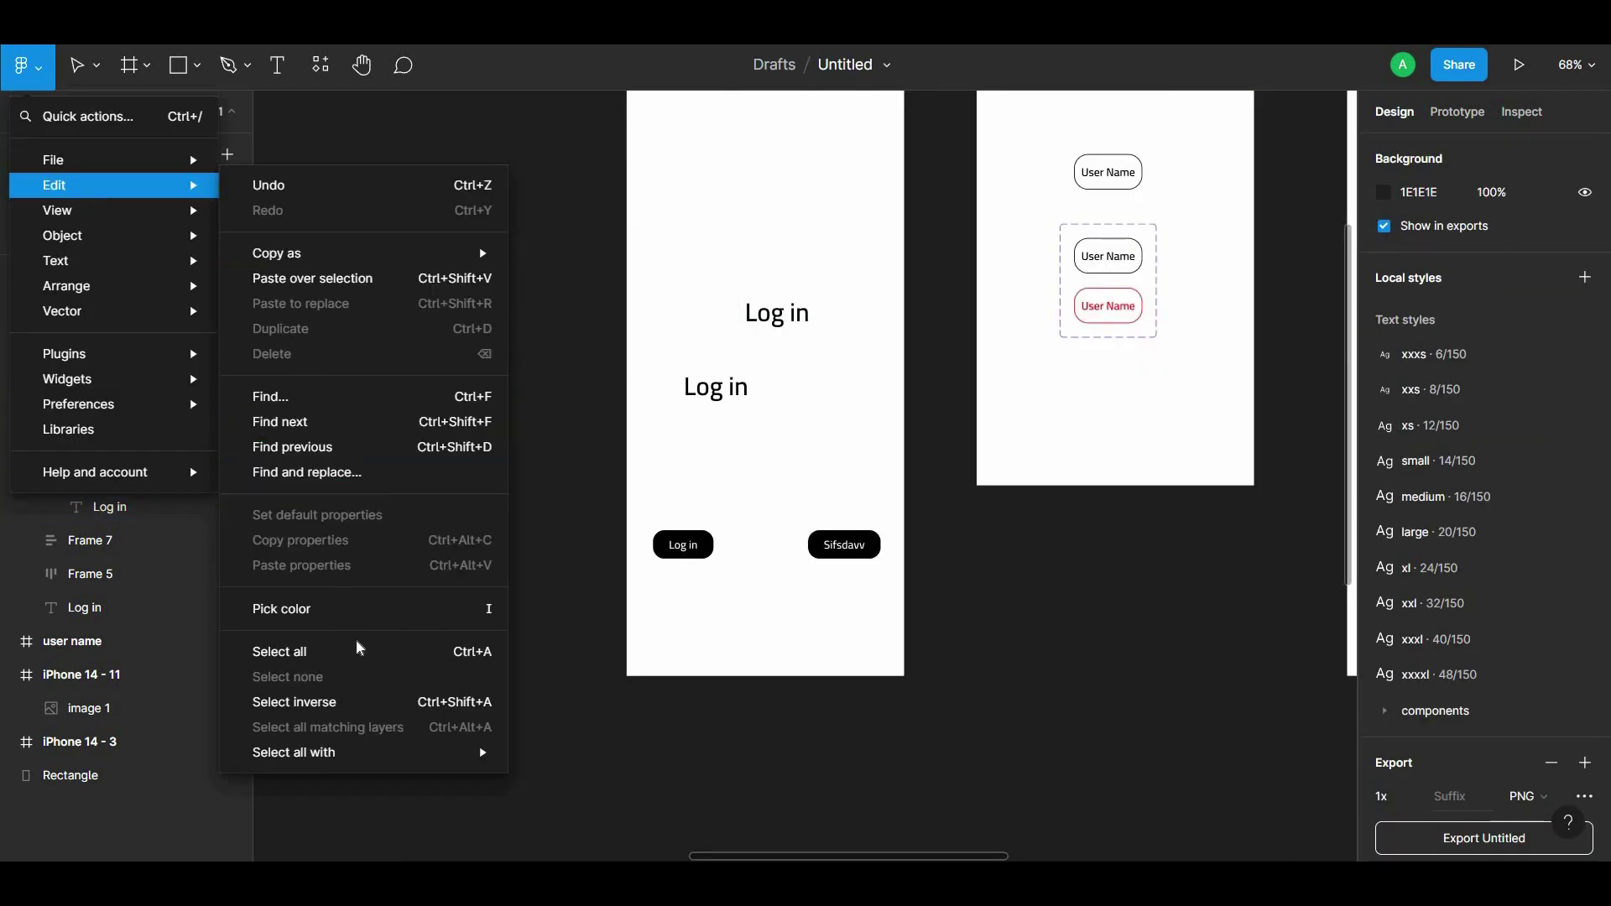
Step: Select all layers on the page, try scaling them down, then deselect everything
left_click(366, 653)
scroll(496, 417, "down", 2)
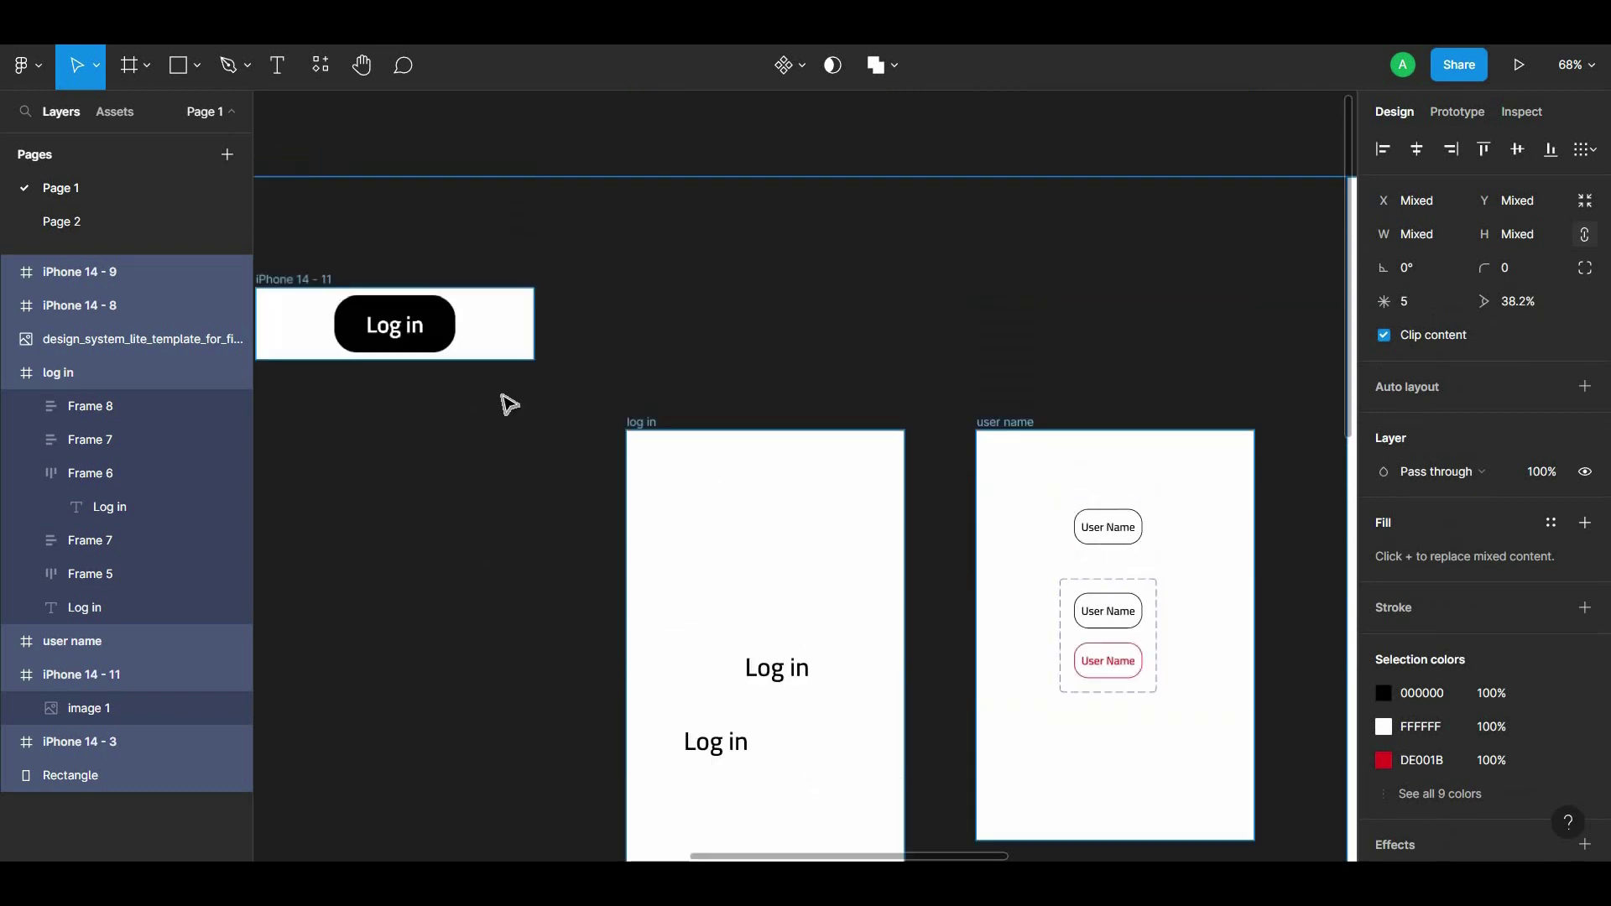
scroll(507, 403, "down", 2)
scroll(515, 428, "down", 2)
scroll(515, 428, "down", 1)
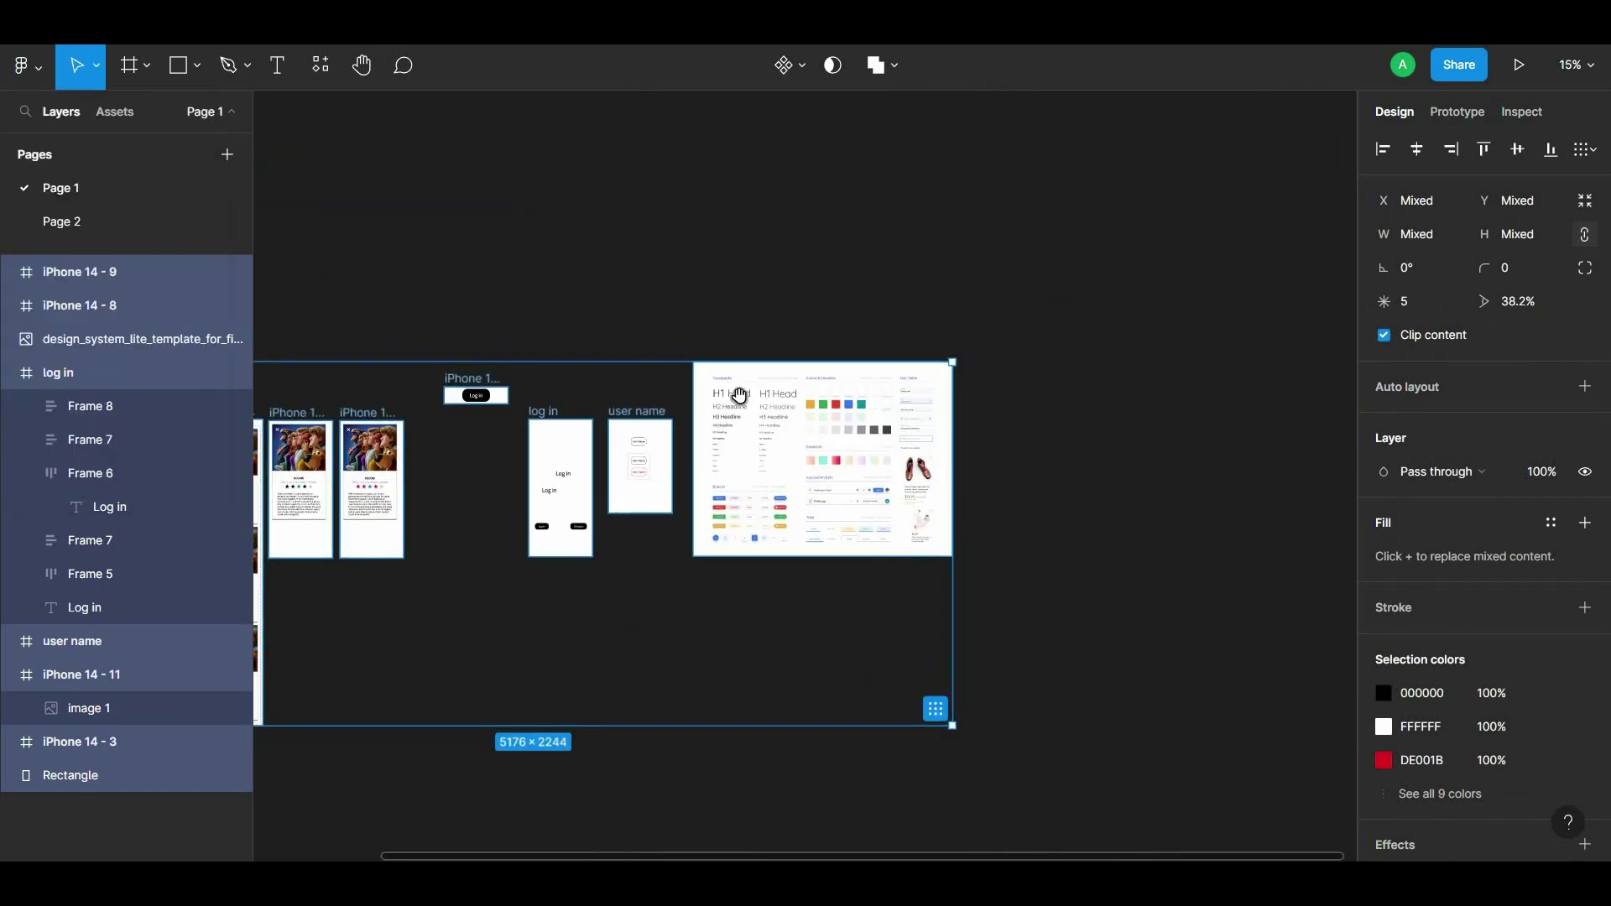
scroll(523, 499, "left", 5)
scroll(523, 499, "down", 3)
scroll(745, 467, "left", 2)
scroll(924, 588, "right", 2)
scroll(923, 588, "up", 2)
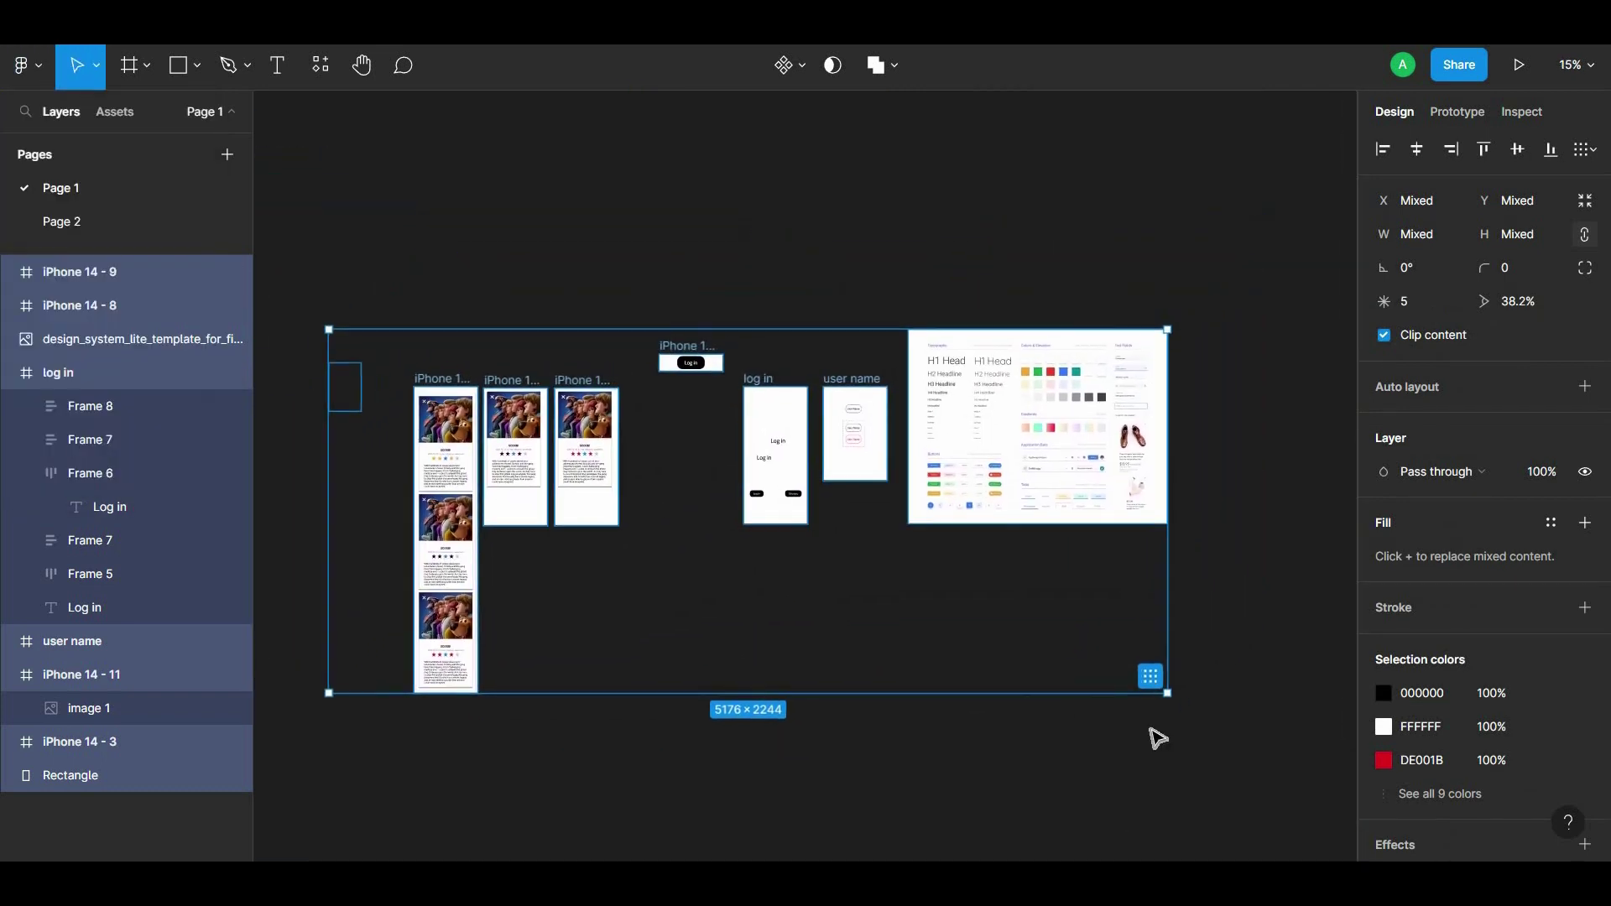
mouse_move(1177, 703)
left_mouse_down()
mouse_move(1129, 713)
mouse_move(989, 660)
left_mouse_up()
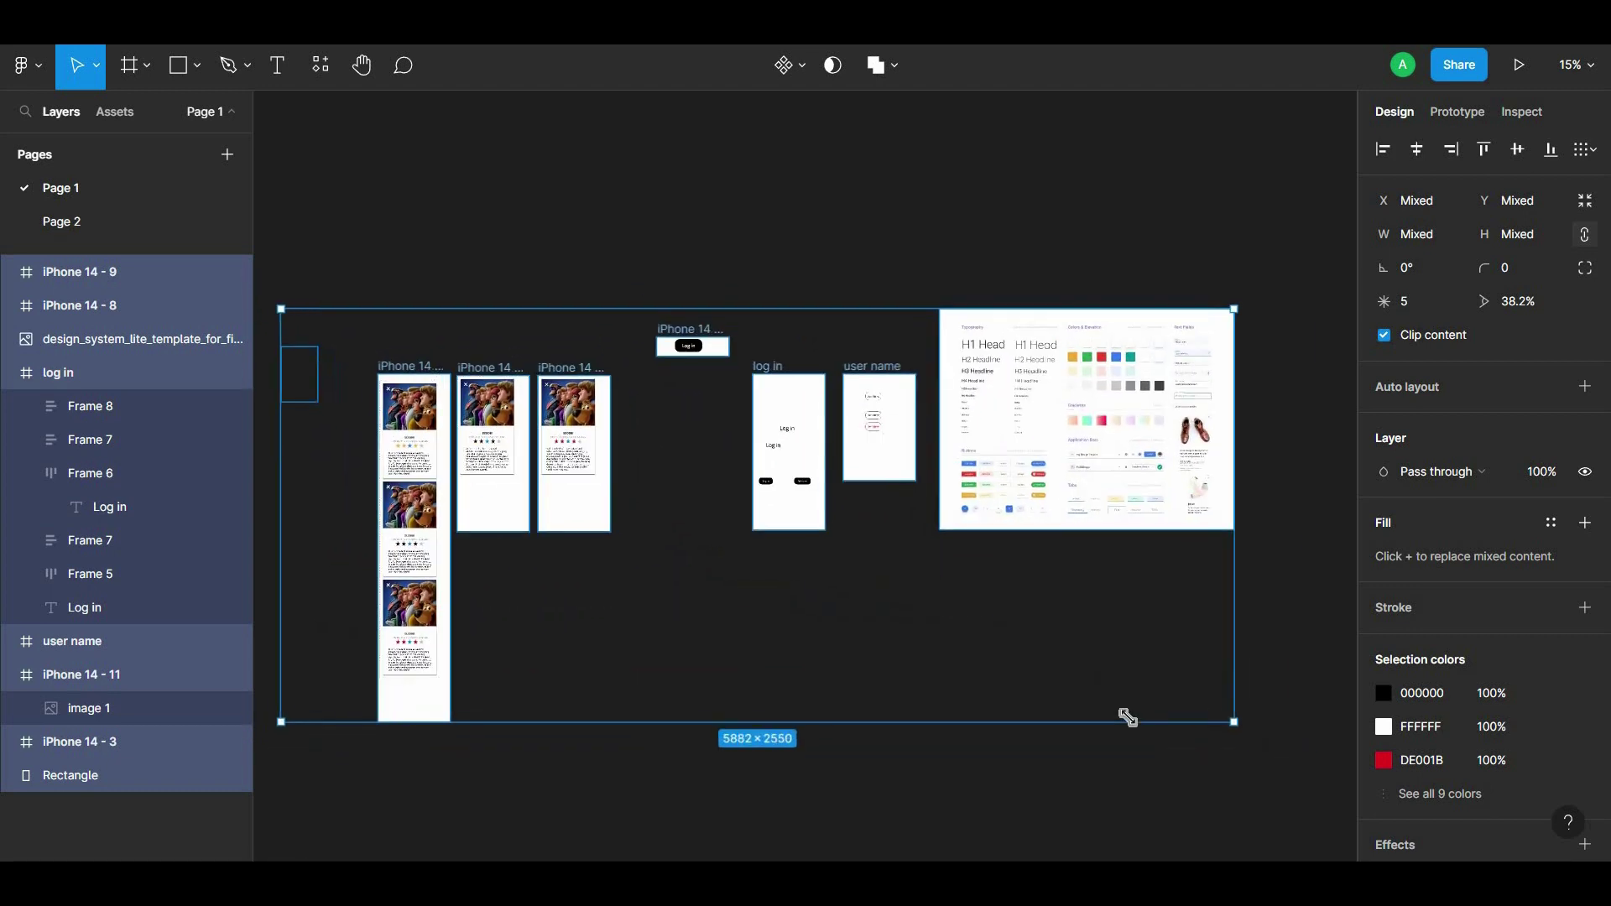
key("Escape")
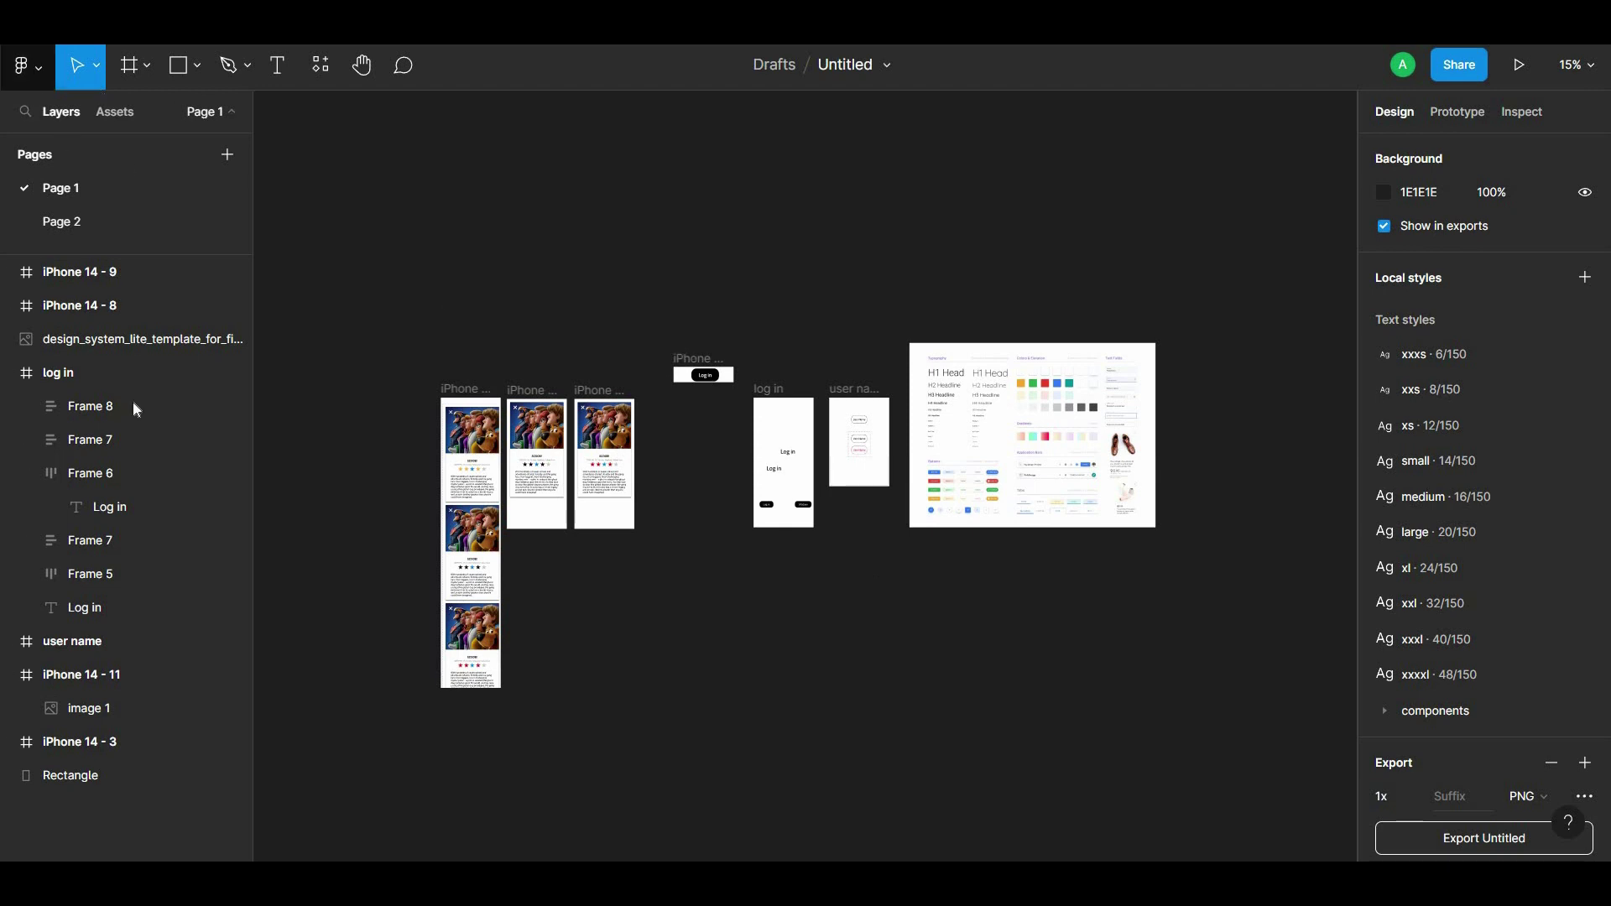
Step: Select the log in frame with Select inverse, then move it and undo the move
key("alt")
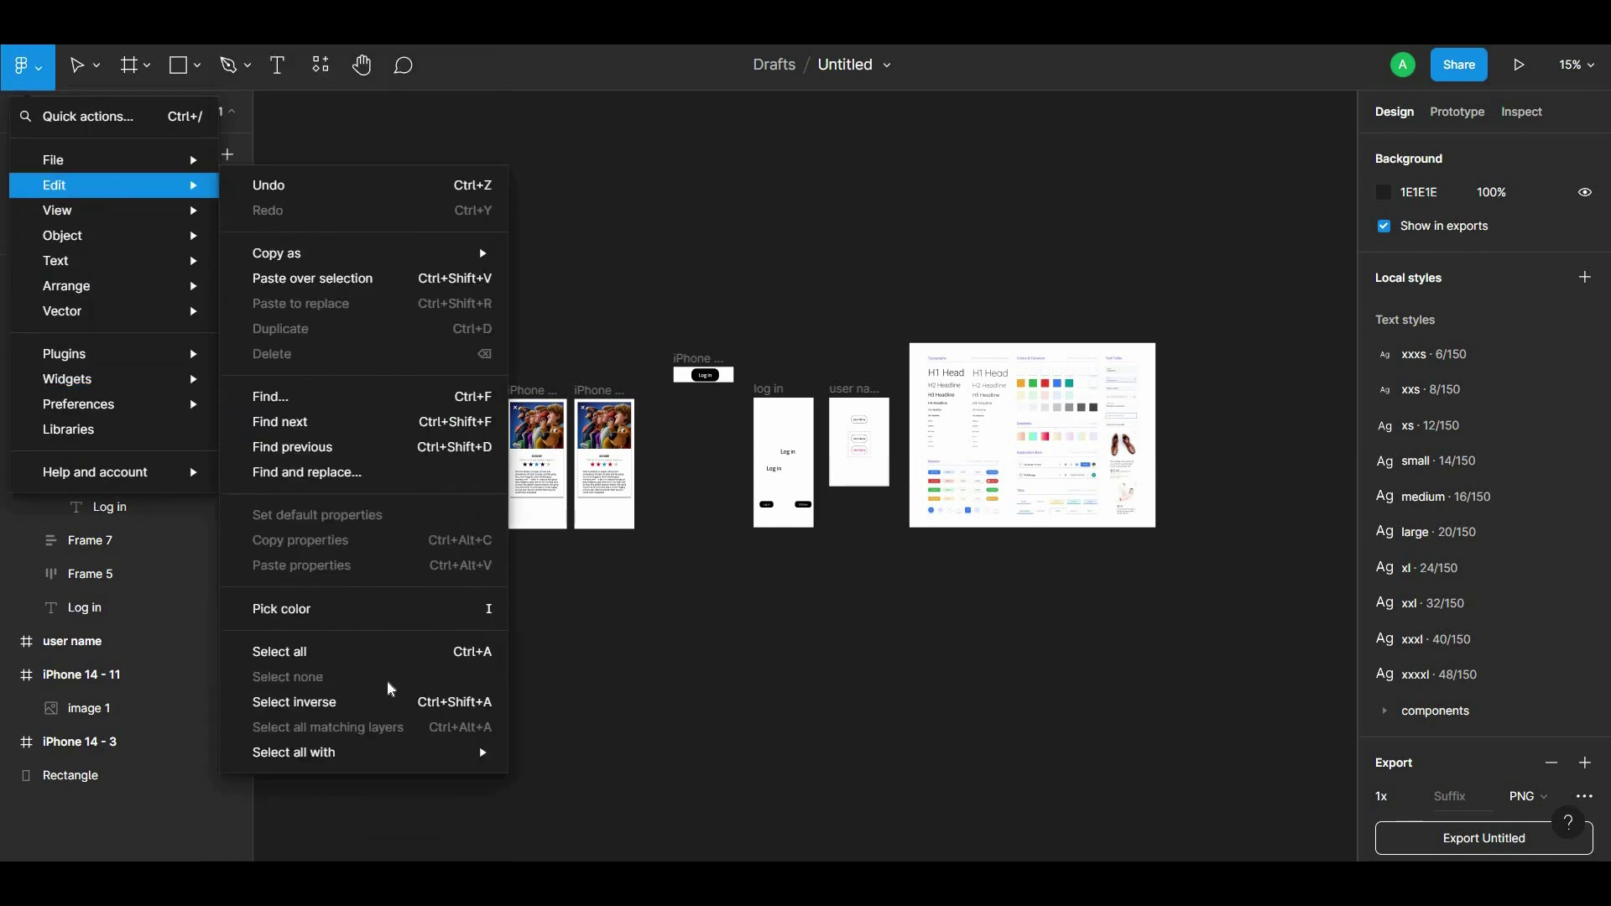
left_click(392, 702)
left_click(747, 351)
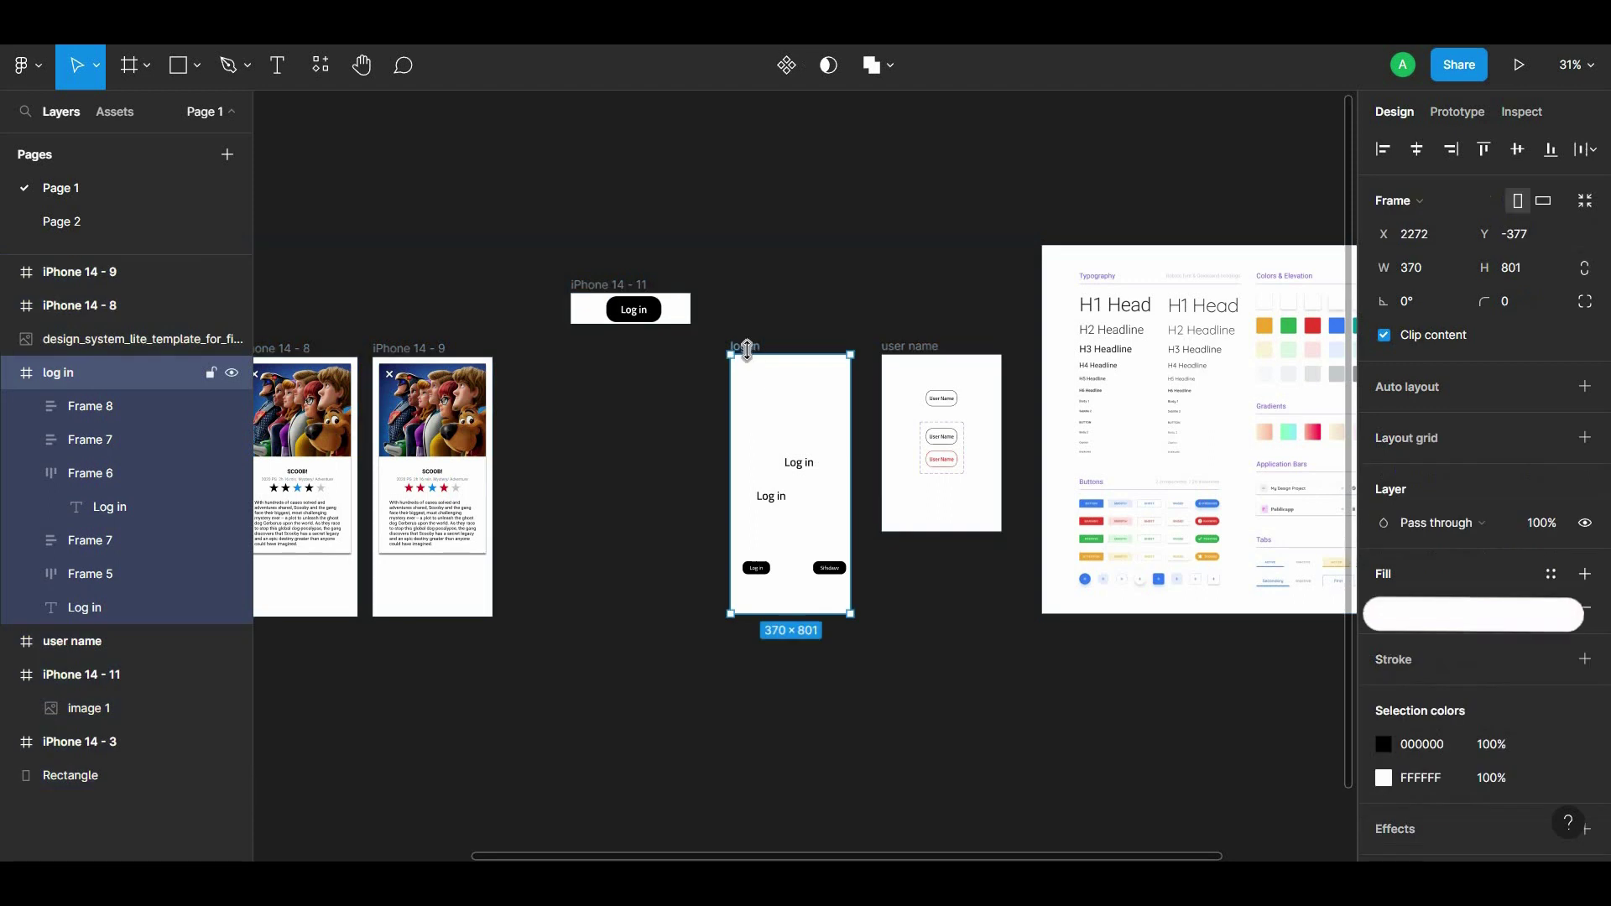
scroll(745, 356, "up", 2)
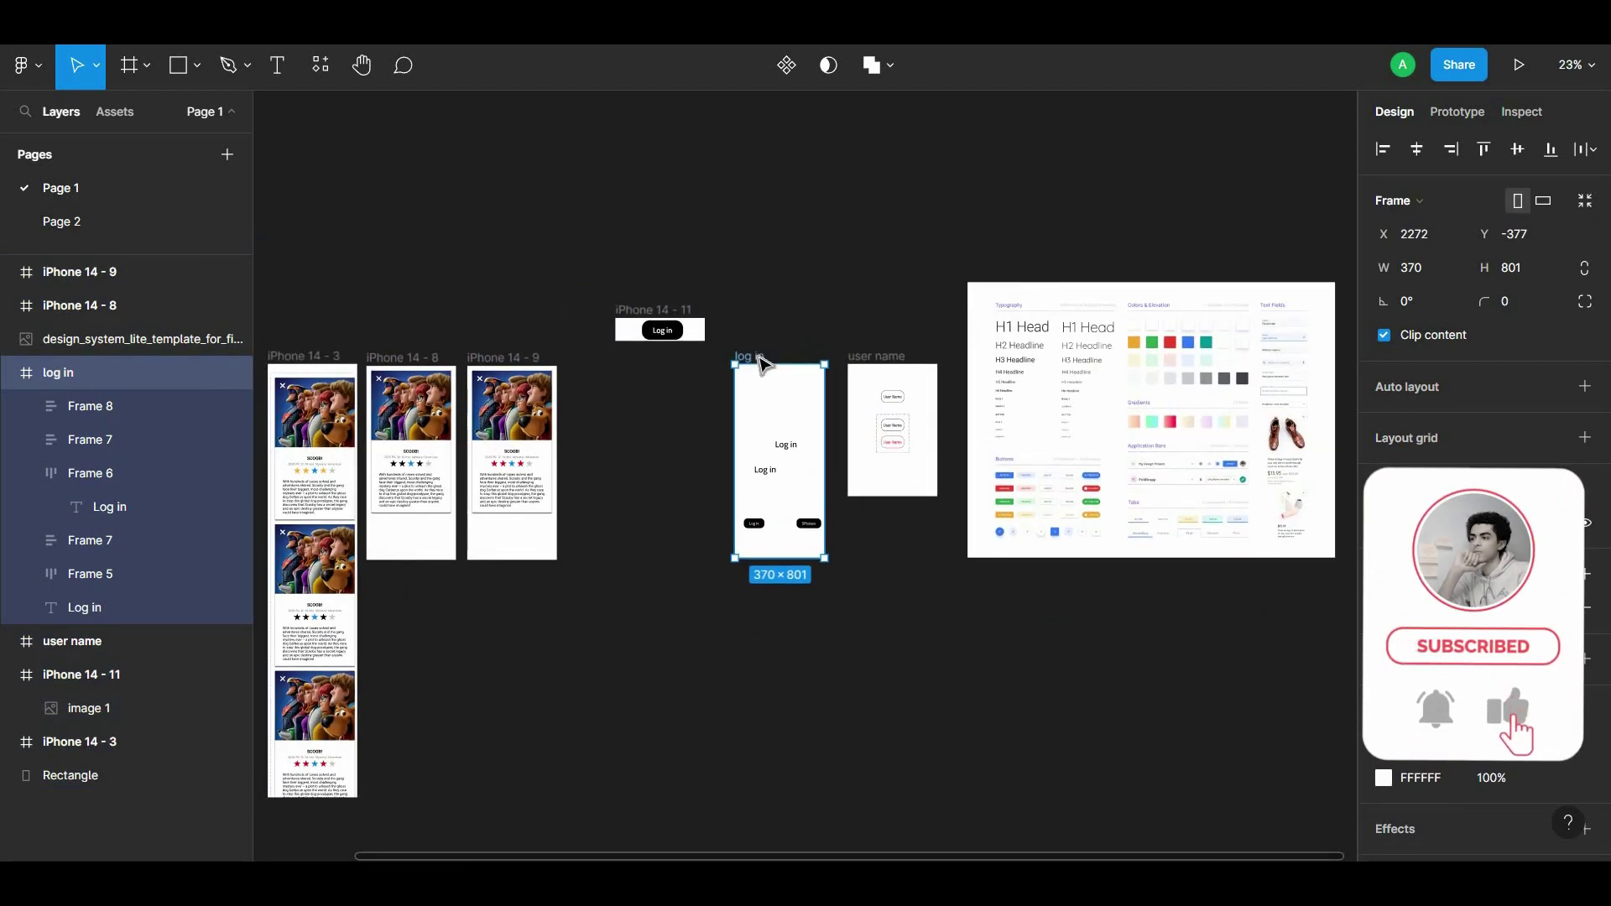
left_click_drag(748, 360, 742, 399)
key("ctrl+z")
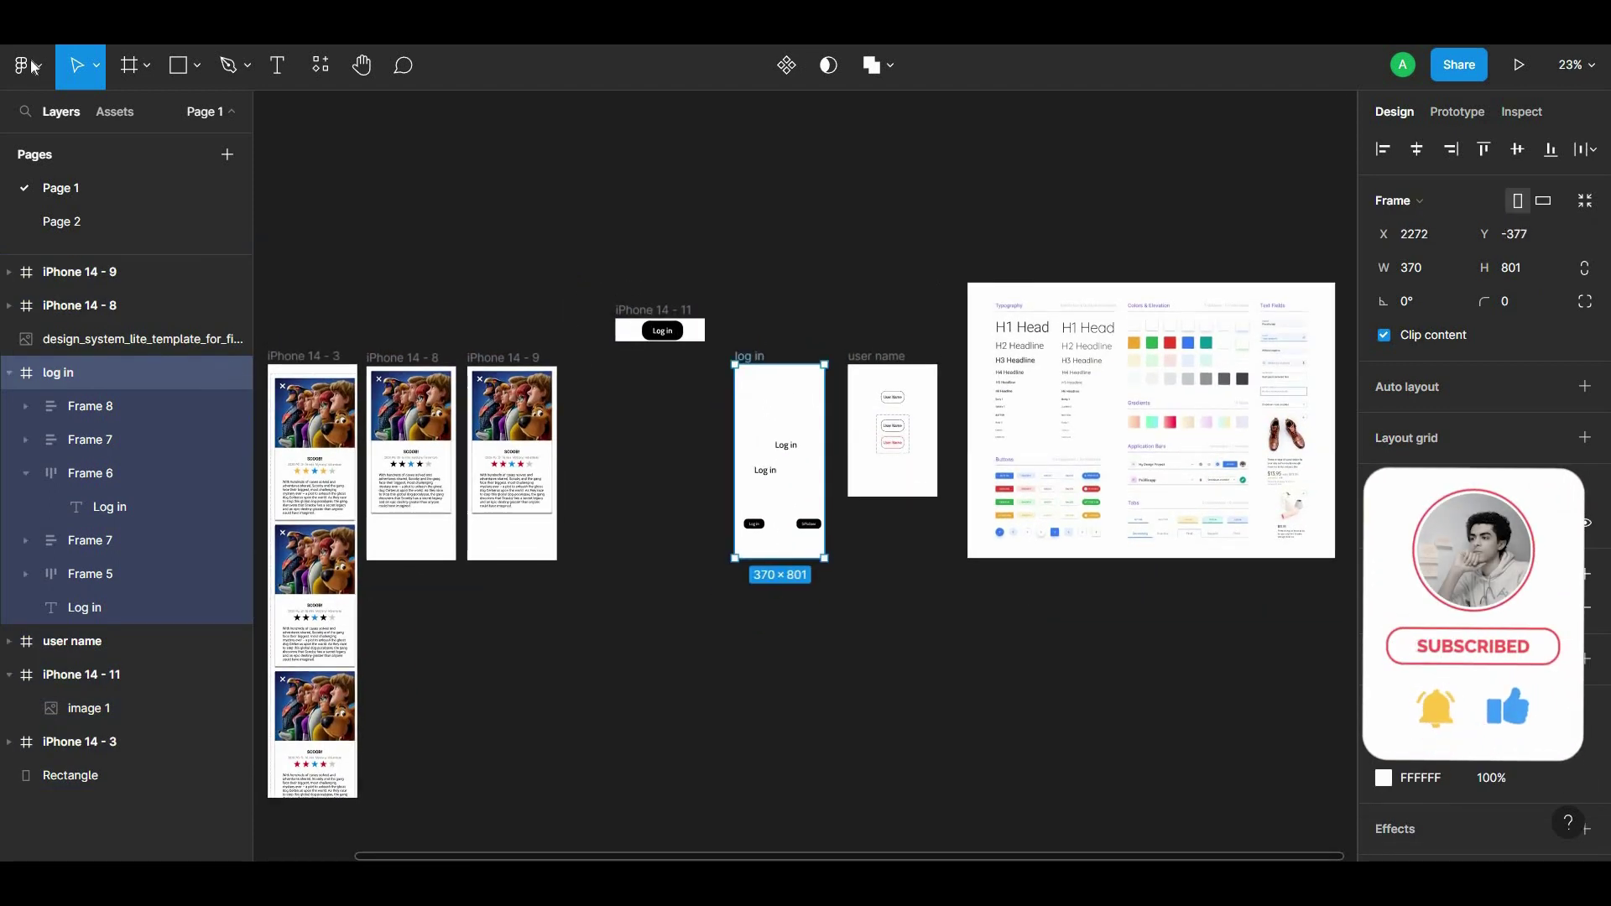
left_click(28, 65)
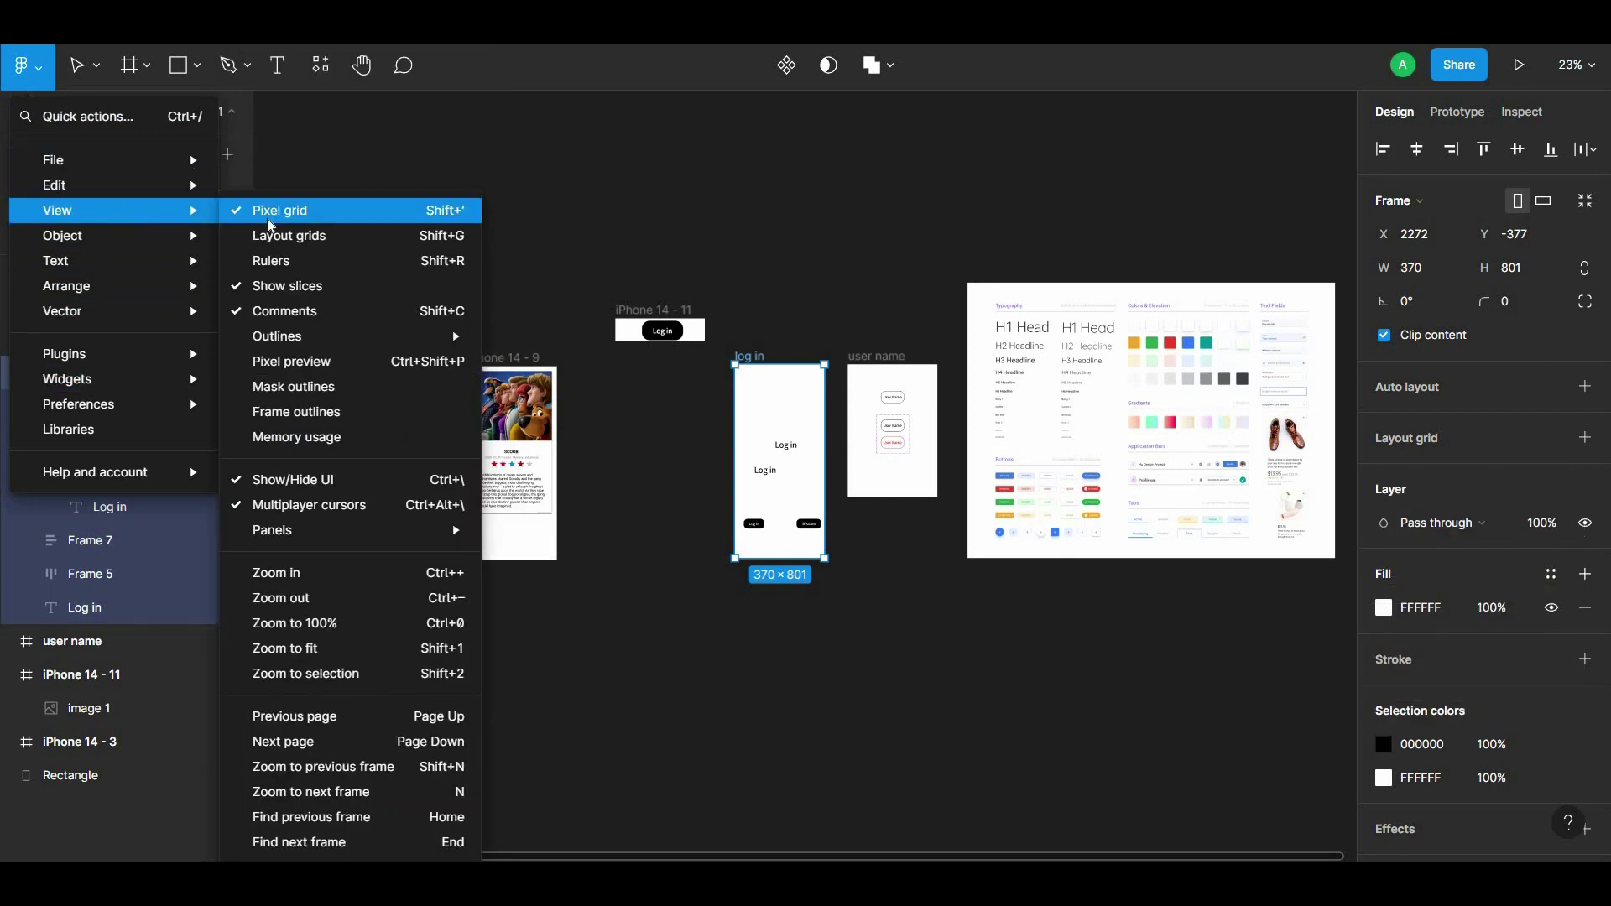
mouse_move(57, 209)
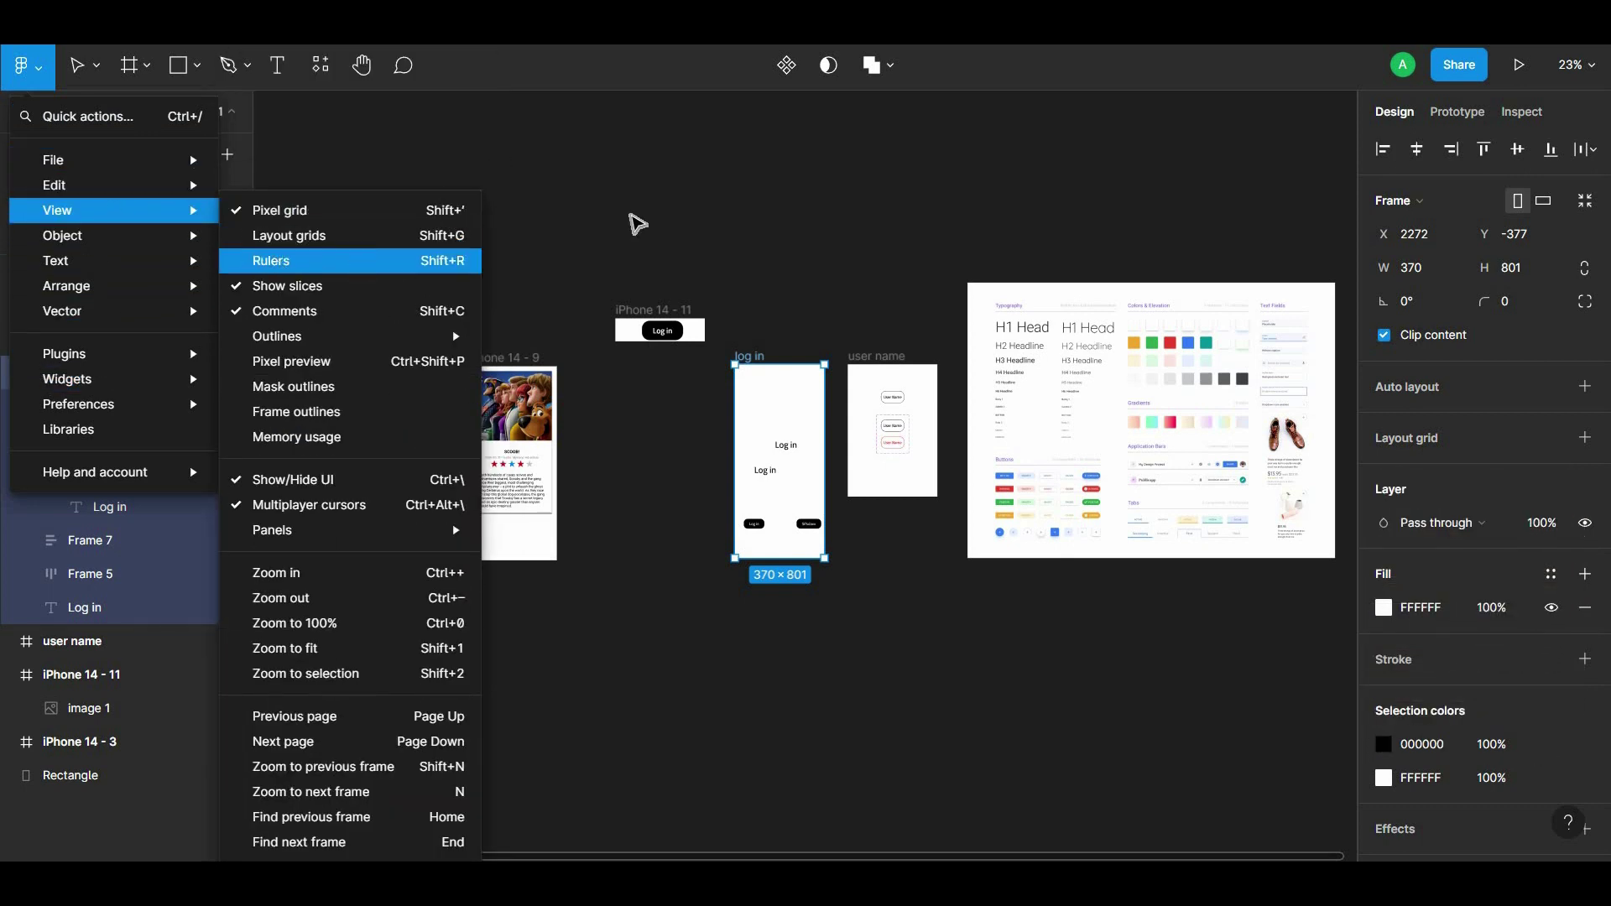
Step: Show rulers and drag a horizontal guide down near the top of the canvas
key("shift+r")
left_click_drag(790, 138, 790, 145)
left_click(25, 65)
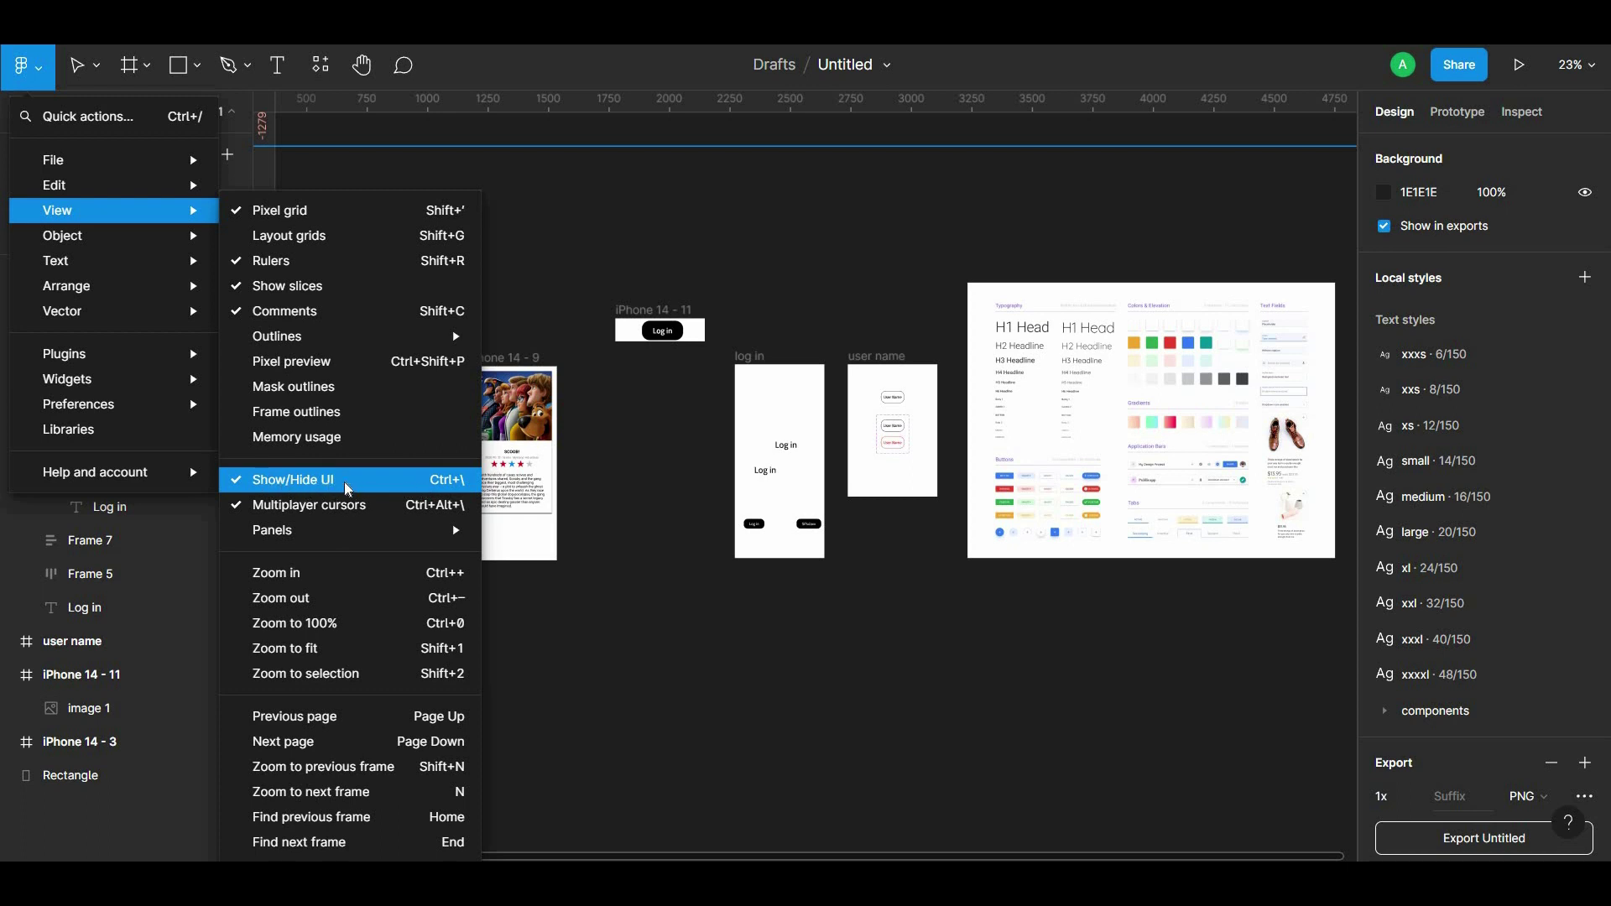
Step: Hide the interface with Show/Hide UI, pan the canvas, then restore it with Ctrl+\
left_click(348, 489)
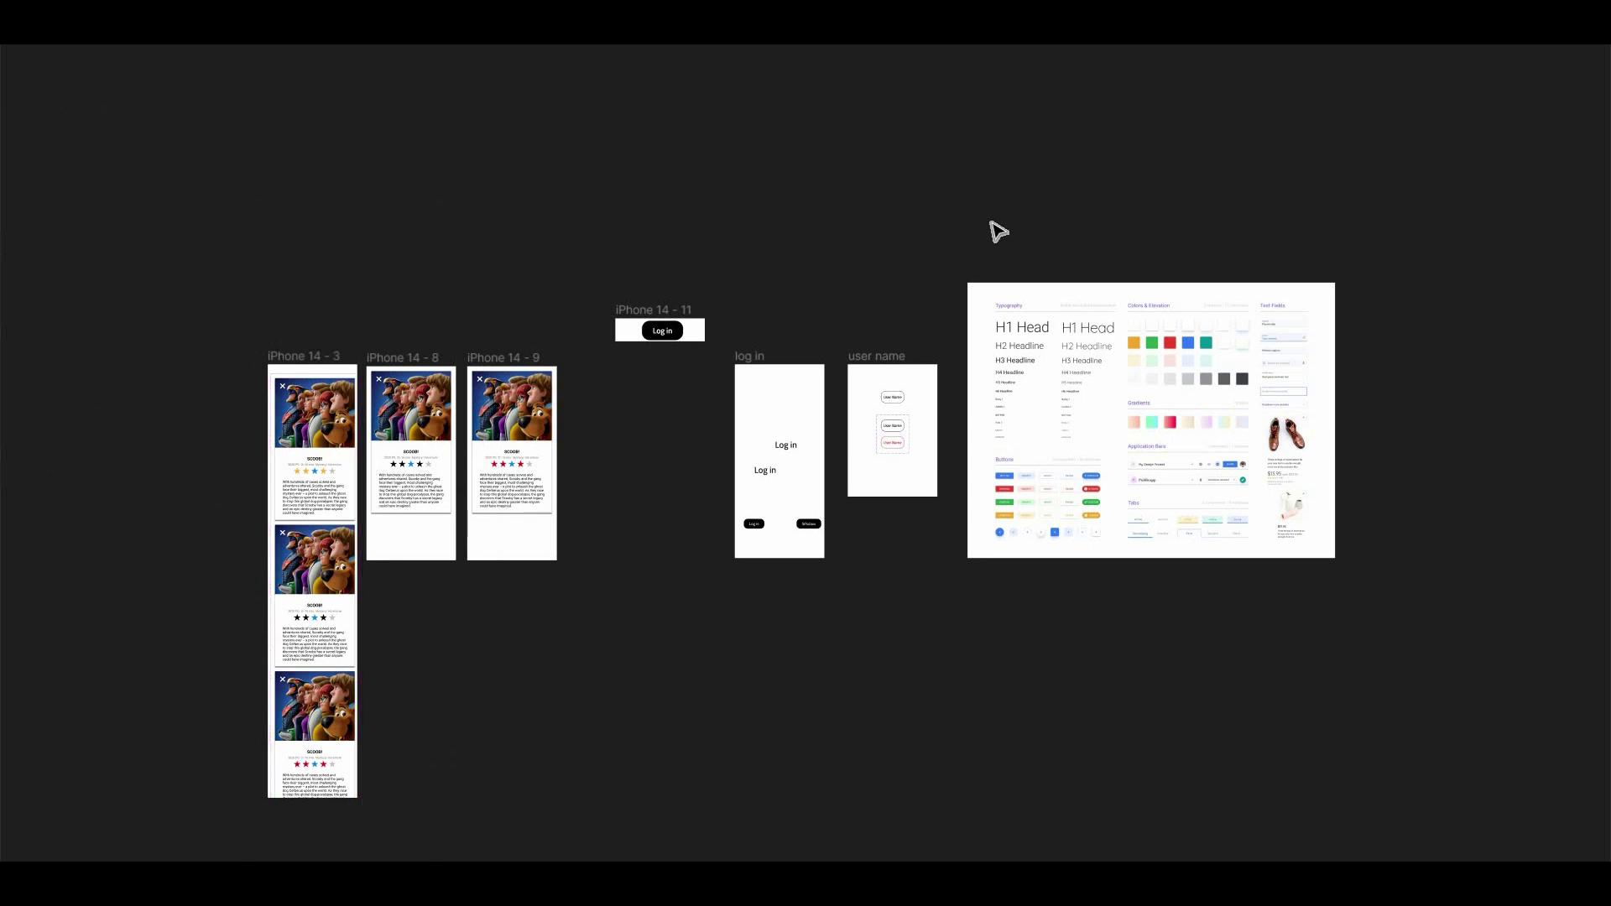
scroll(995, 229, "down", 2)
scroll(1576, 277, "up", 2)
scroll(963, 276, "up", 1)
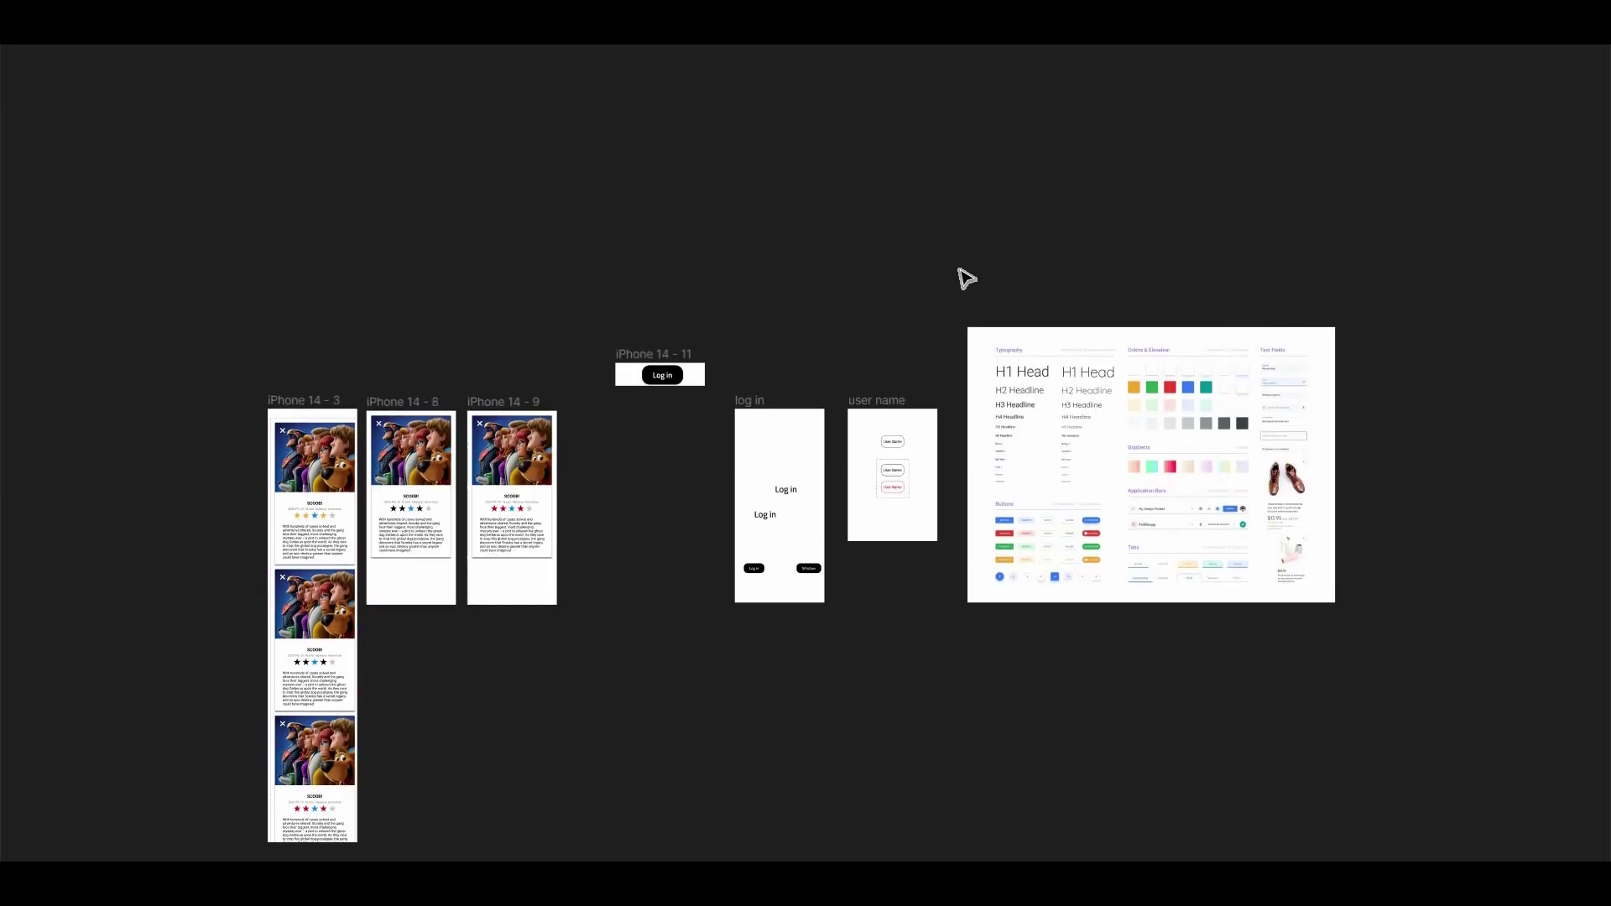
scroll(1262, 277, "down", 7)
scroll(1586, 302, "up", 2)
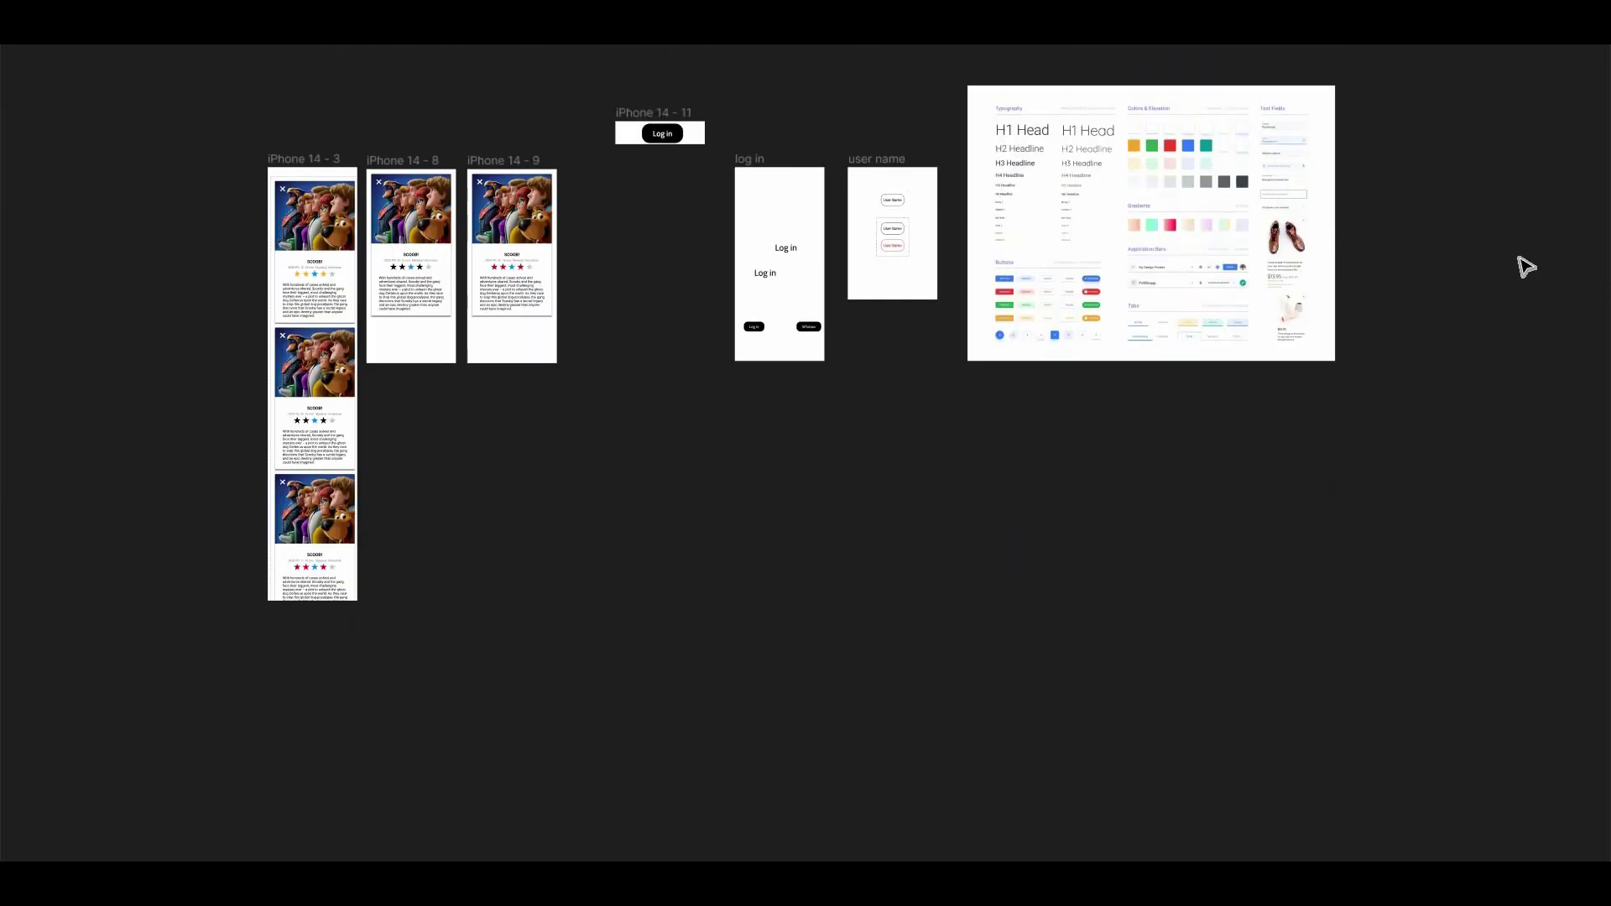
scroll(1519, 264, "up", 5)
key("ctrl+backslash")
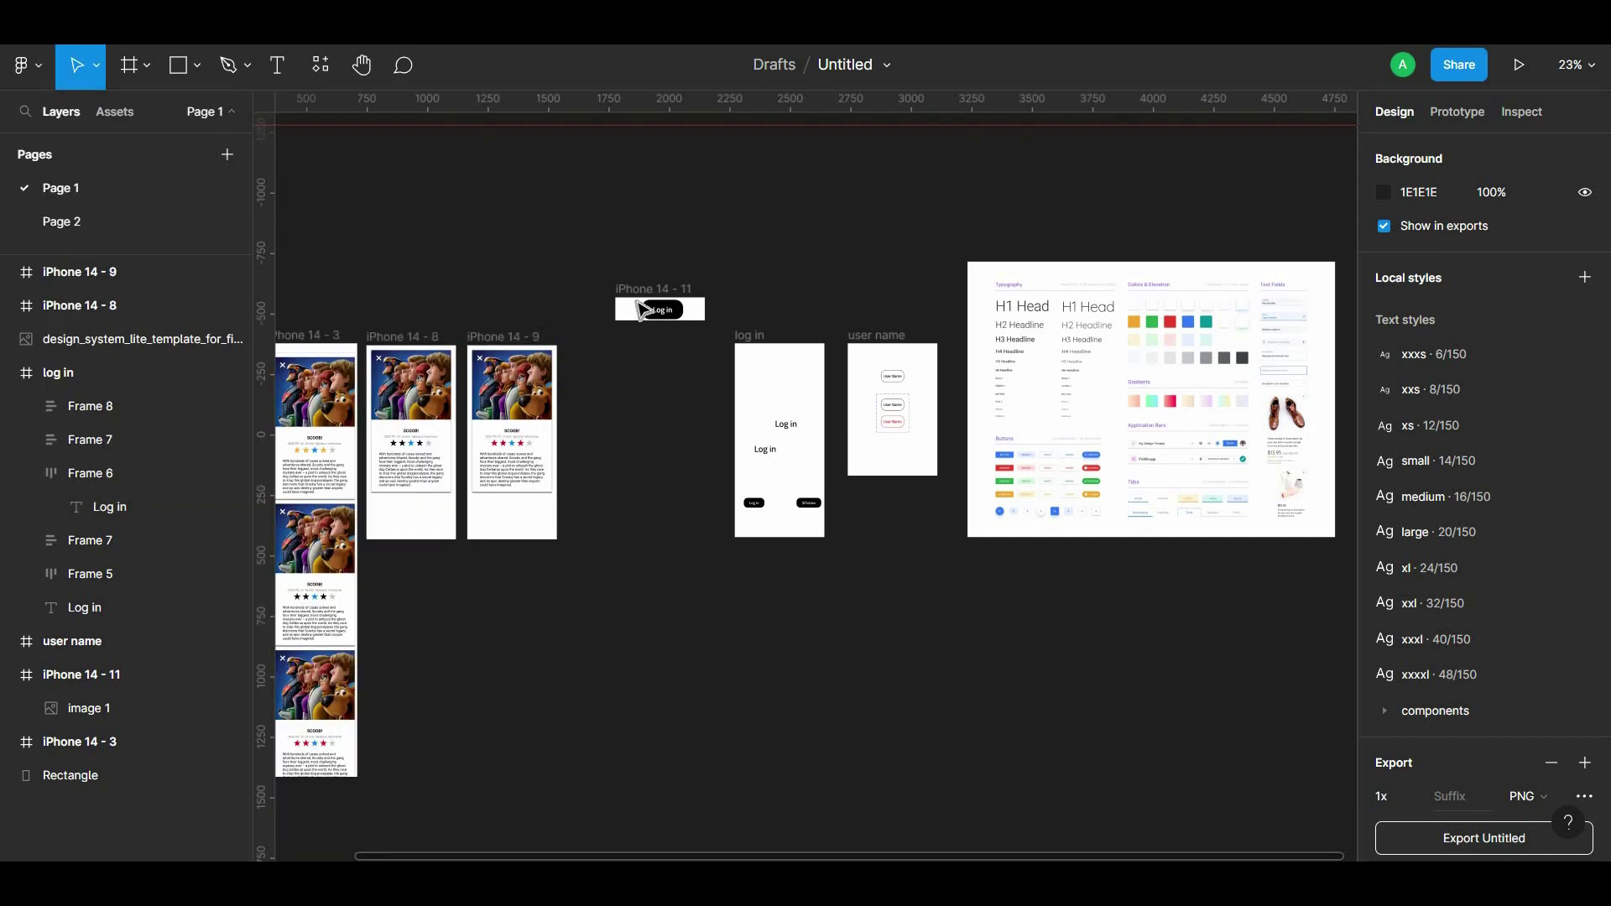
Step: Select iPhone 14 - 11 and pen-draw a closed five-point shape inside the log in frame
left_click(644, 309)
left_click(14, 65)
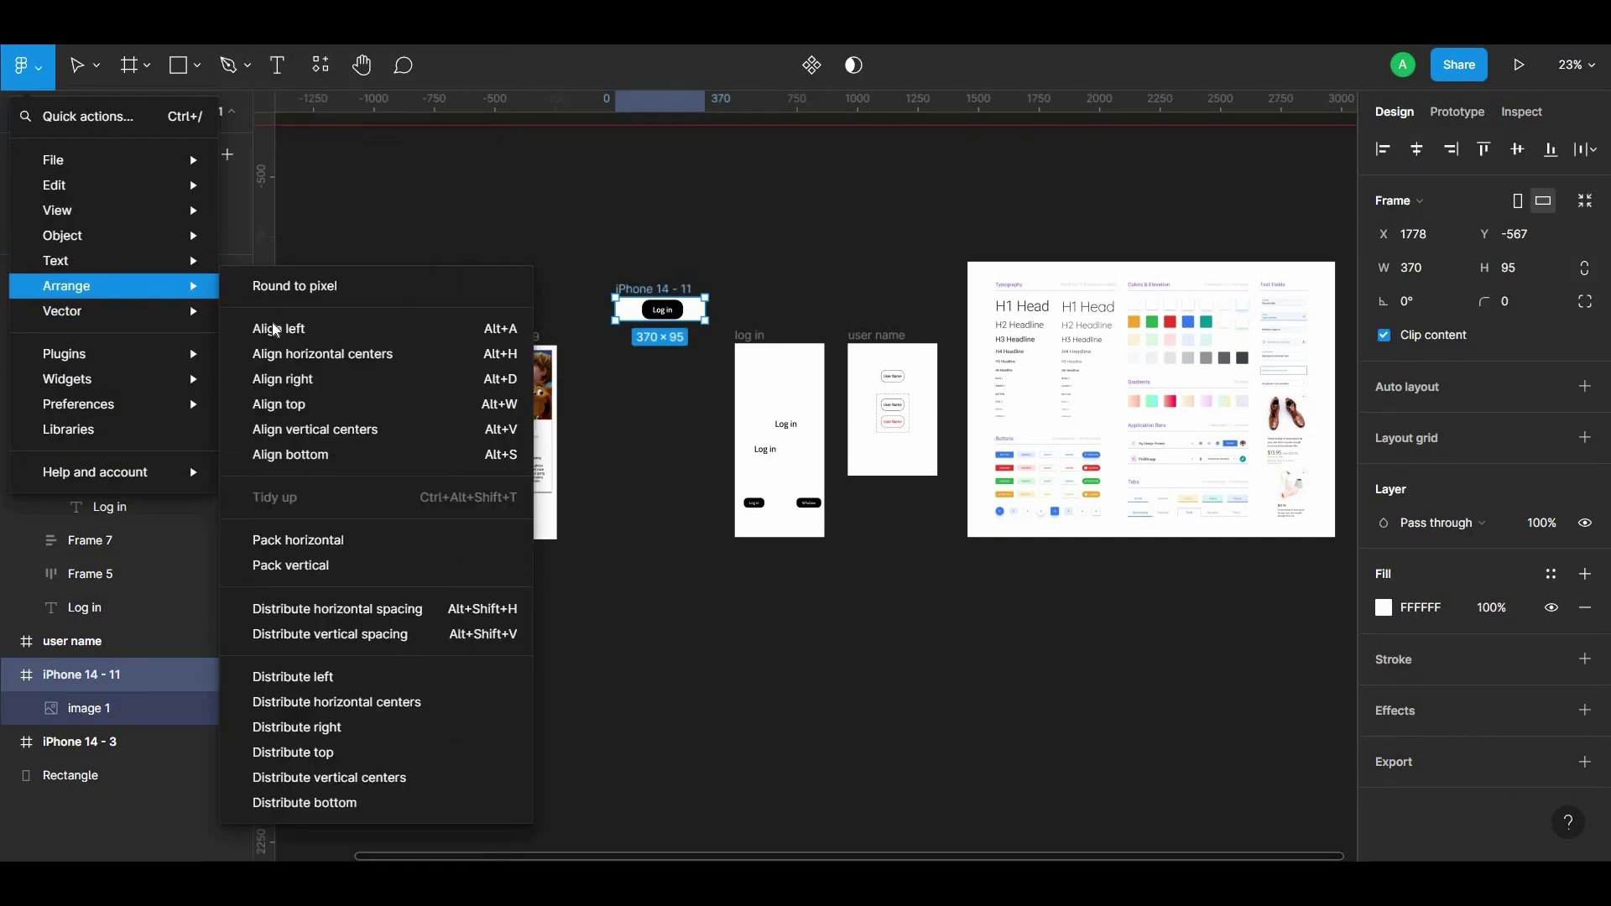
mouse_move(67, 285)
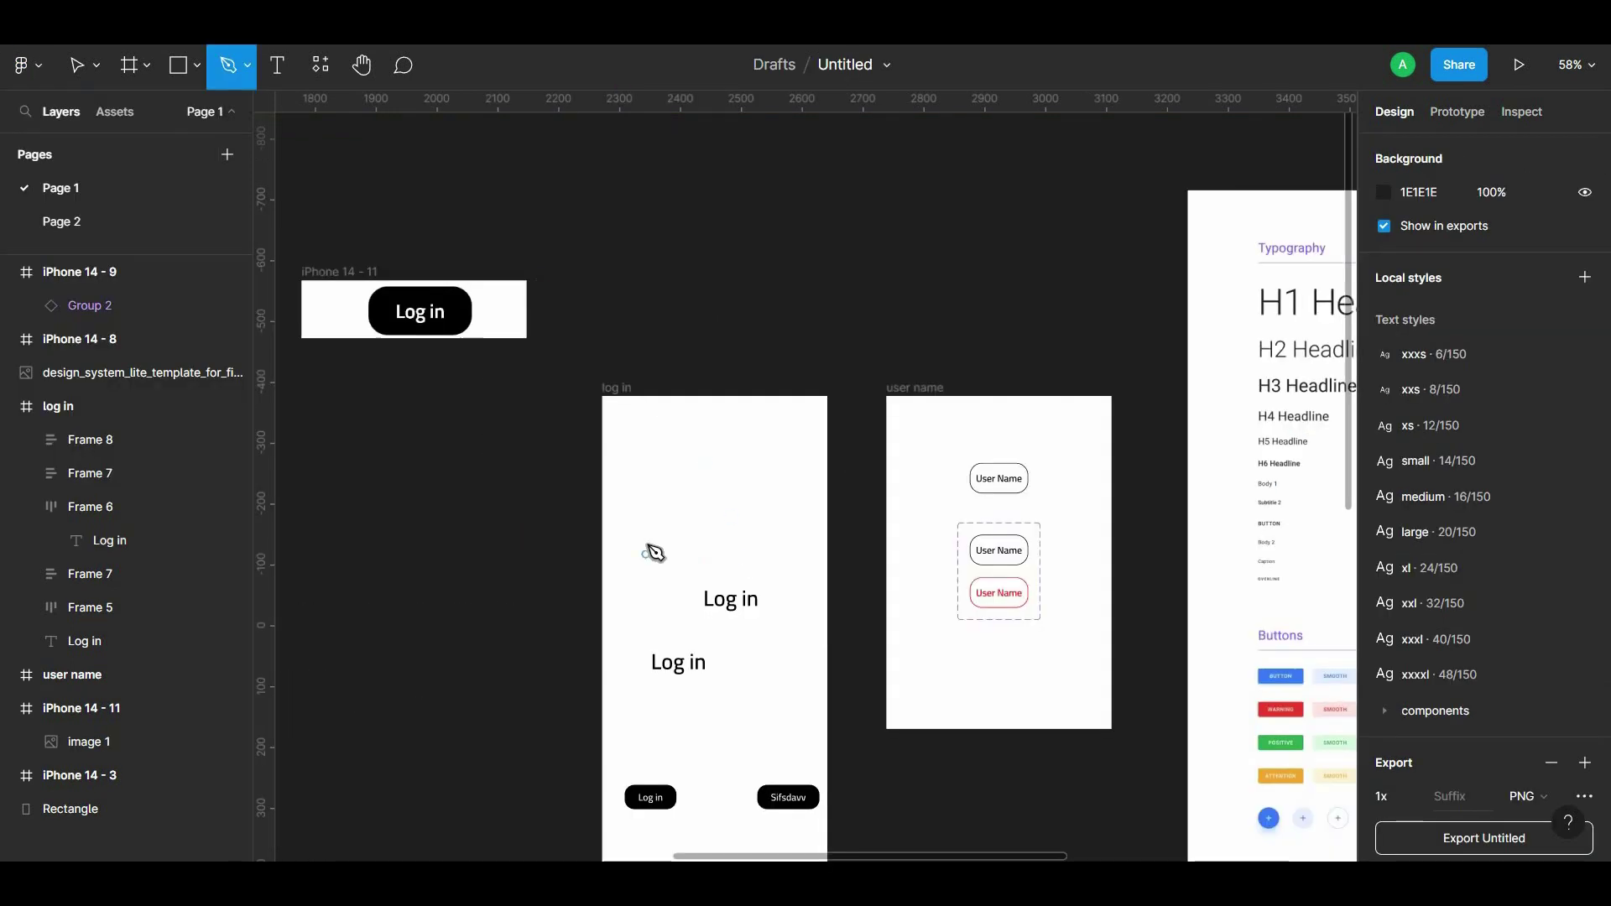
left_click(646, 543)
left_click(757, 549)
left_click(745, 456)
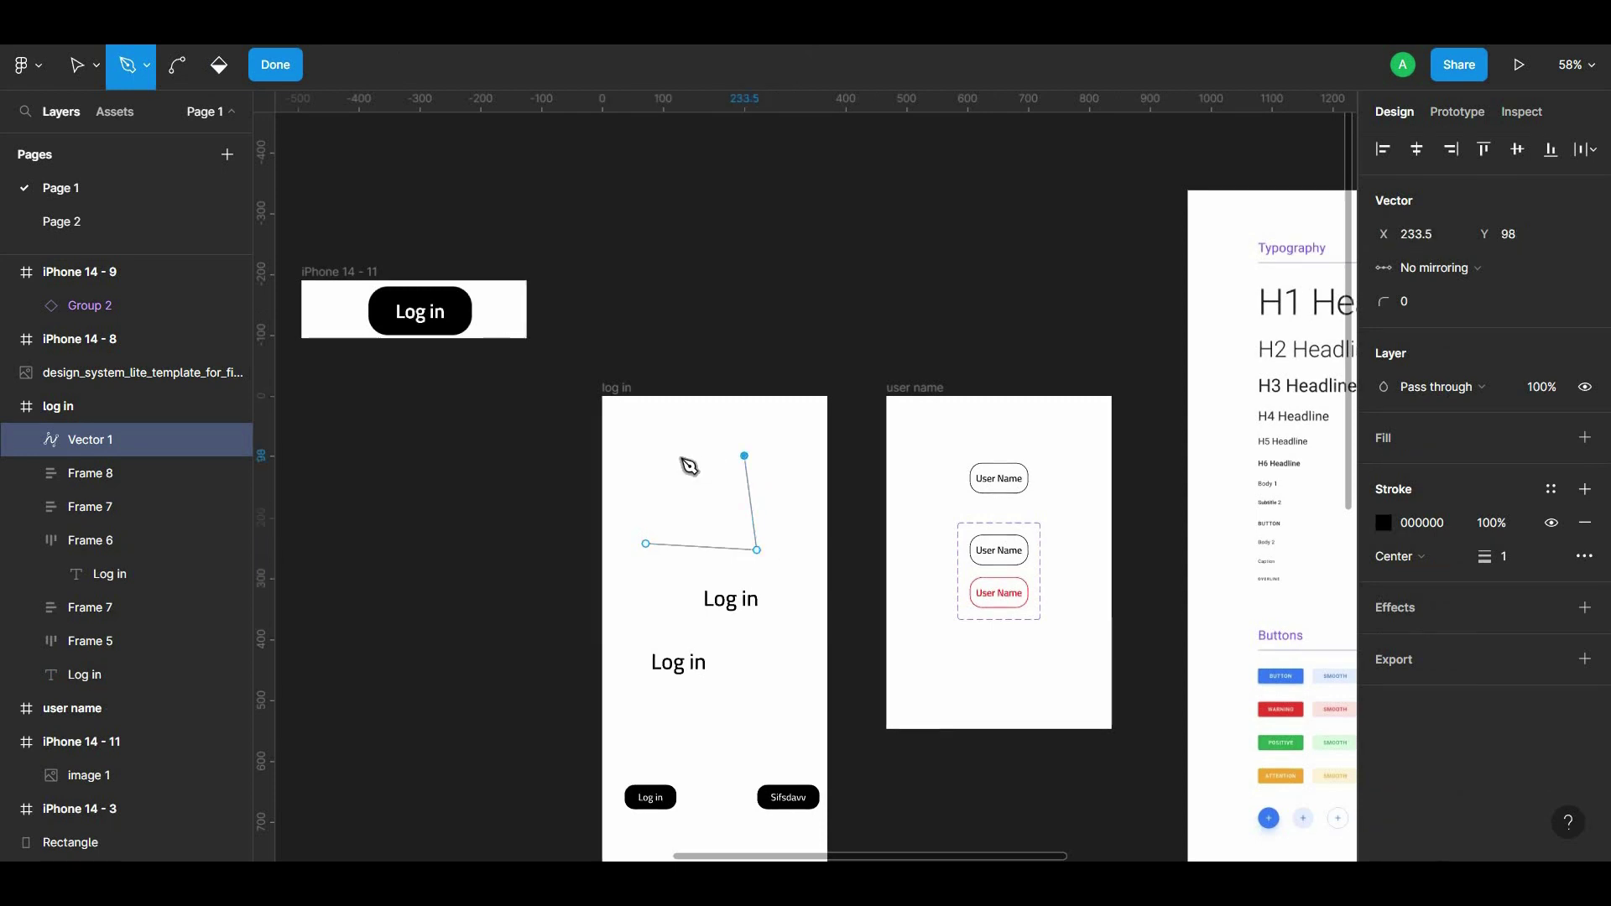
left_click(679, 456)
left_click(646, 497)
left_click(645, 544)
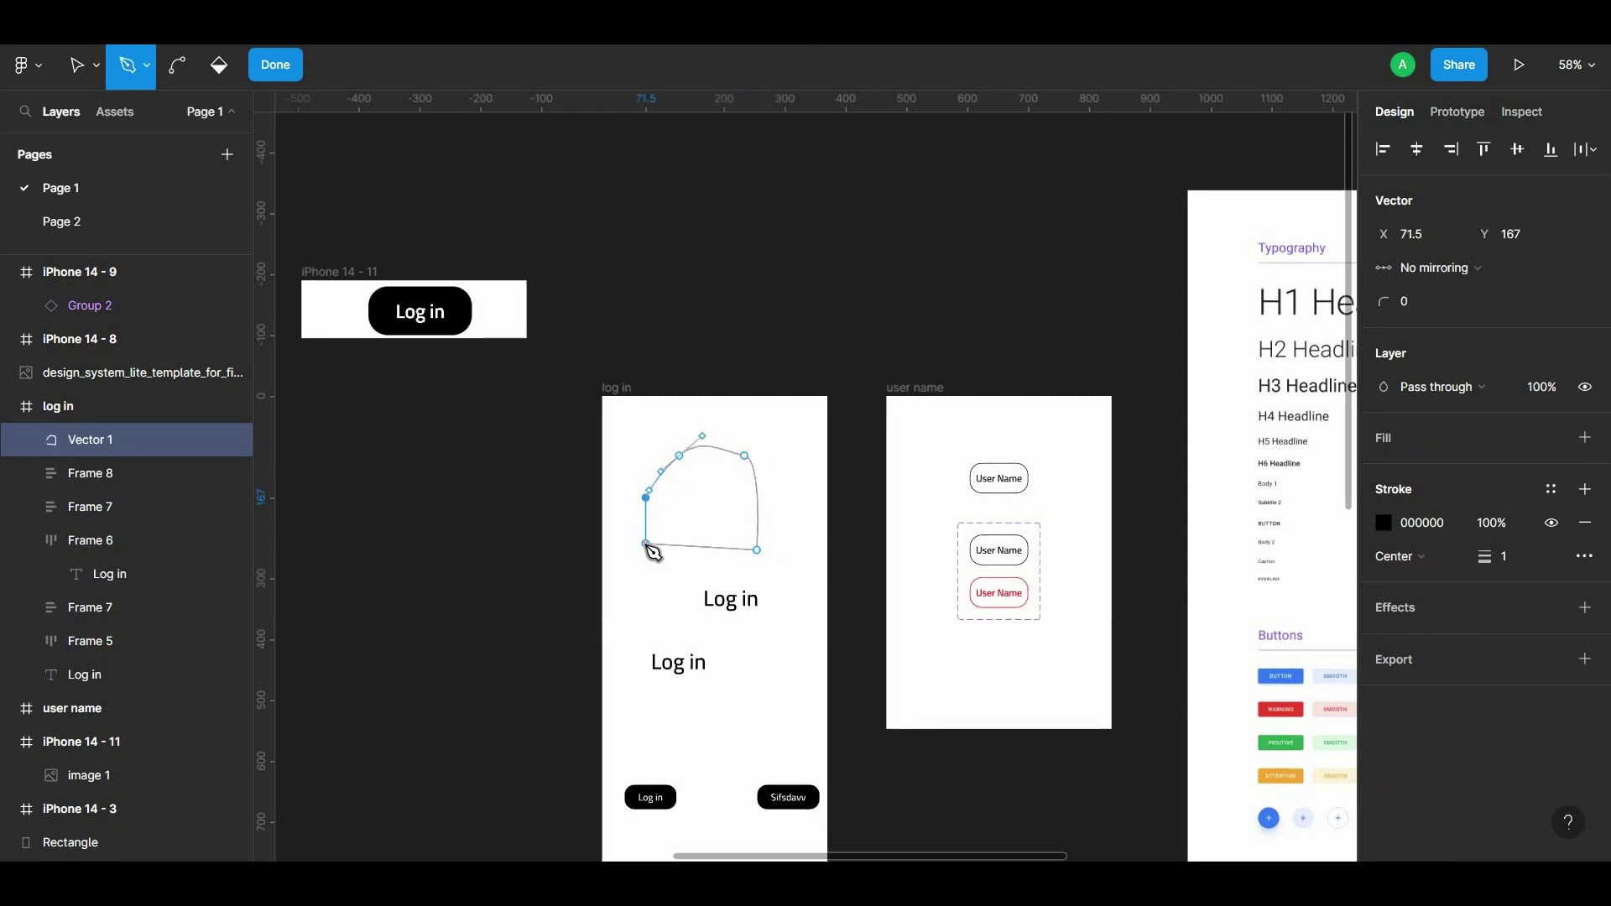
Step: Finish the vector, try a grey fill and undo it, then briefly edit its points
left_click(275, 64)
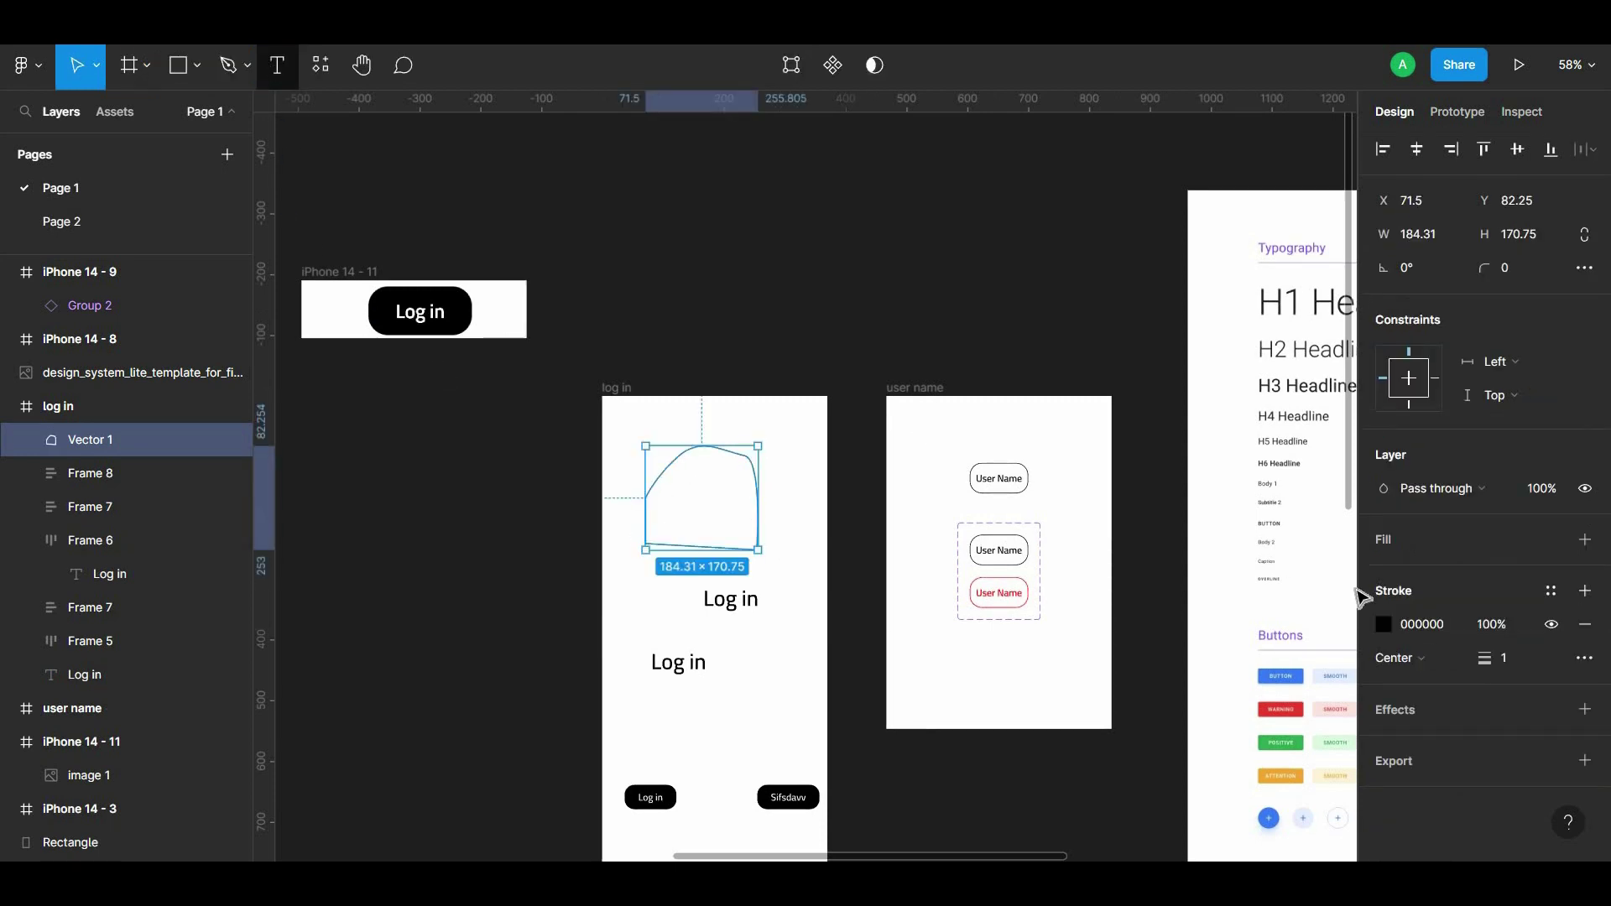
left_click(1594, 545)
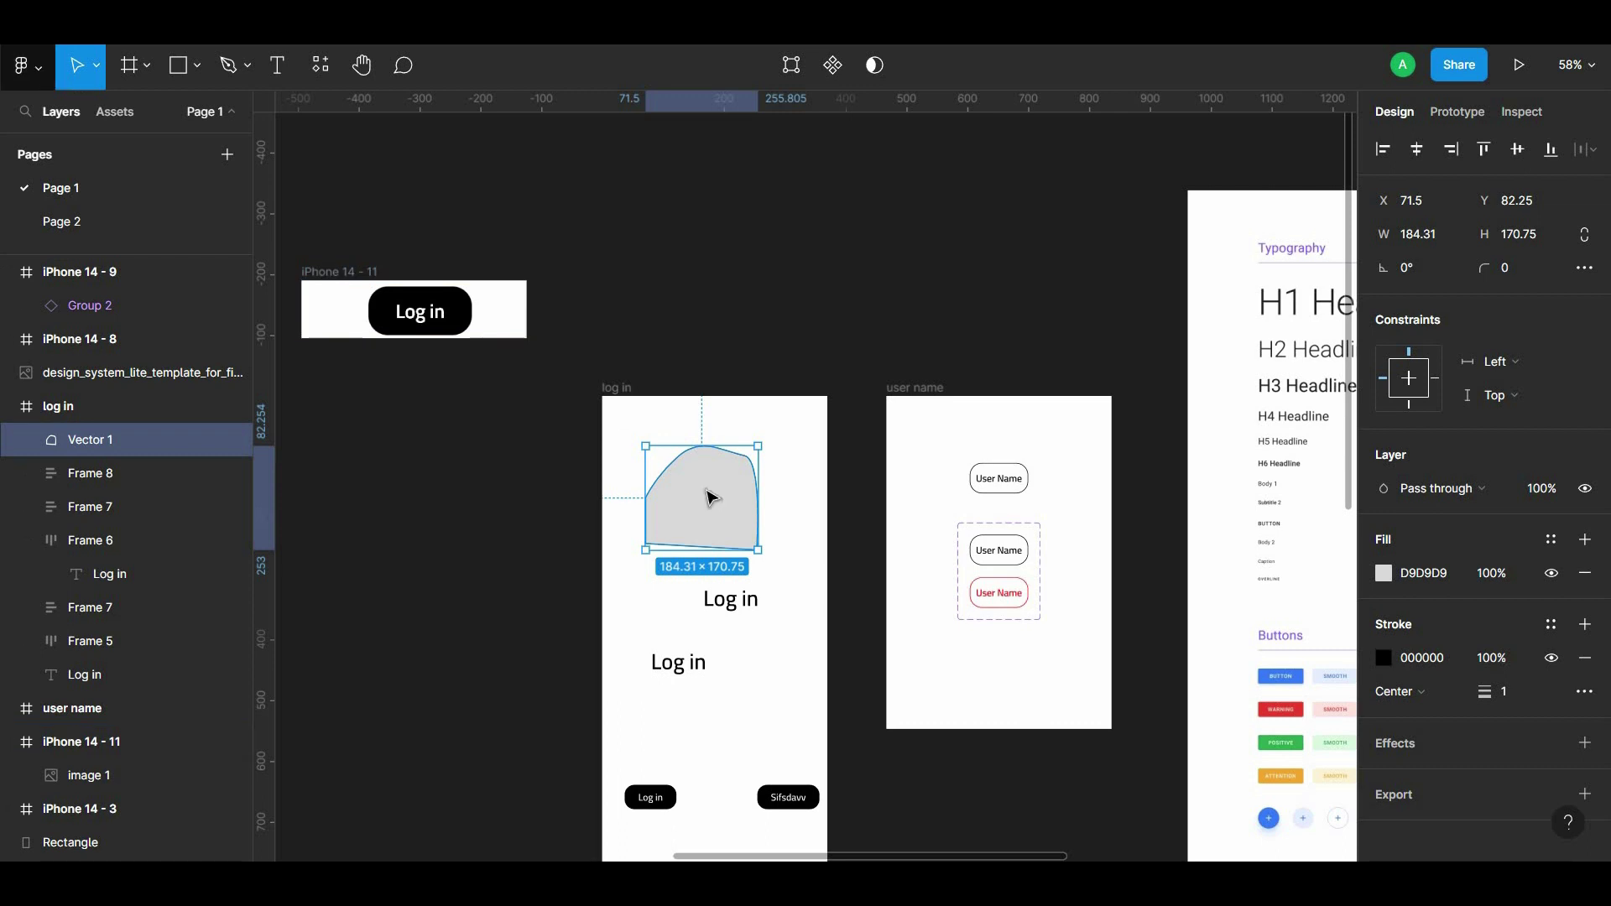
key("ctrl+z")
key("Return")
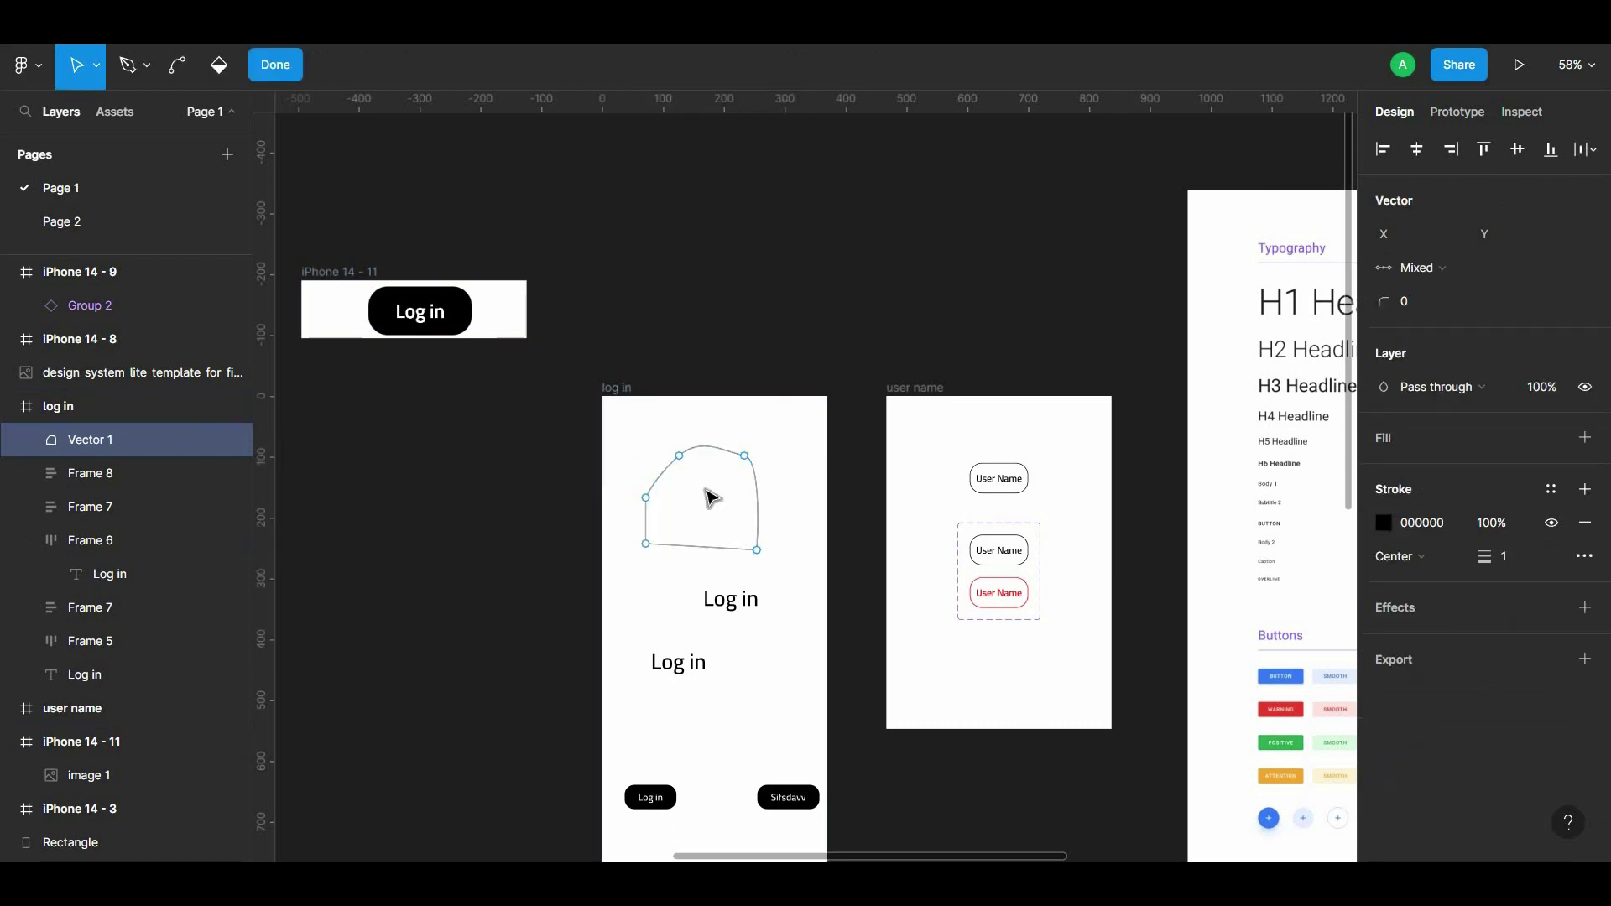
left_click(645, 498)
left_click(275, 74)
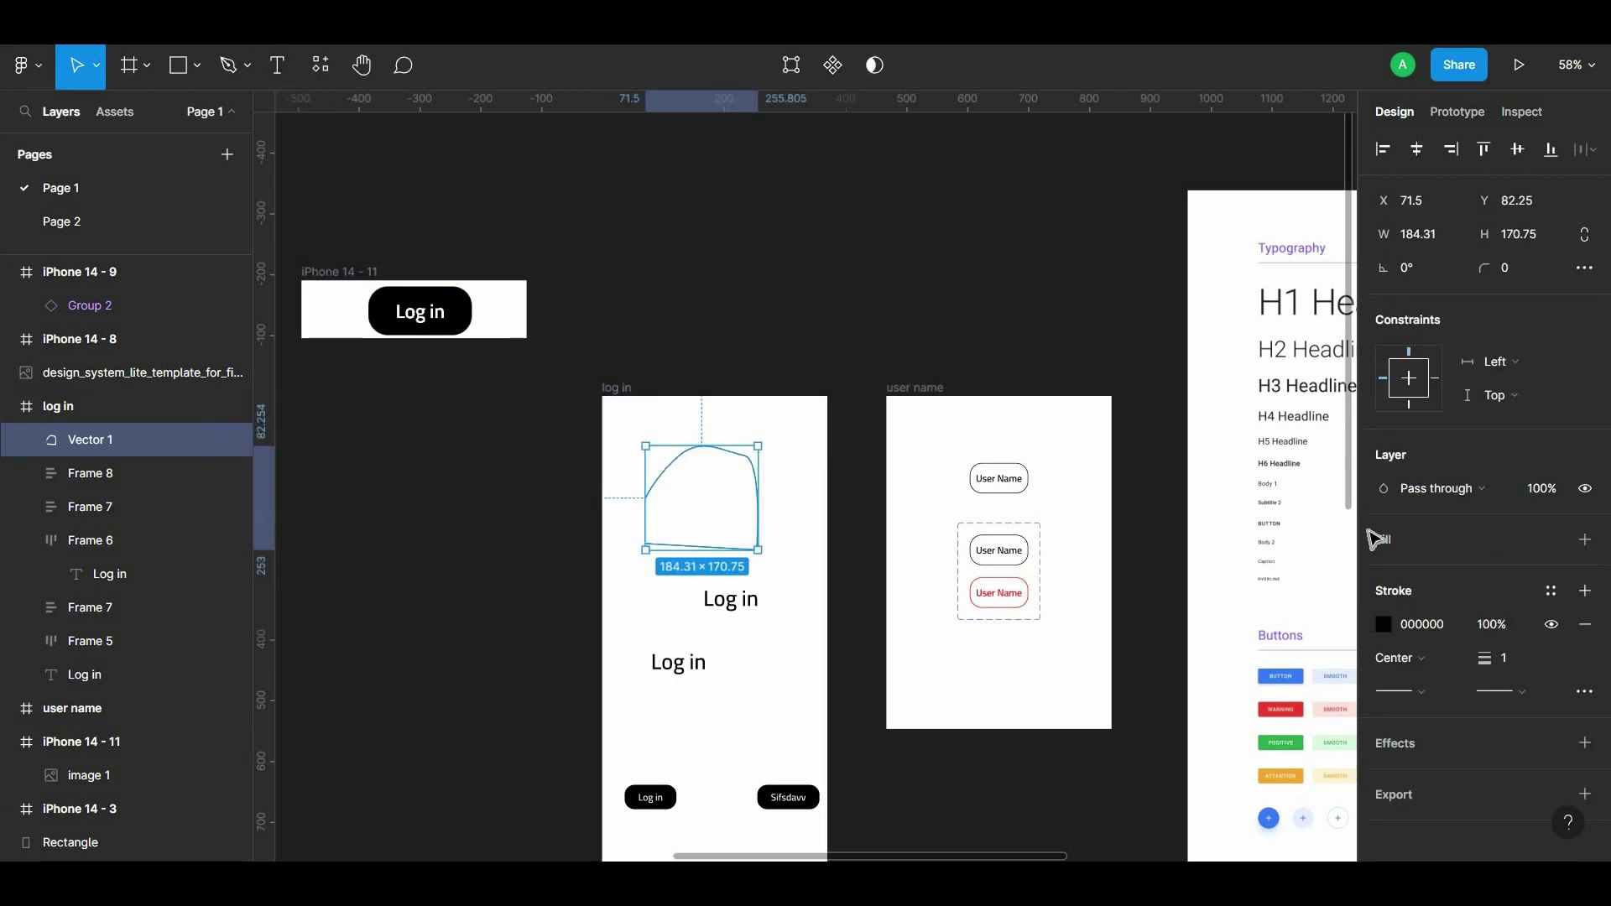
Step: Delete Vector 1 and bring up the Arrange options
left_click(1585, 539)
key("Delete")
left_click(28, 65)
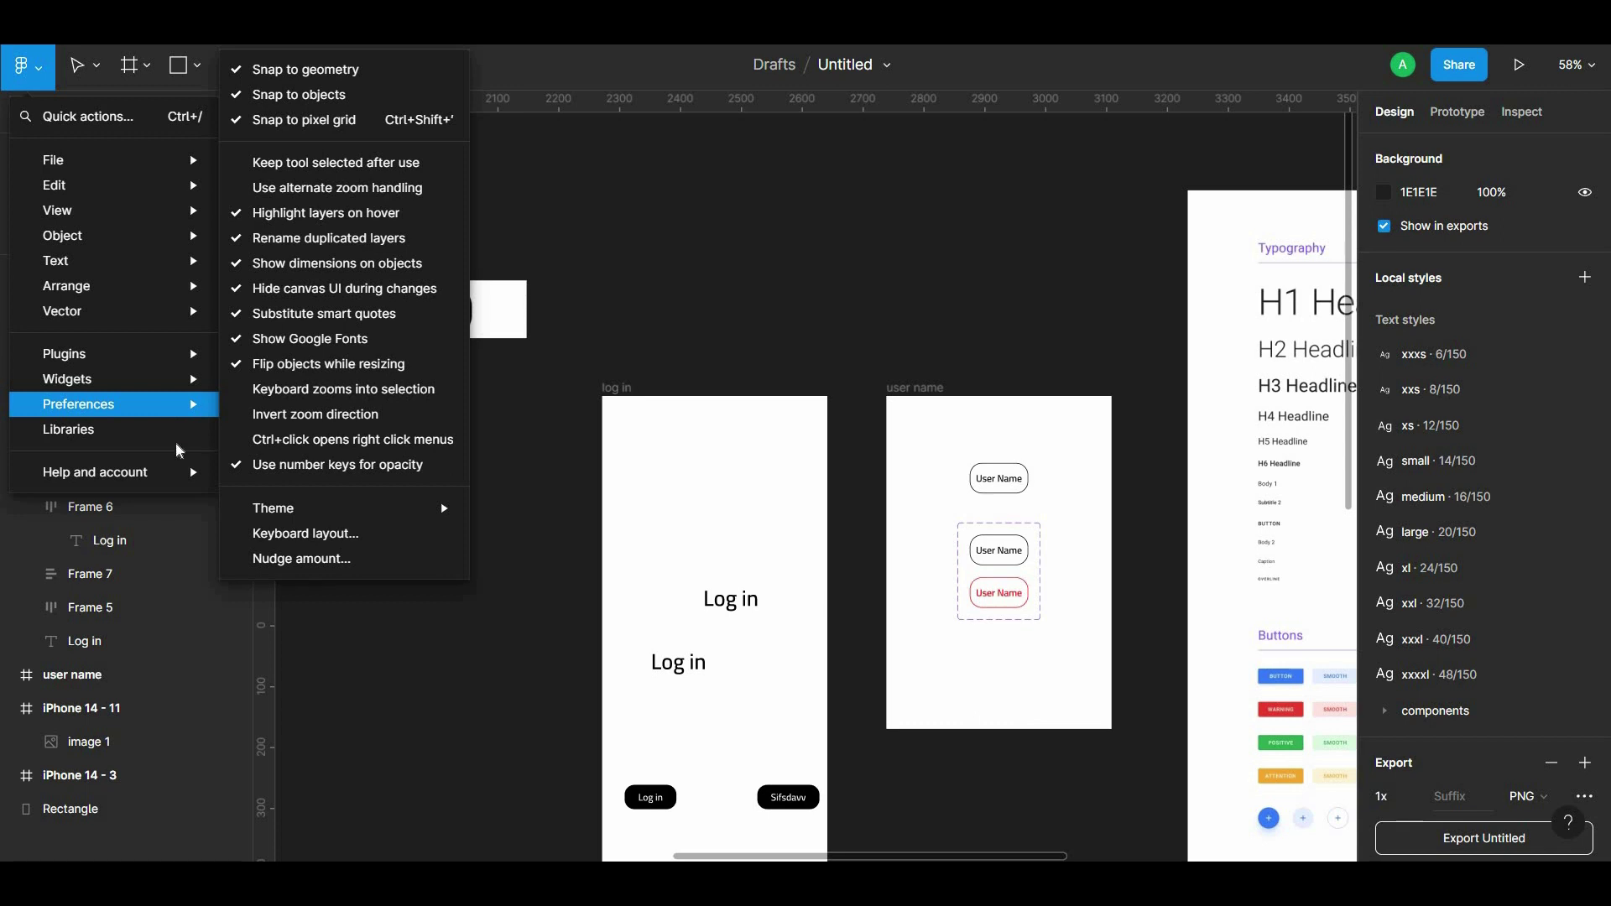
mouse_move(67, 285)
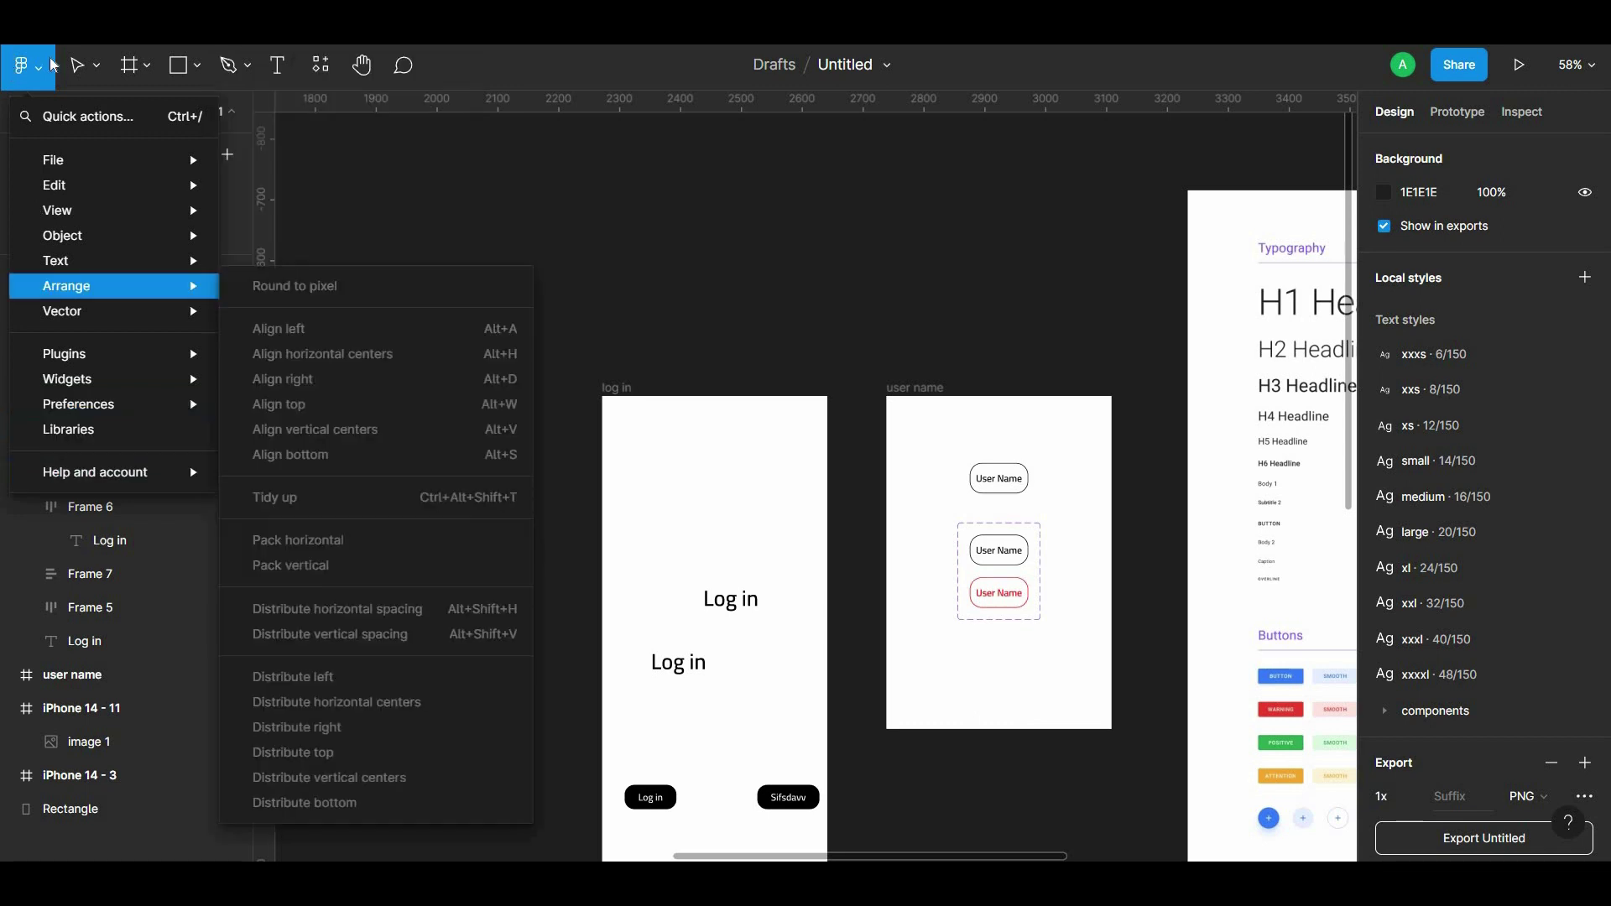
Step: Close the Arrange options, then open and dismiss the Quick actions search
left_click(46, 74)
left_click(45, 75)
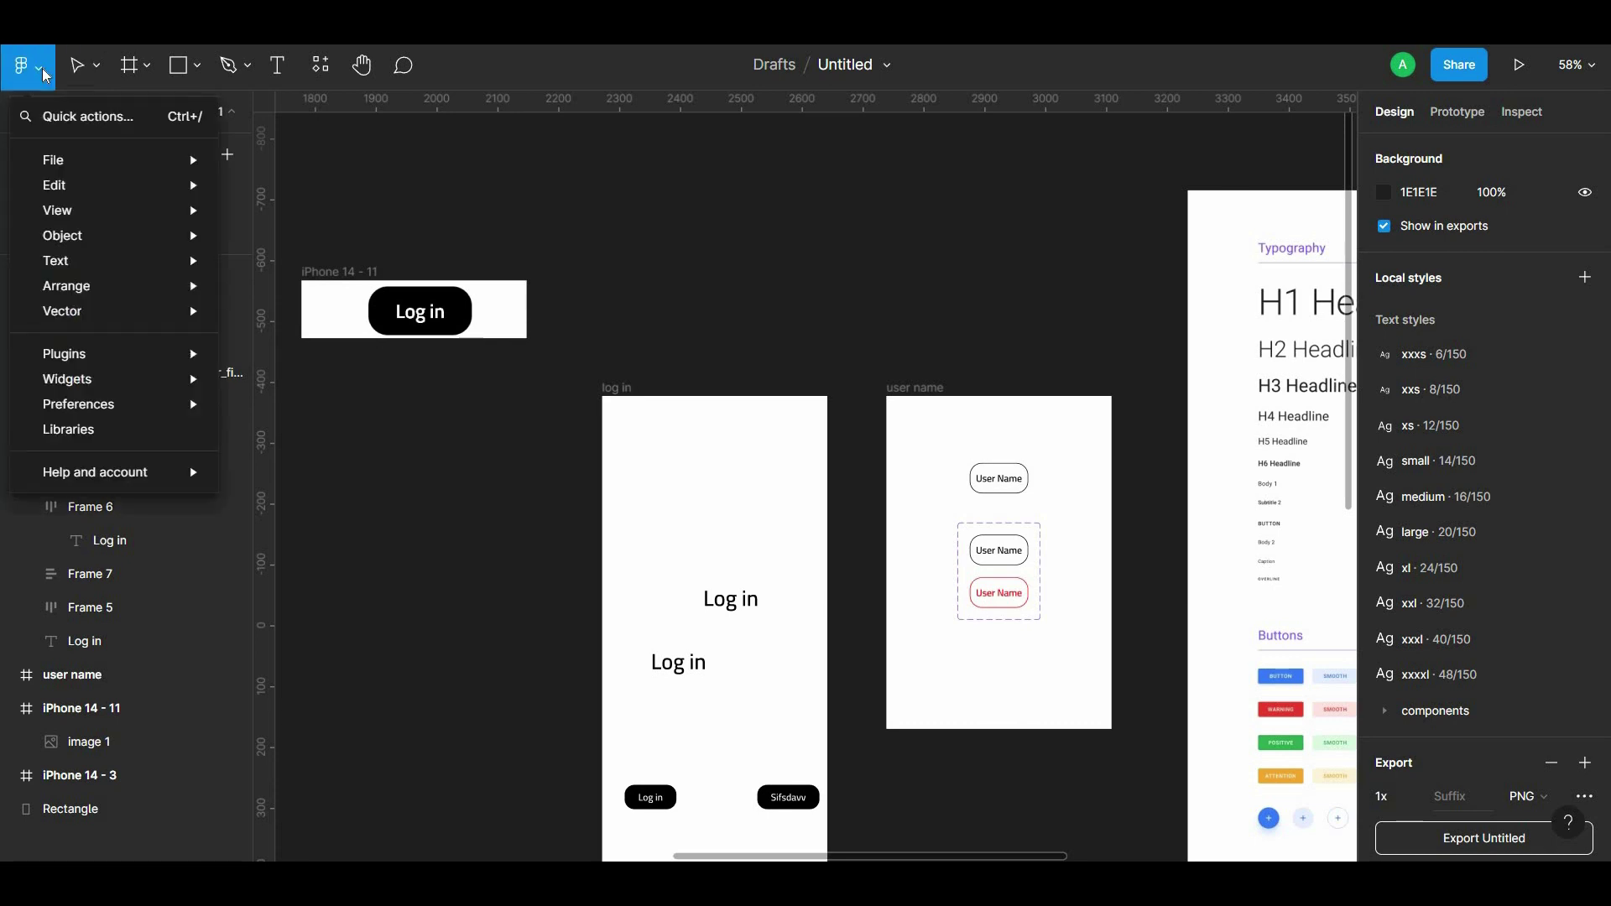
left_click(82, 117)
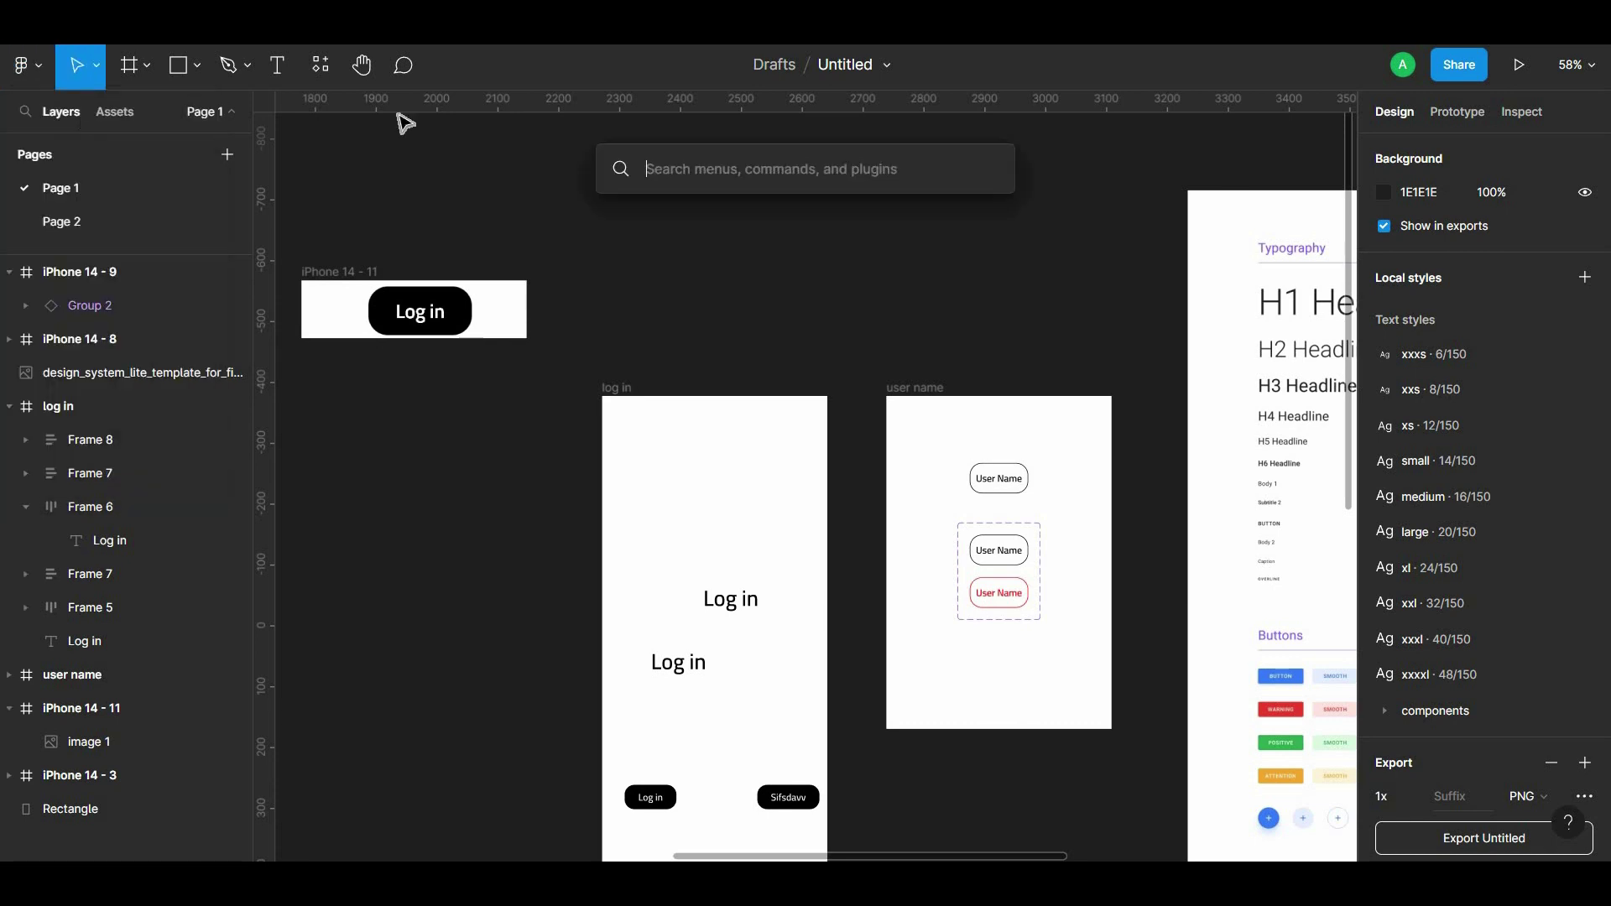
left_click(561, 150)
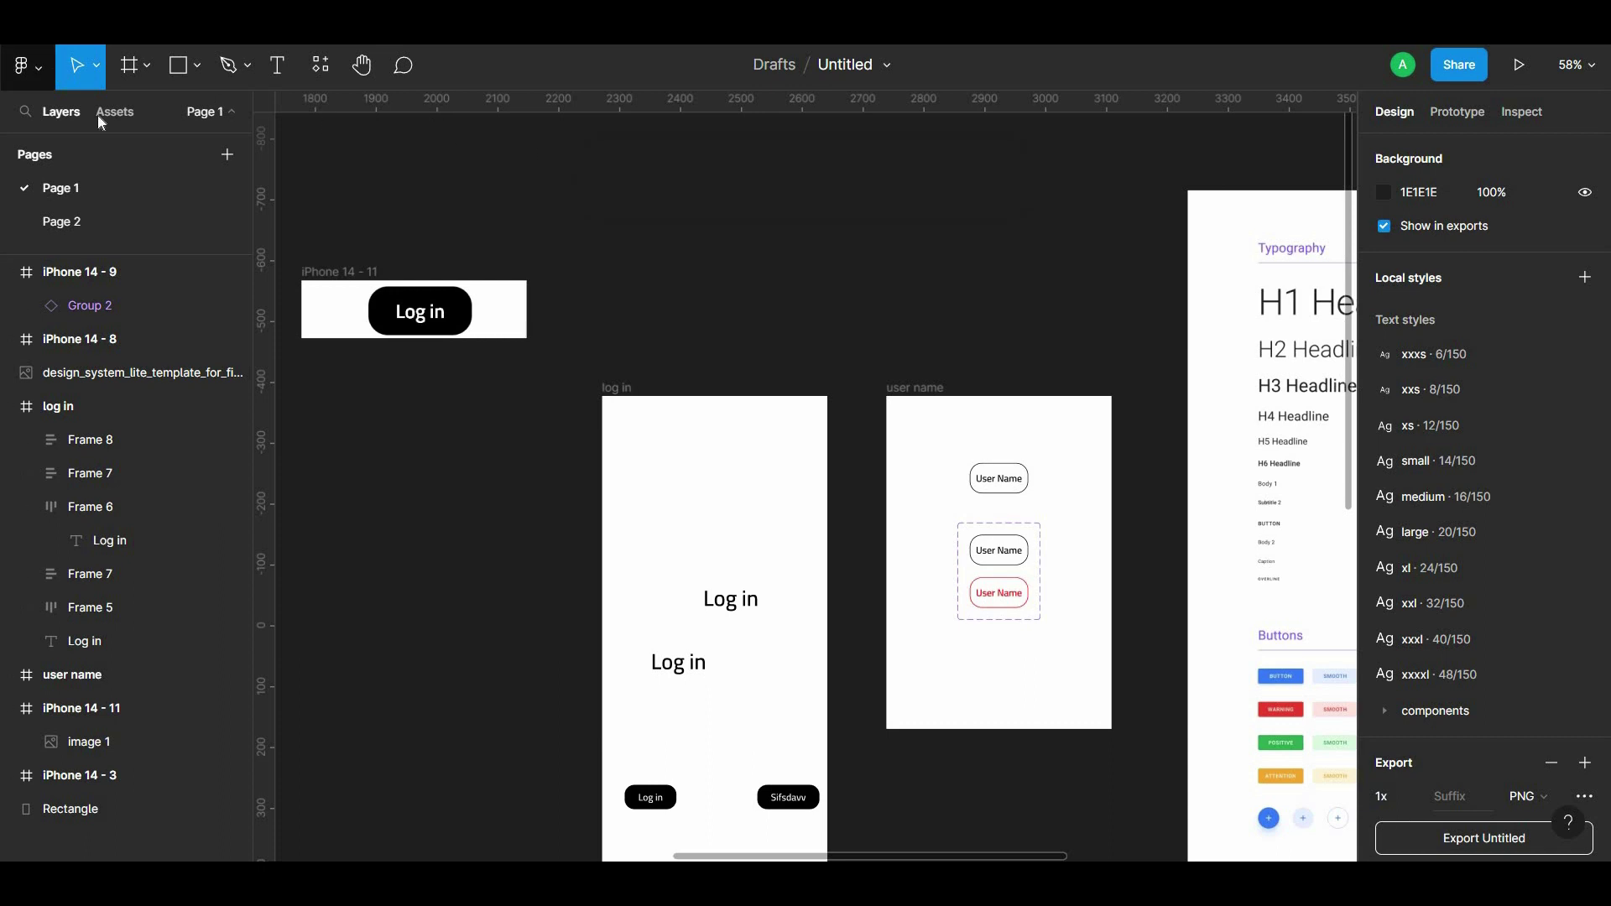
Step: Turn rulers off with View > Rulers, recentre the frames, and close the menu
left_click(26, 64)
mouse_move(58, 209)
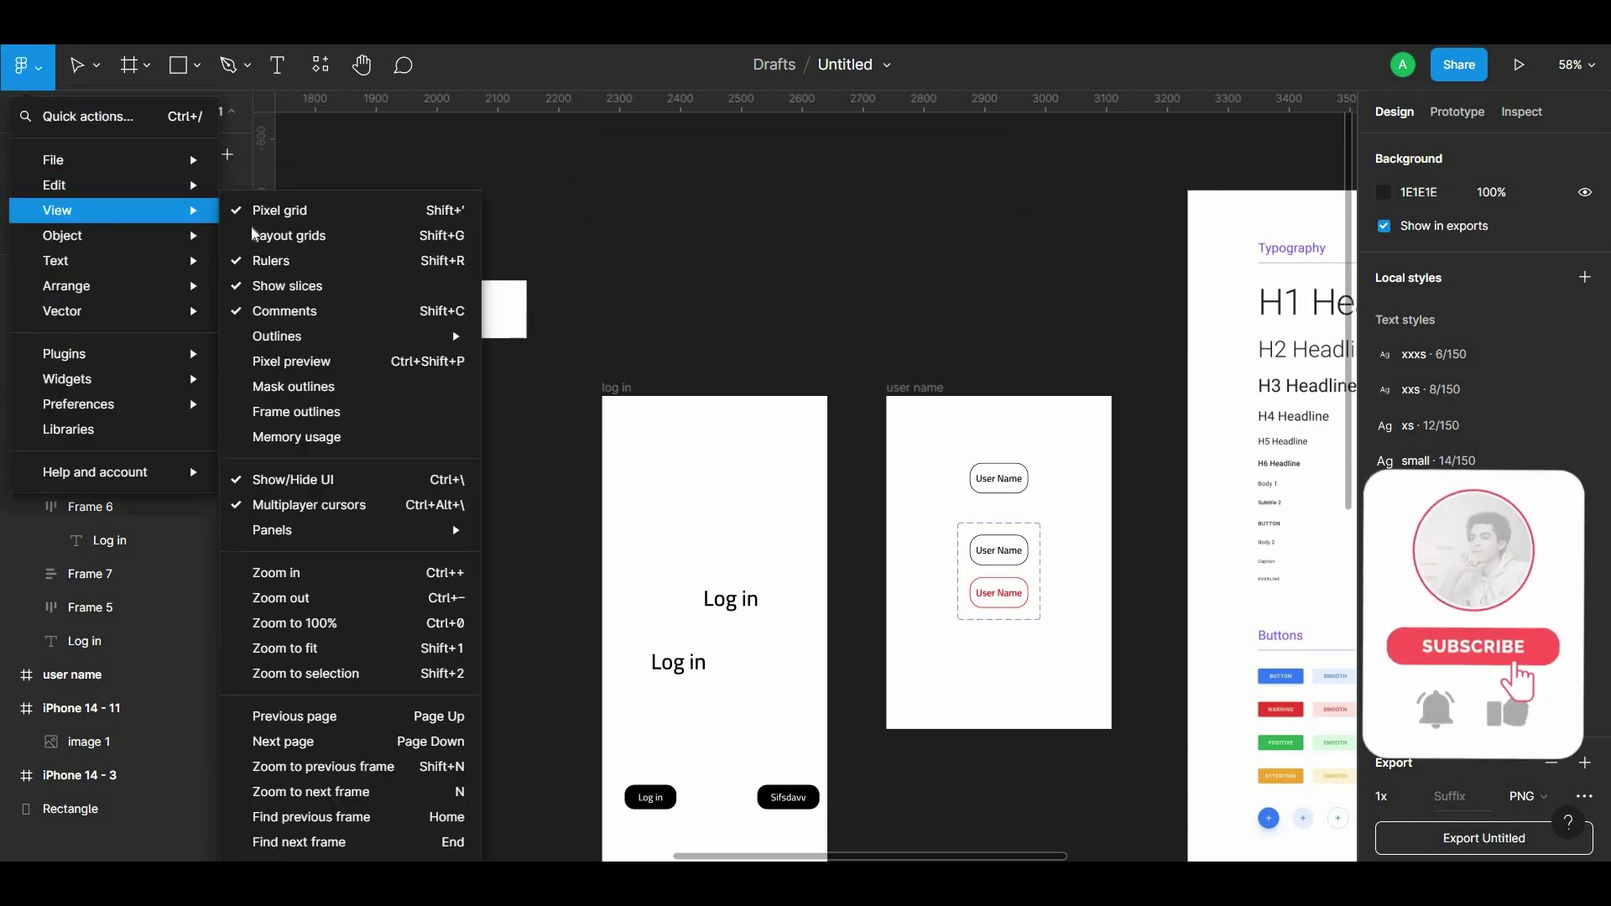
left_click(271, 261)
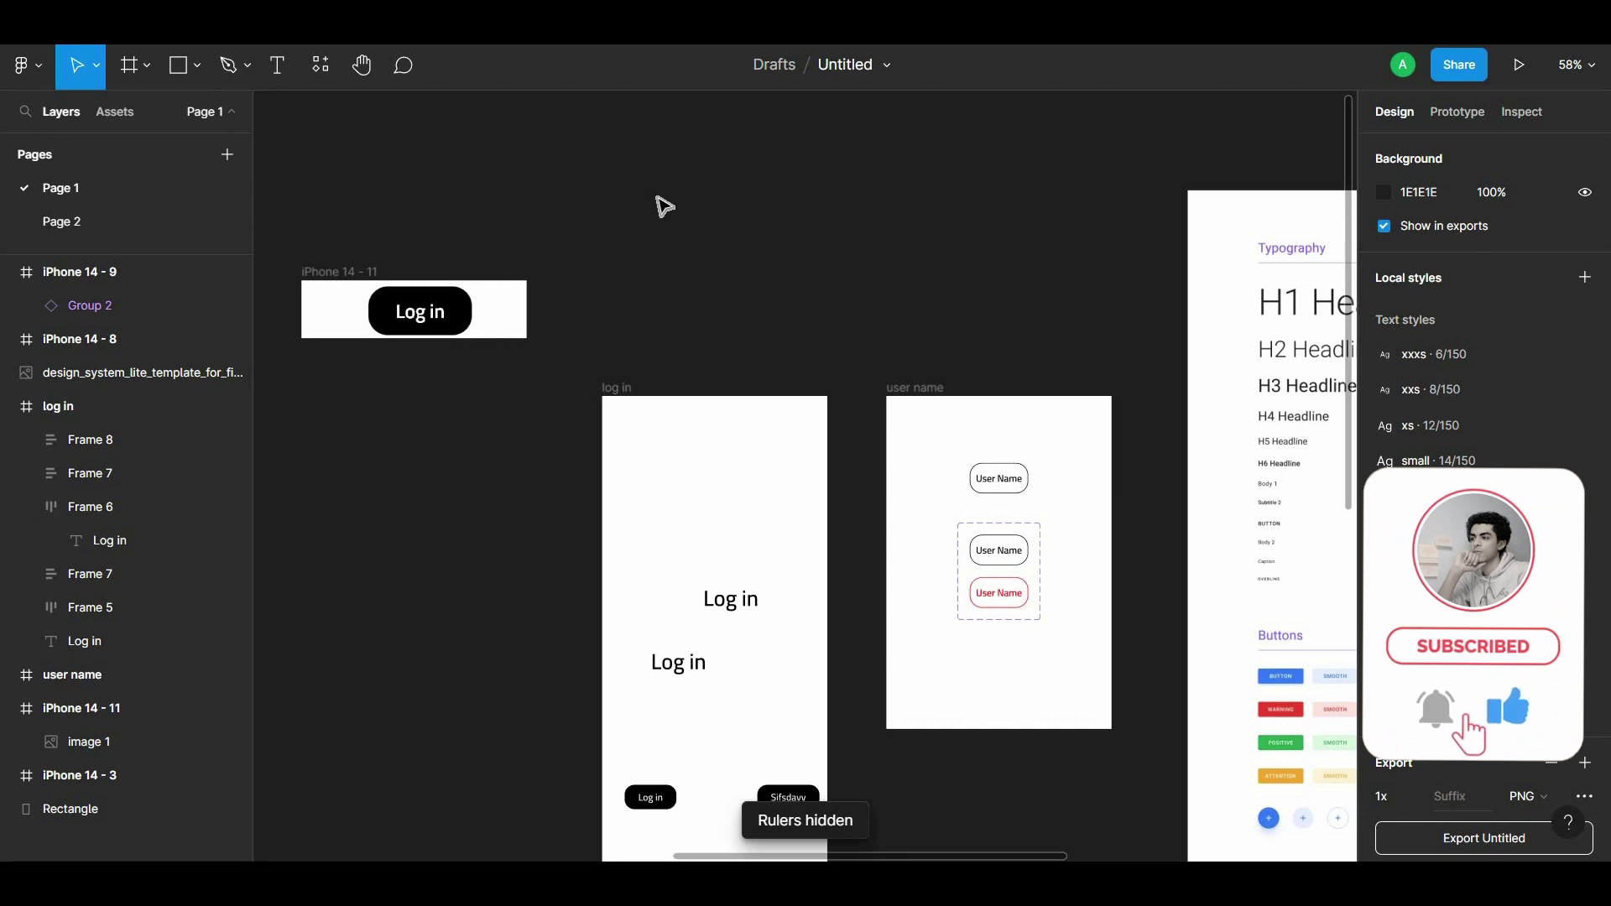
scroll(663, 205, "down", 10)
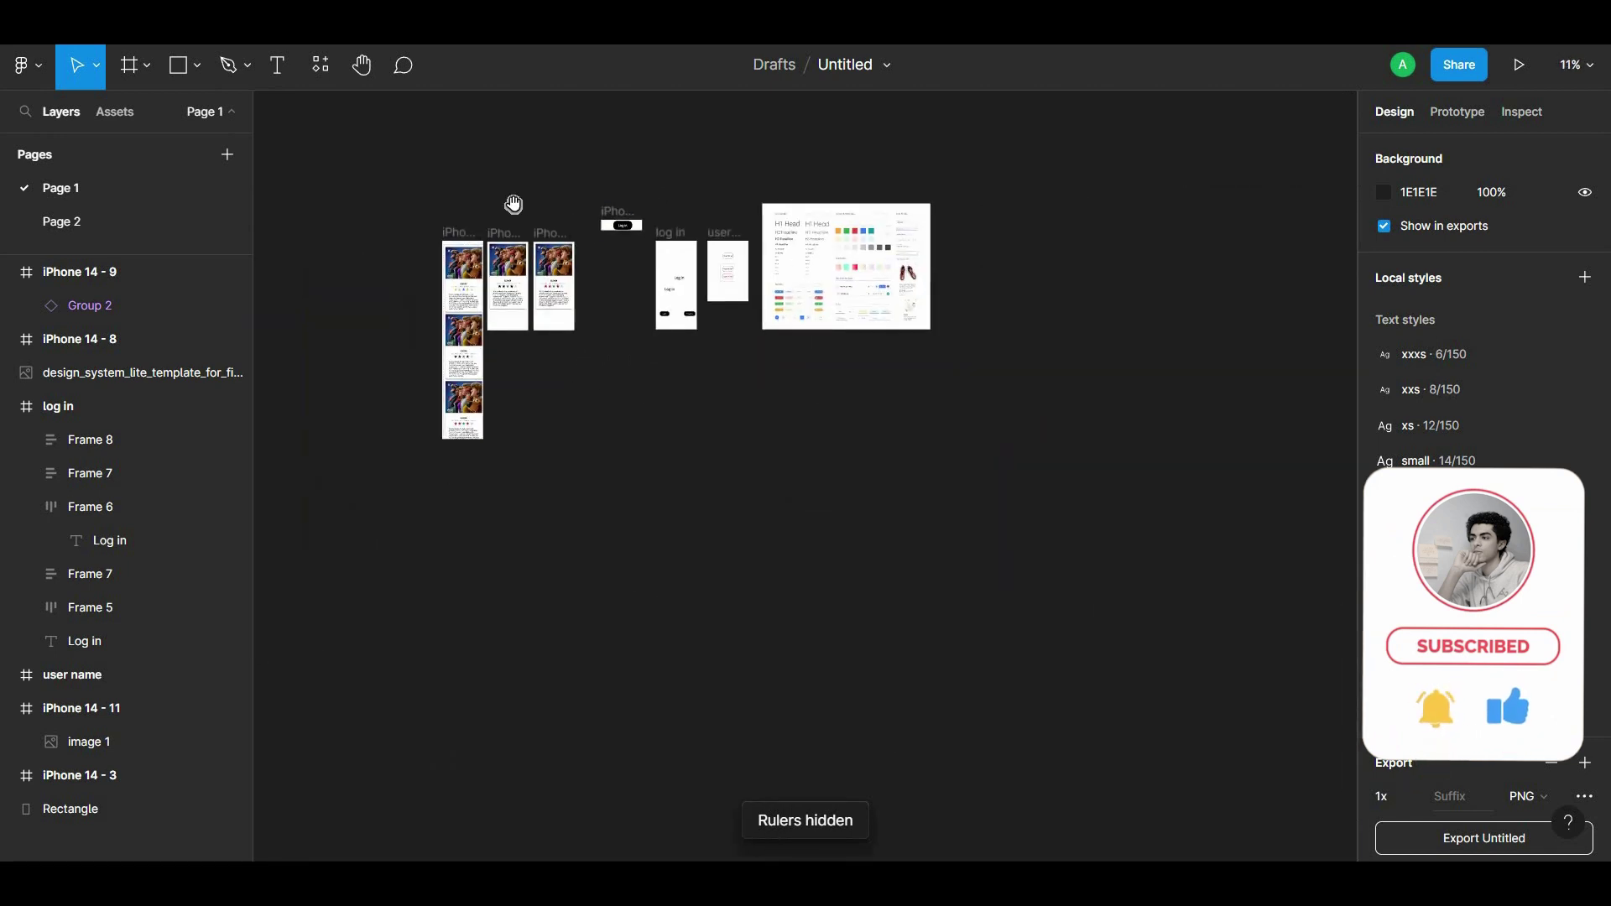
left_click_drag(514, 205, 567, 225)
left_click(34, 65)
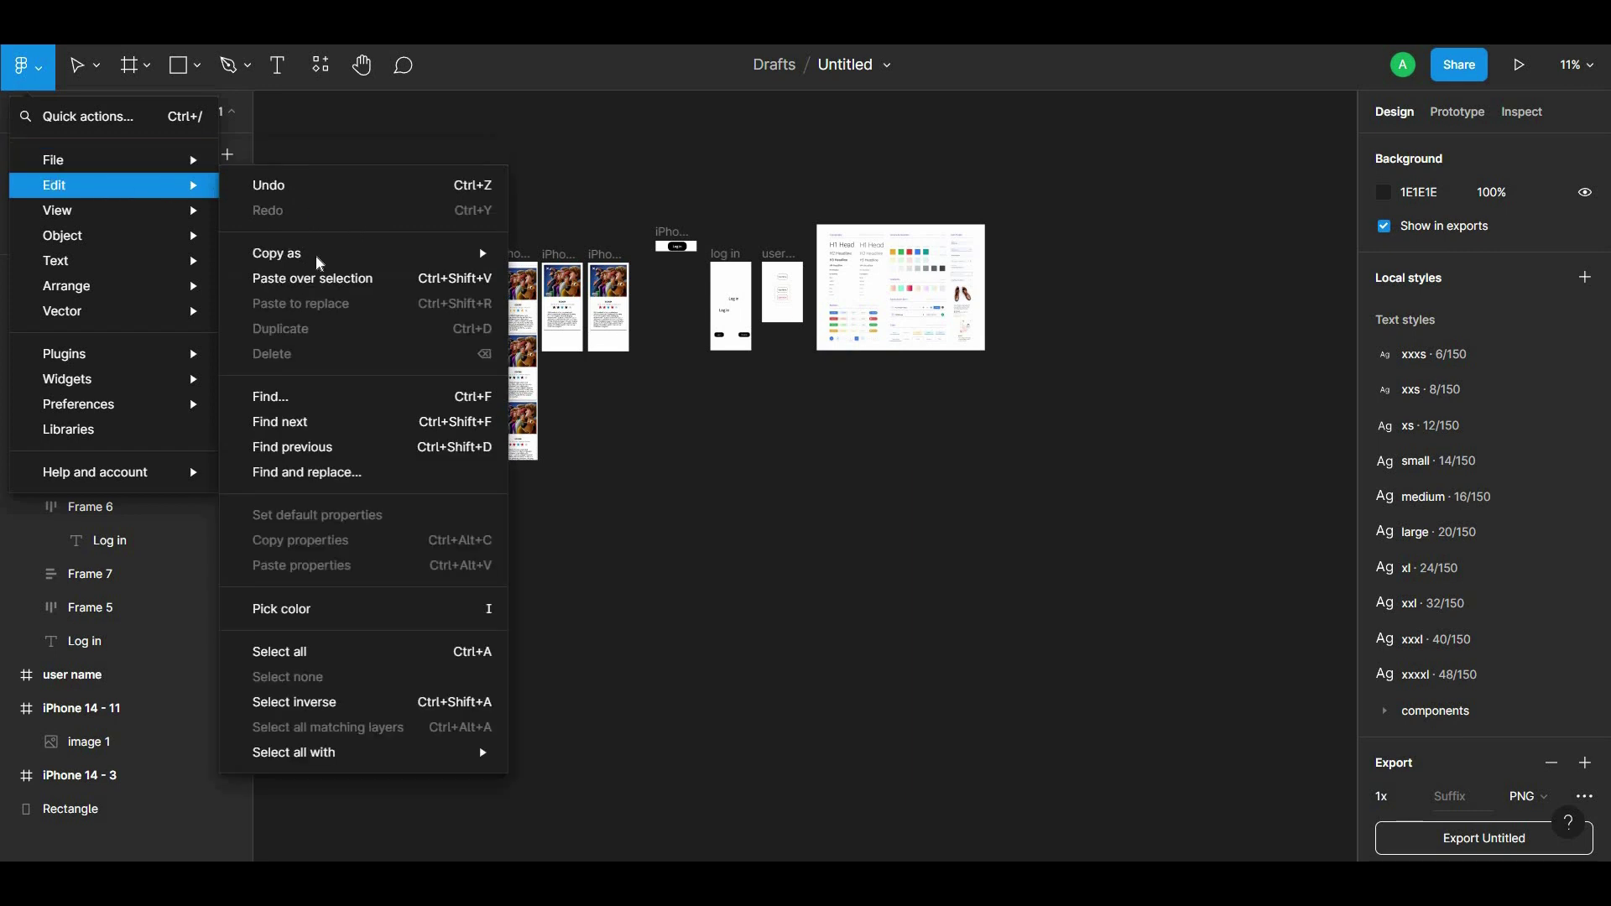
mouse_move(55, 261)
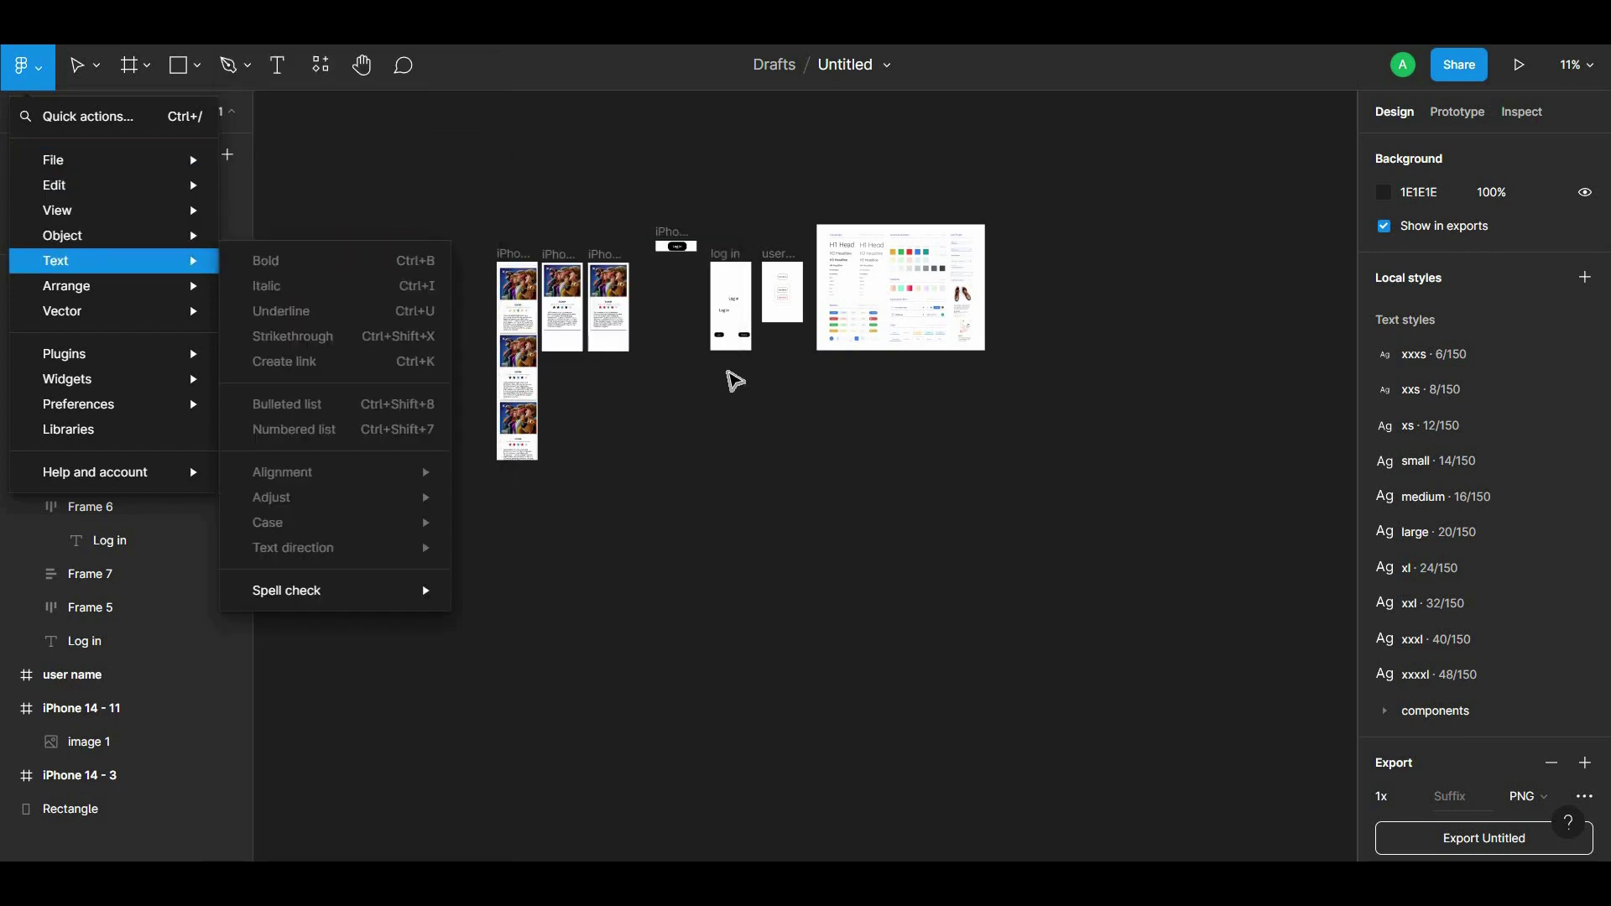
left_click(735, 381)
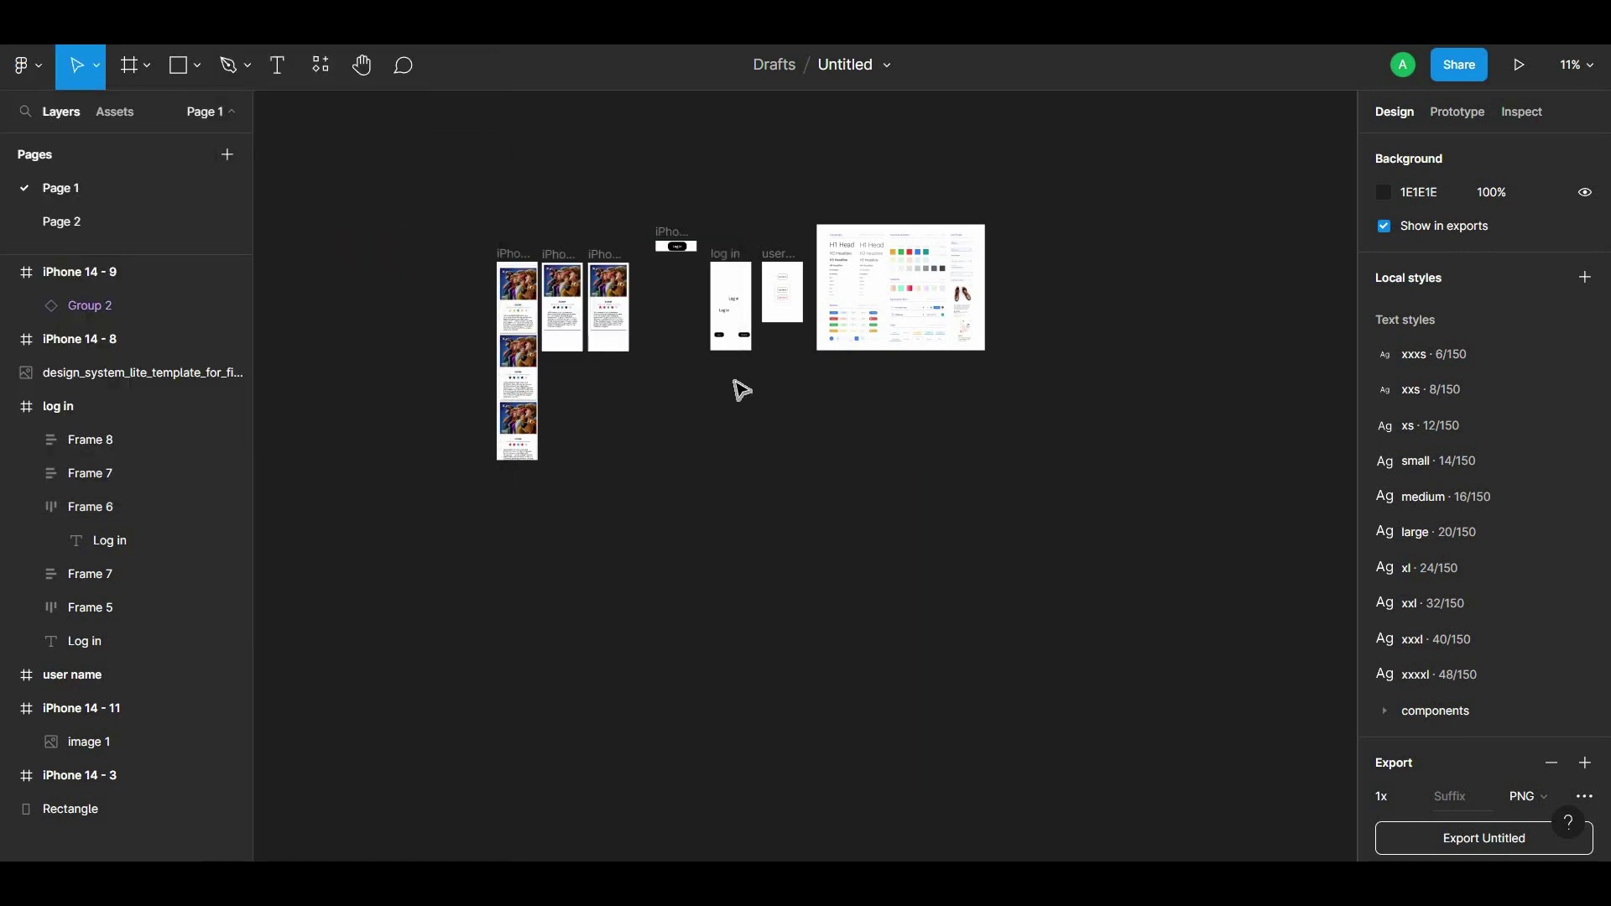